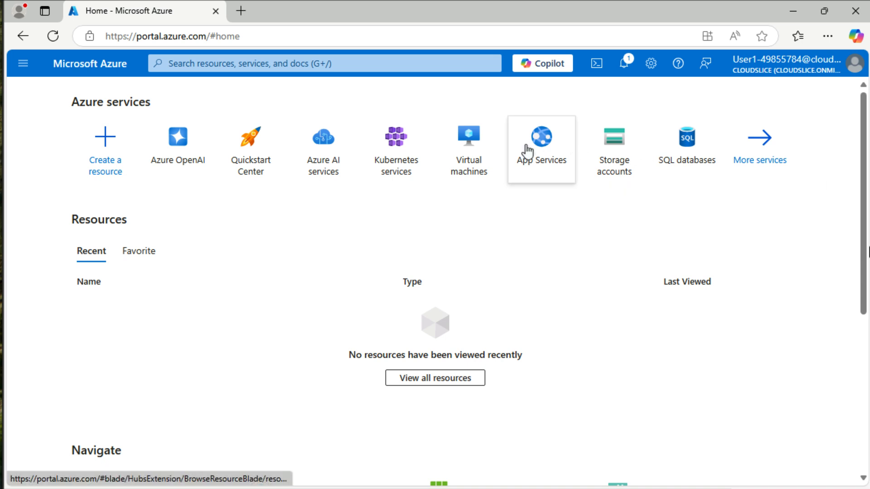
# - Find the AI Search service and start creating a new search service
pyautogui.click(413, 63)
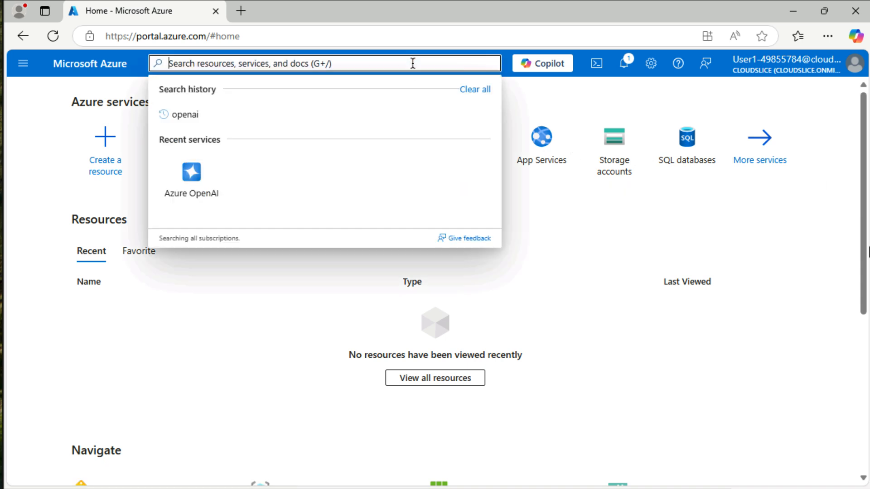
pyautogui.write('search')
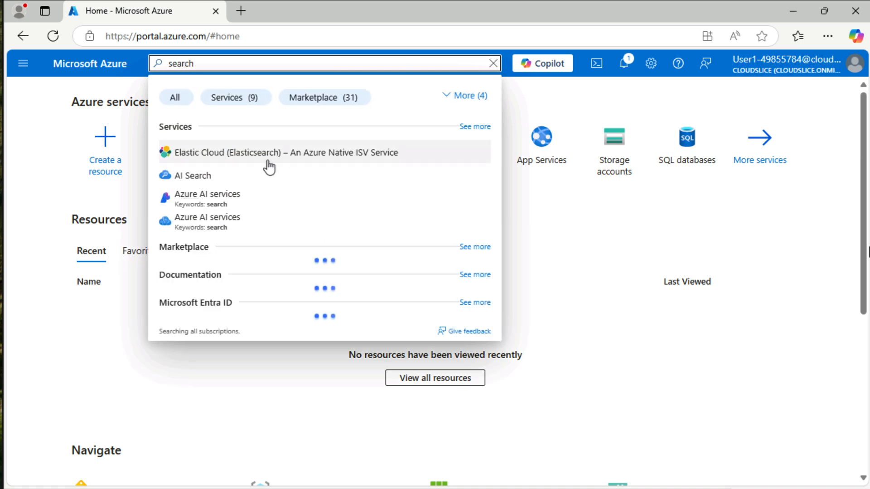
pyautogui.click(199, 174)
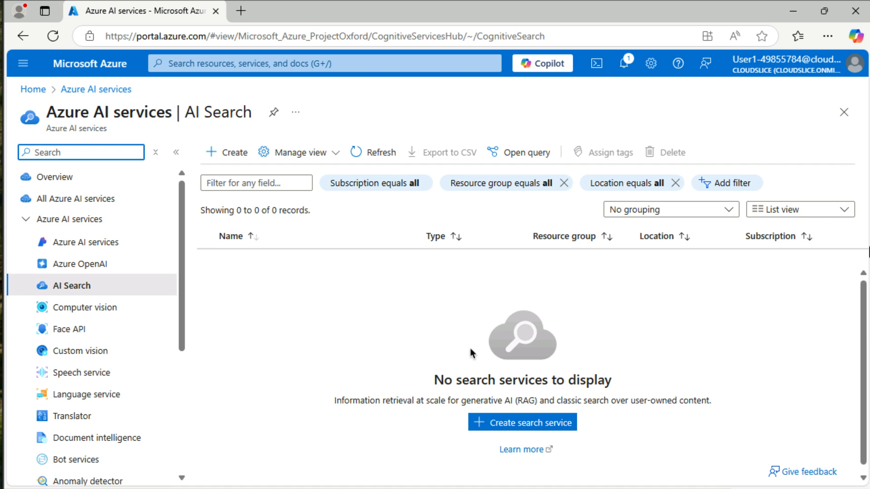
pyautogui.click(563, 423)
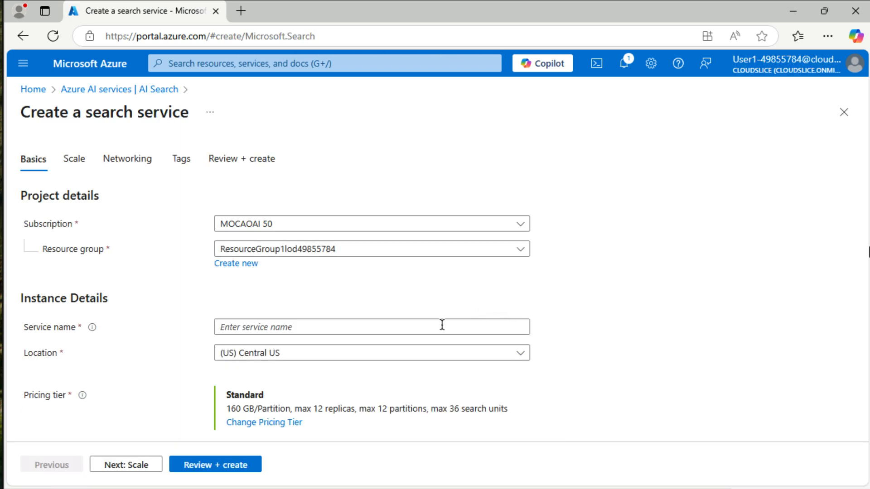
# - Enter deepdives-eu-aisearch as the name of the new search service
pyautogui.click(438, 326)
pyautogui.write('deepd')
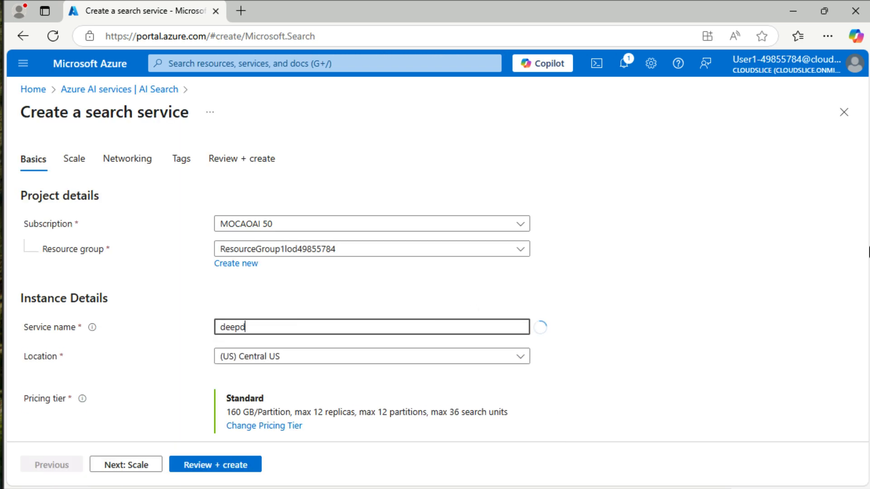
pyautogui.write('ives-eu')
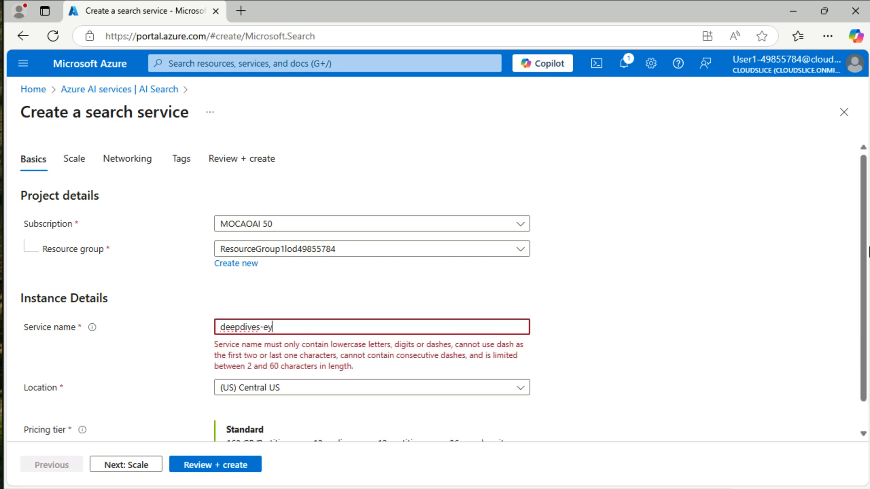
pyautogui.write('-')
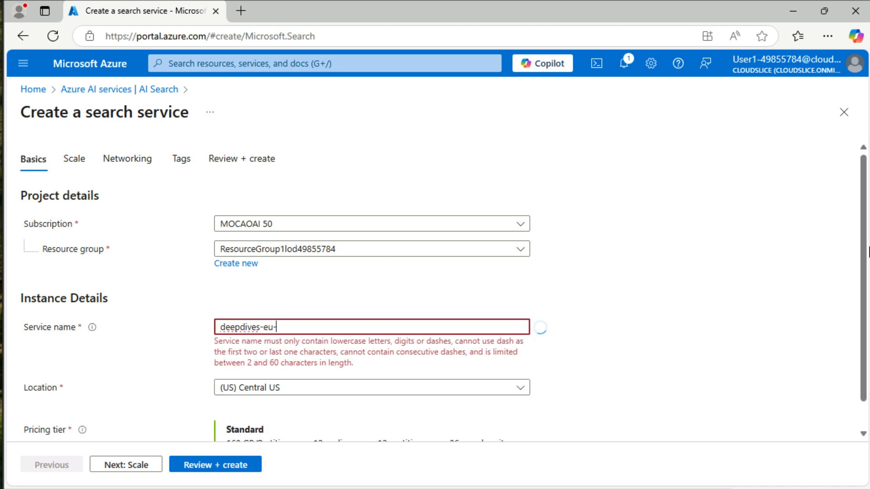
pyautogui.write('ais')
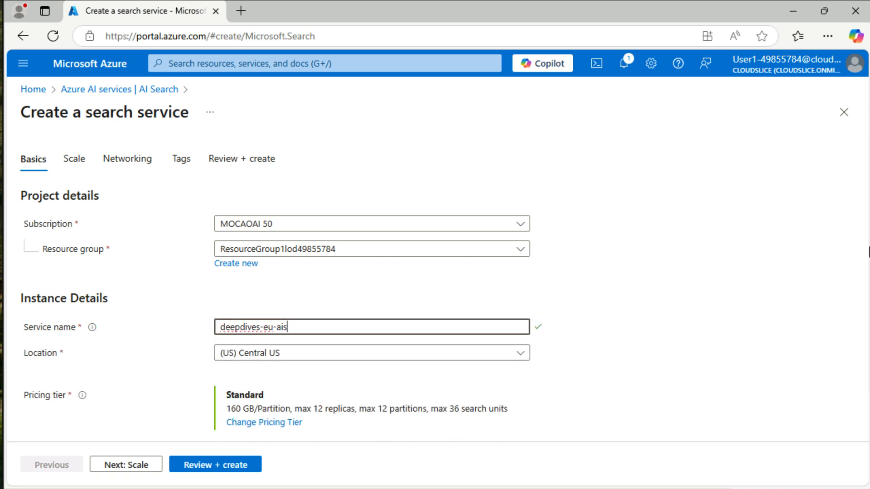
pyautogui.write('earch')
# - Examine which regions are offered or disabled as the location of the search service
pyautogui.click(347, 355)
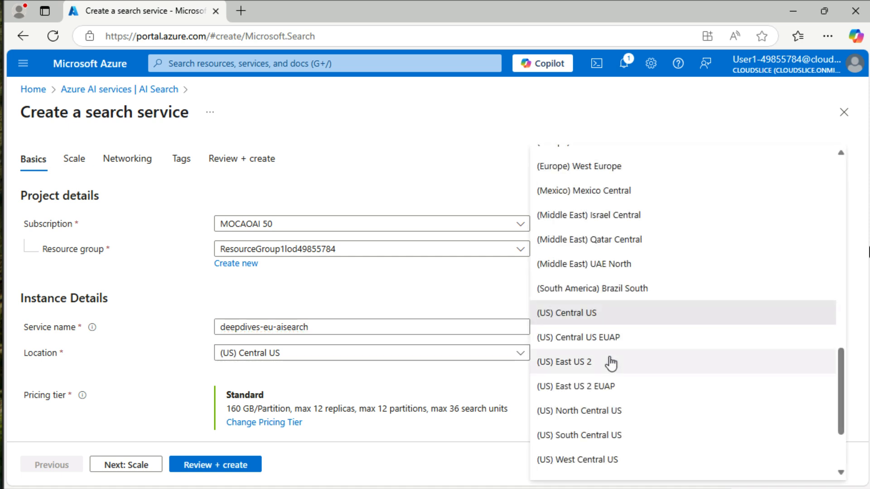
pyautogui.scroll(-2, 611, 363)
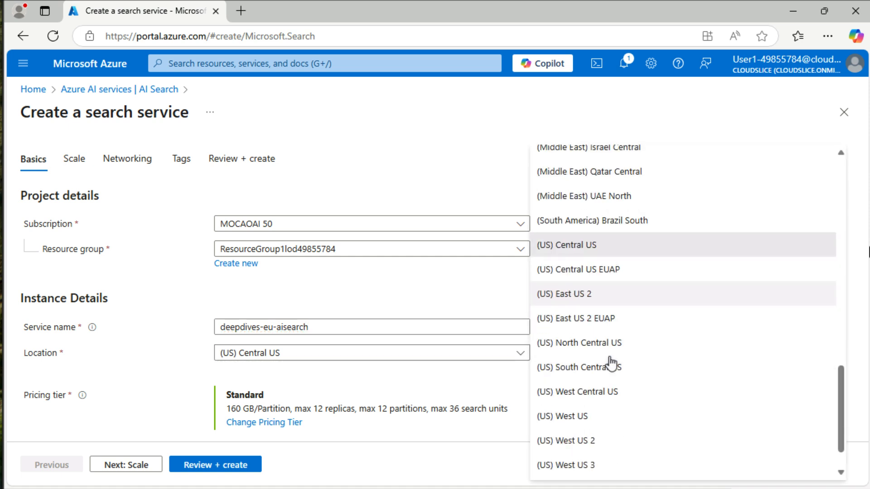
pyautogui.scroll(15, 610, 362)
pyautogui.scroll(-15, 611, 363)
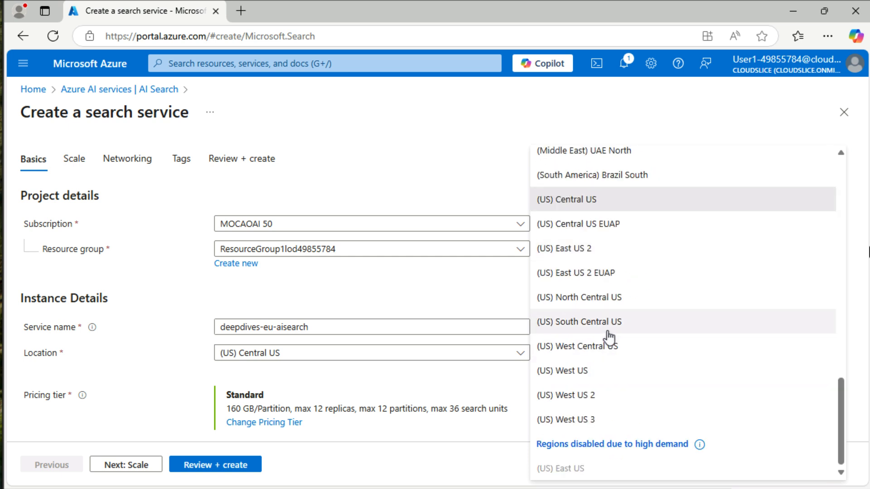
pyautogui.scroll(3, 609, 337)
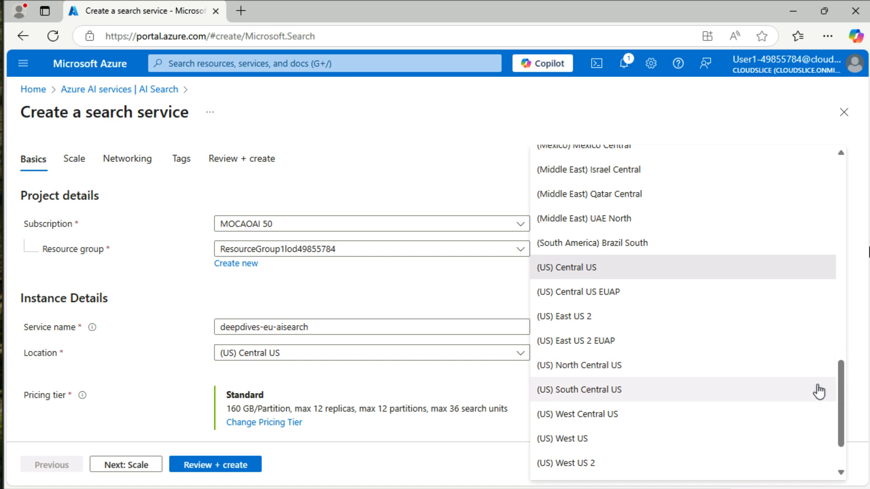
pyautogui.moveTo(841, 398); pyautogui.dragTo(839, 441)
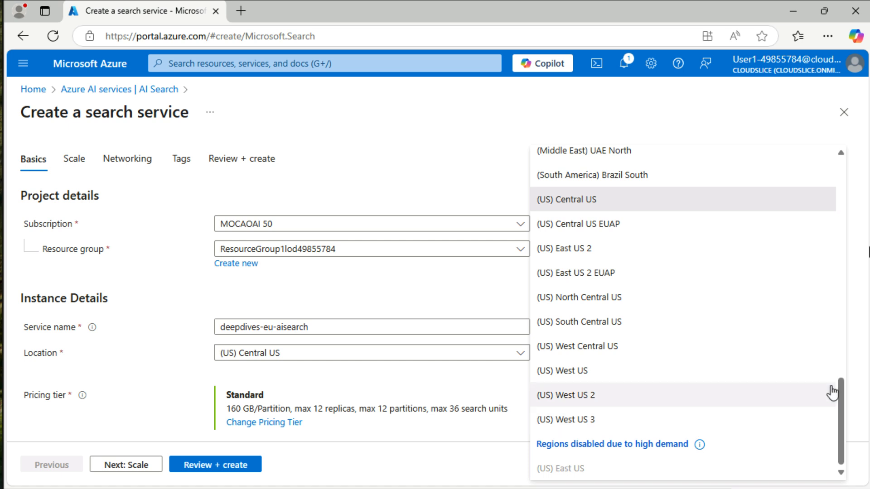
pyautogui.moveTo(842, 394); pyautogui.dragTo(863, 117)
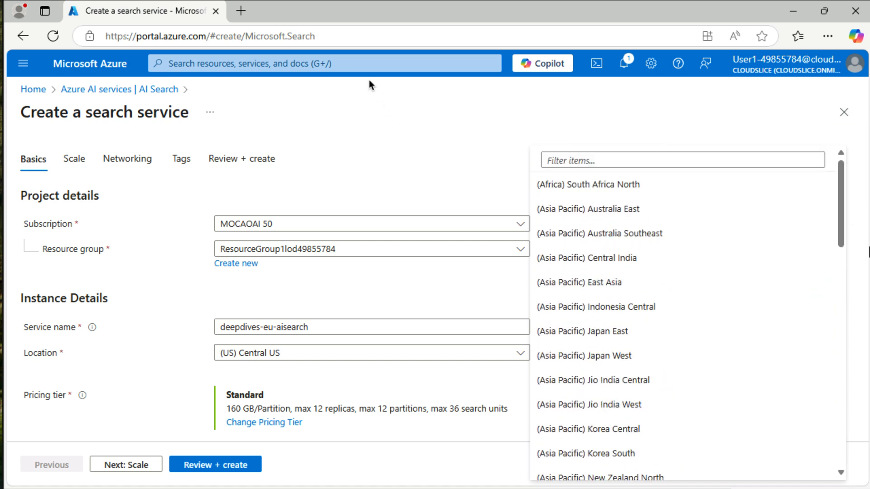
# - Leave the search service form, find Azure OpenAI and start creating a new Azure OpenAI resource
pyautogui.click(340, 63)
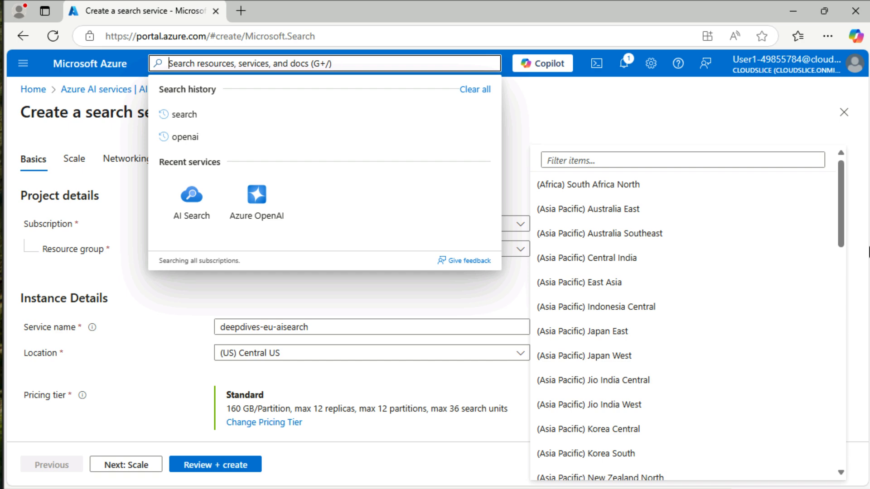
pyautogui.write('open')
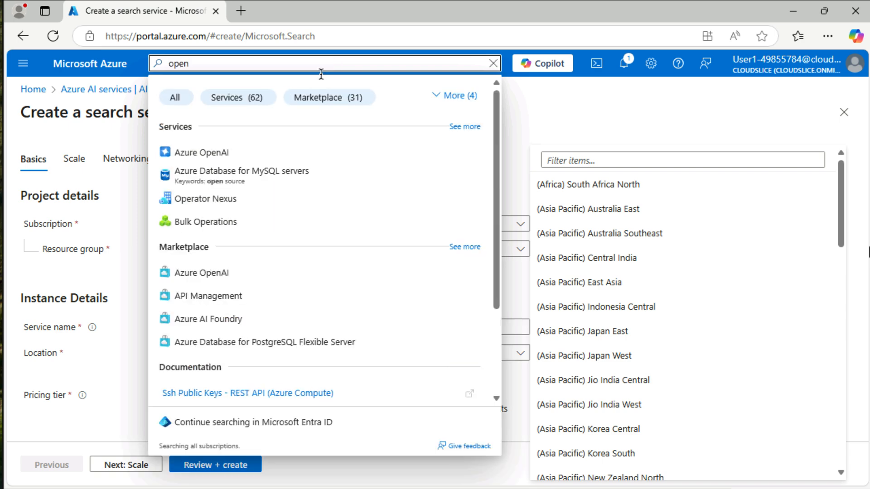
pyautogui.click(278, 154)
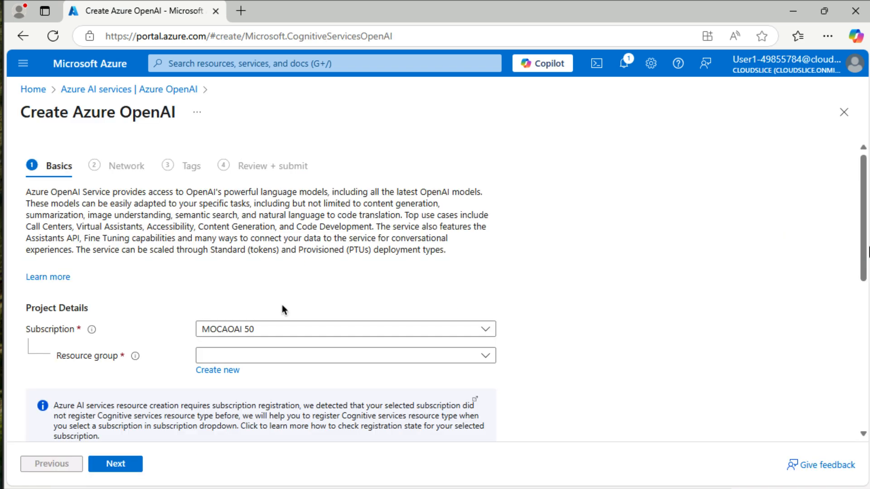
# - Assign the Azure OpenAI resource to the existing resource group and set its region to East US 2
pyautogui.click(281, 355)
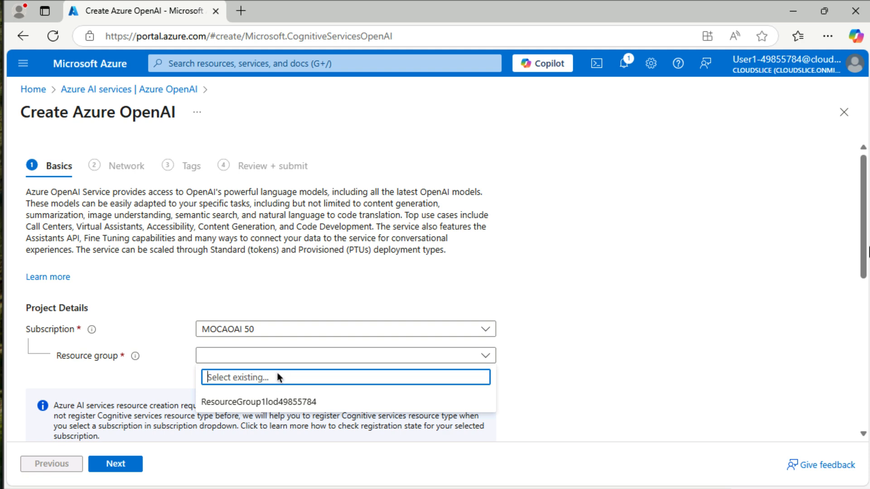
pyautogui.click(280, 402)
pyautogui.scroll(-5, 281, 407)
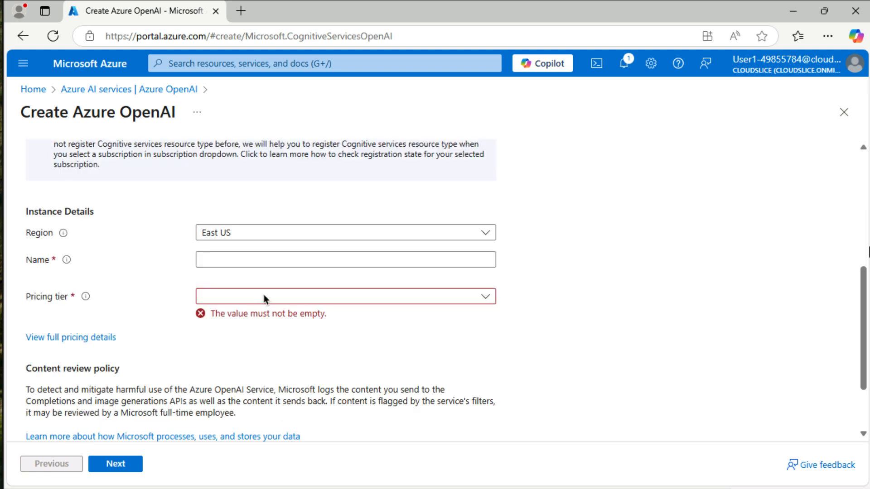
pyautogui.click(267, 235)
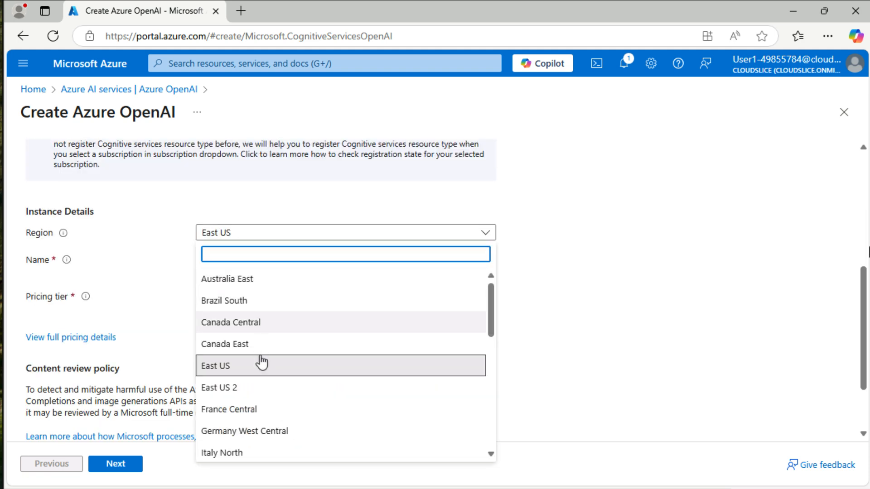
pyautogui.click(261, 387)
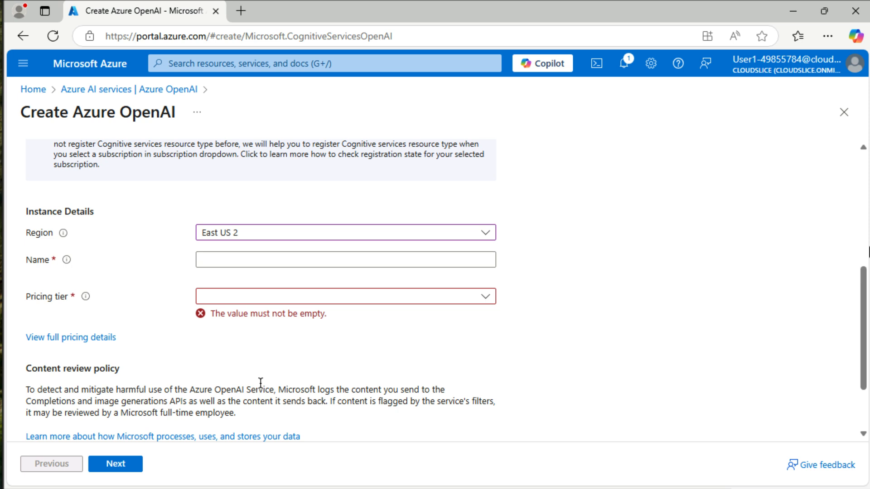
# - Name the Azure OpenAI resource deepdives-eu-oai-eastus2 and choose the Standard S0 pricing tier
pyautogui.click(258, 255)
pyautogui.write('deepdives')
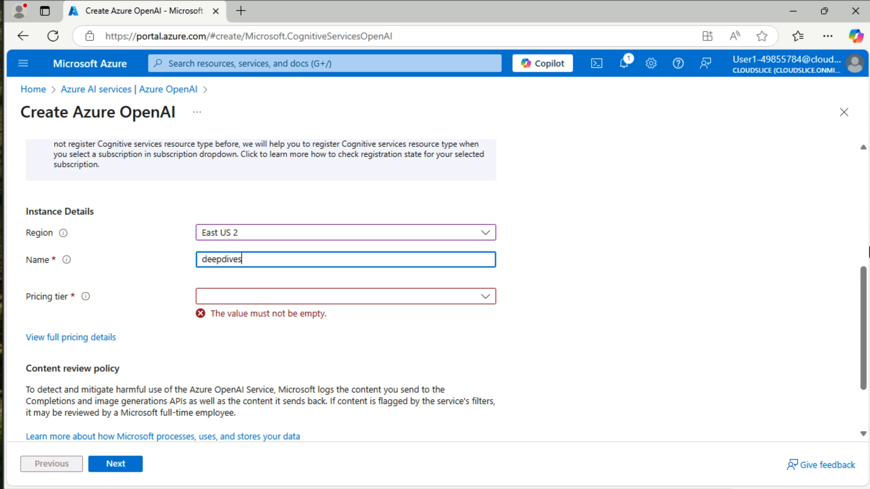
pyautogui.write('-eu-oai-eastus2')
pyautogui.press('Tab')
pyautogui.click(266, 300)
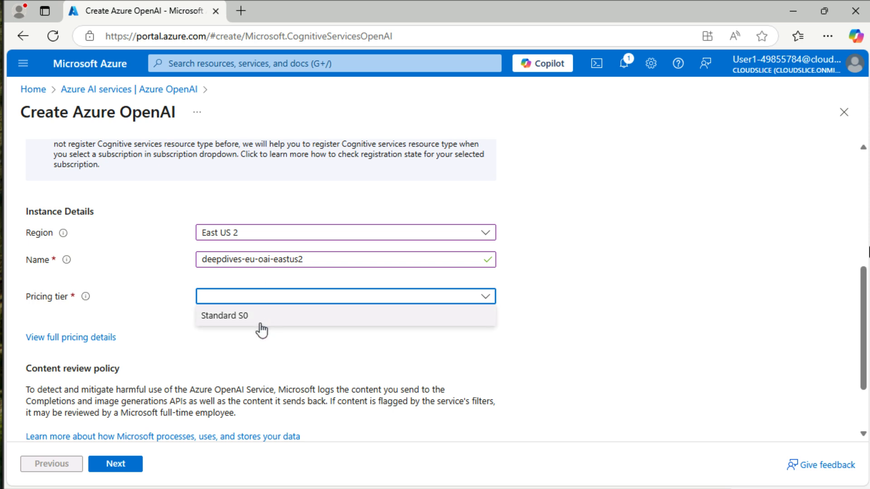
pyautogui.click(261, 322)
# - Keep the default network and tag settings and submit the Azure OpenAI resource for creation
pyautogui.click(134, 464)
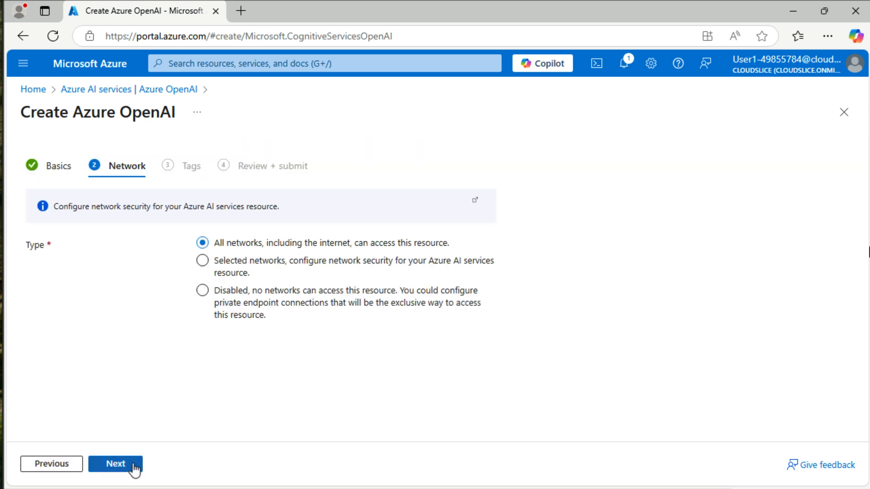
pyautogui.click(134, 465)
pyautogui.click(132, 466)
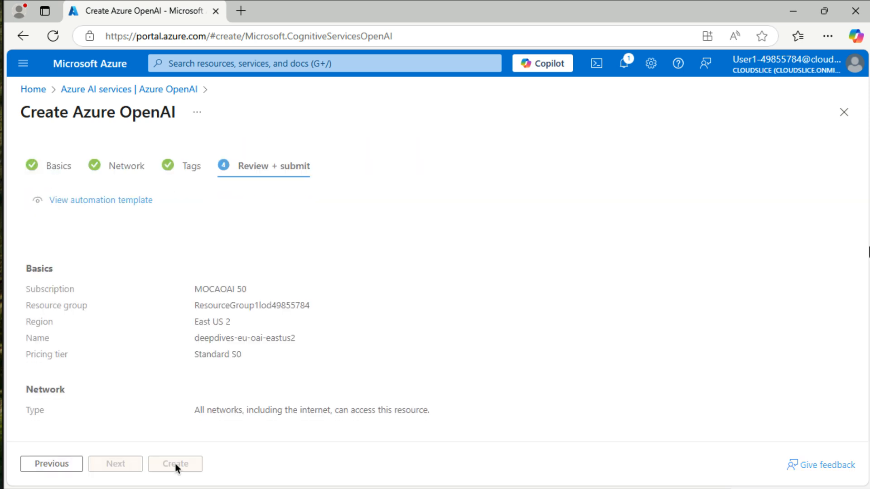
pyautogui.click(176, 464)
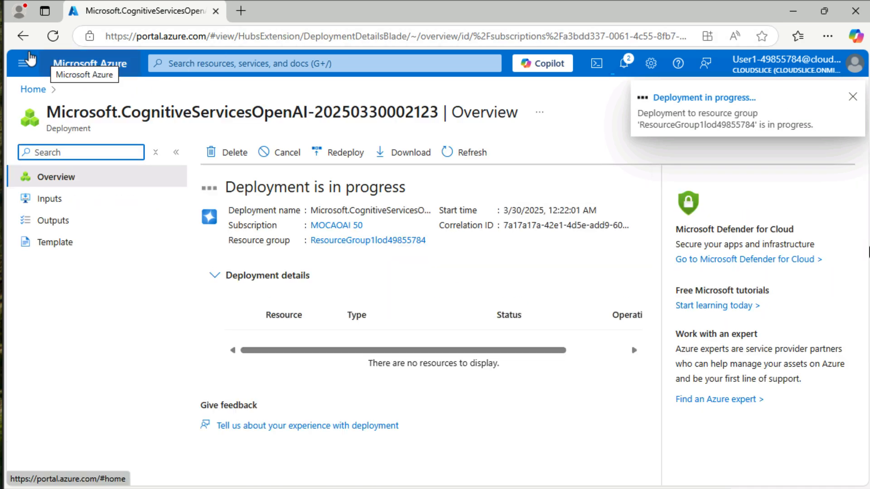
# - Return to the search service creation form and name the service deepdives-eu-aisearch
pyautogui.rightClick(24, 39)
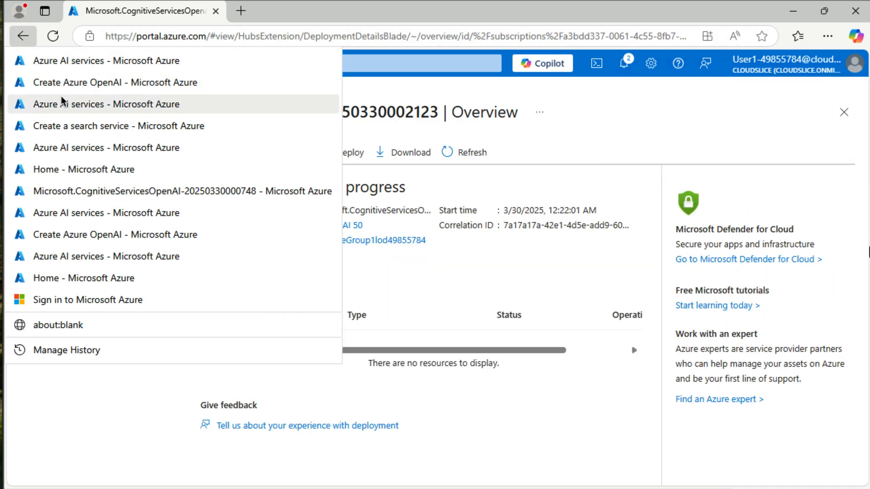
pyautogui.click(73, 129)
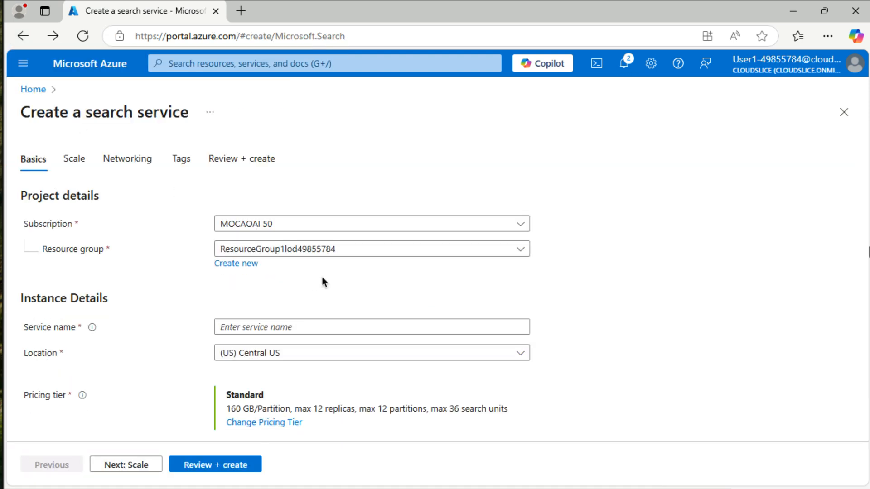
pyautogui.click(343, 328)
pyautogui.write('de')
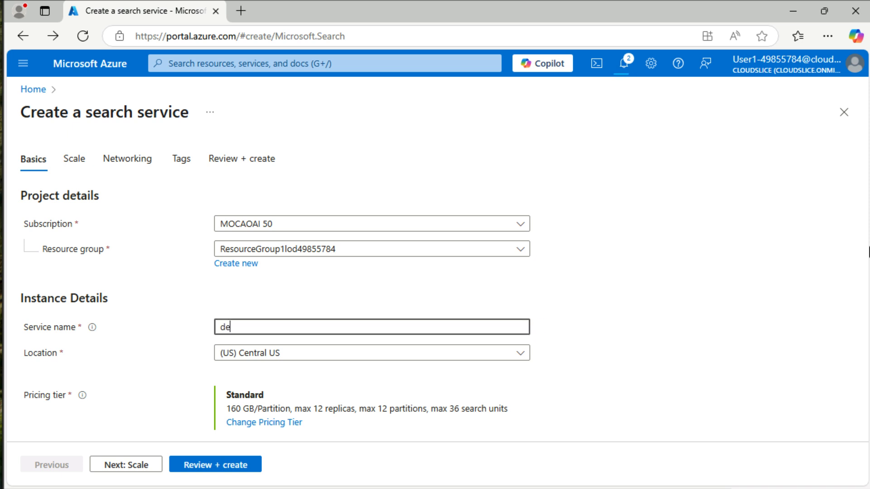
pyautogui.write('epdives-e')
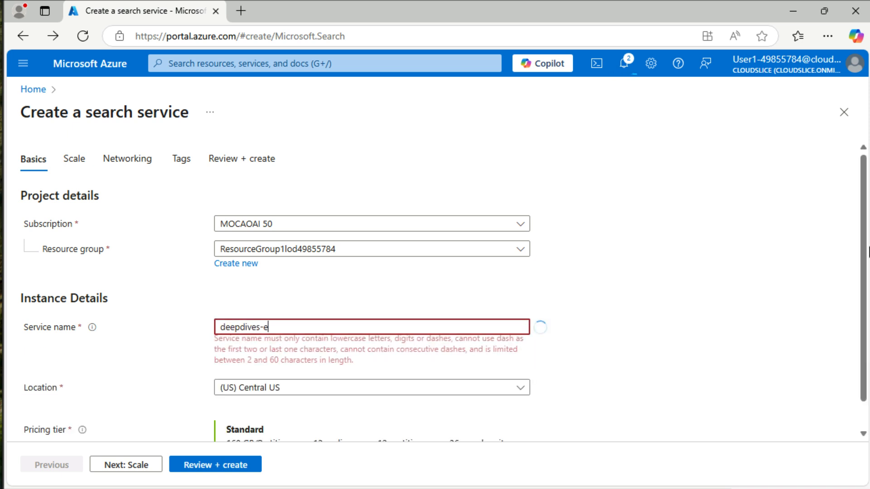
pyautogui.write('u-si')
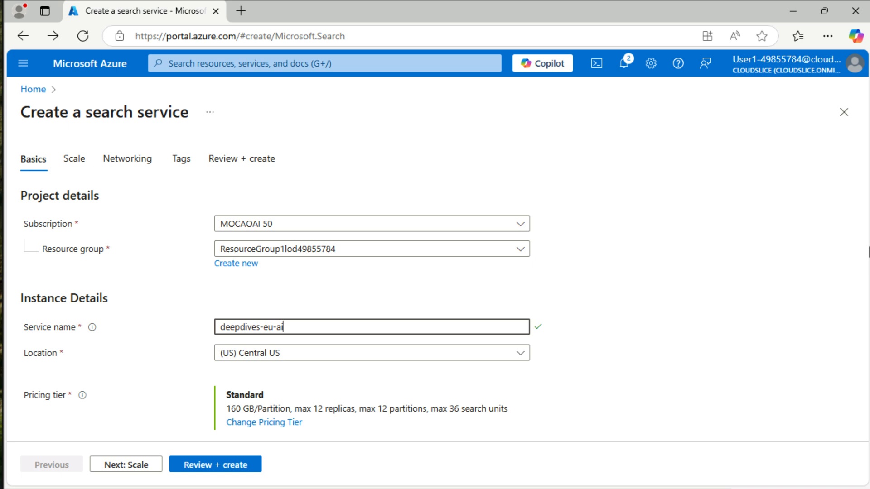
pyautogui.write('search')
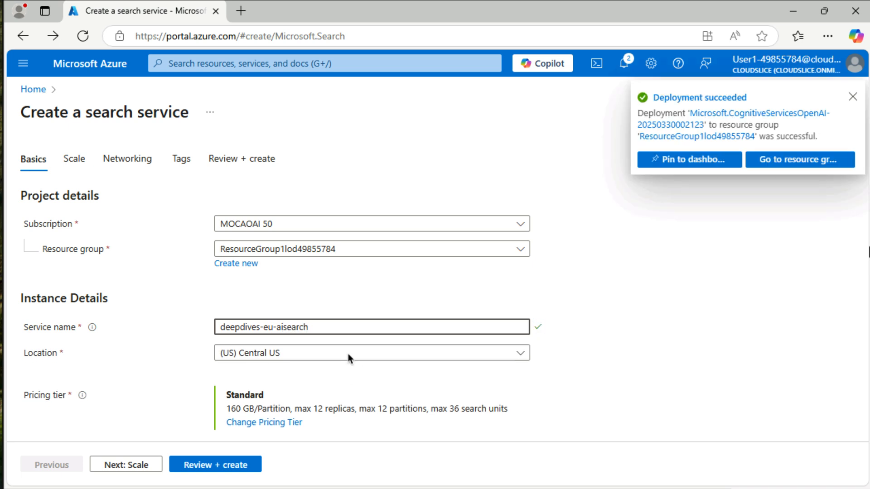
# - Set the search service's location to (US) East US 2 and dismiss the deployment notification
pyautogui.click(330, 358)
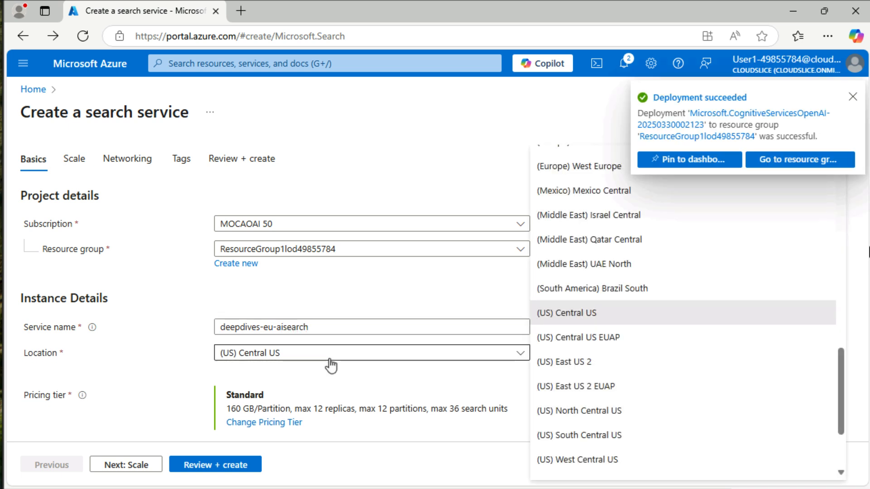
pyautogui.click(605, 361)
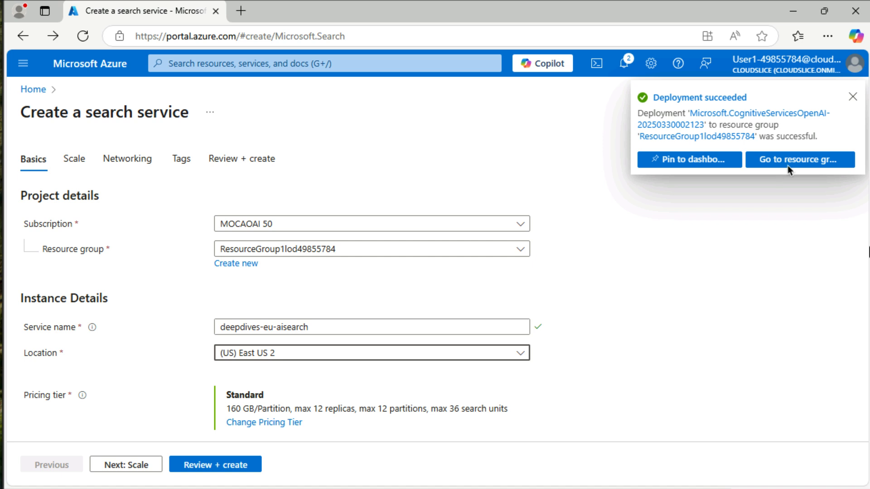
pyautogui.click(854, 97)
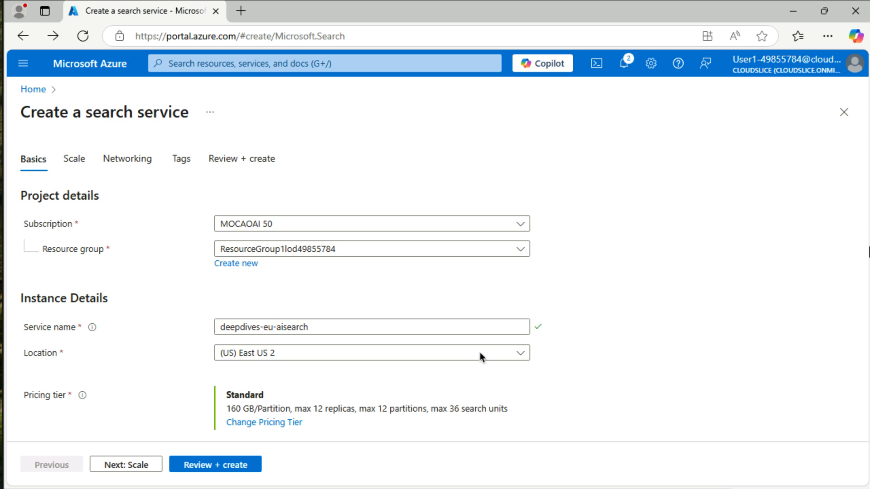
# - Change the search service's pricing tier to Basic and submit the service for creation
pyautogui.click(301, 422)
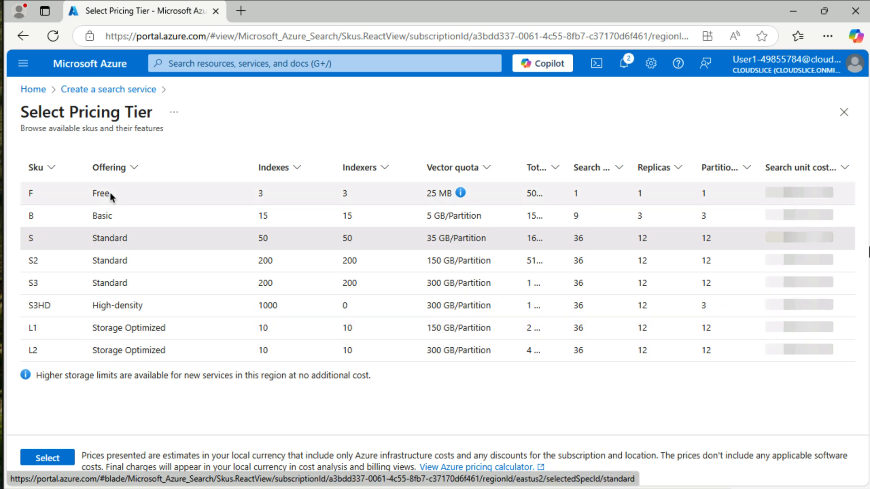
pyautogui.click(62, 208)
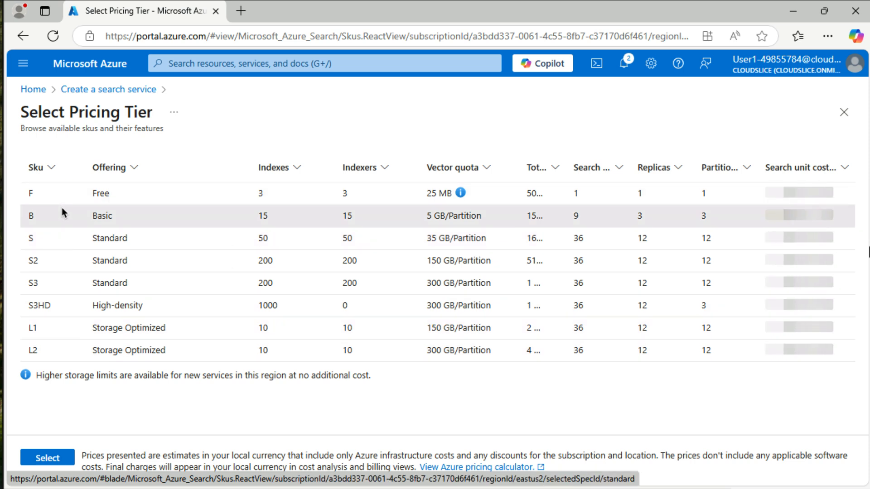
pyautogui.click(62, 208)
pyautogui.click(45, 458)
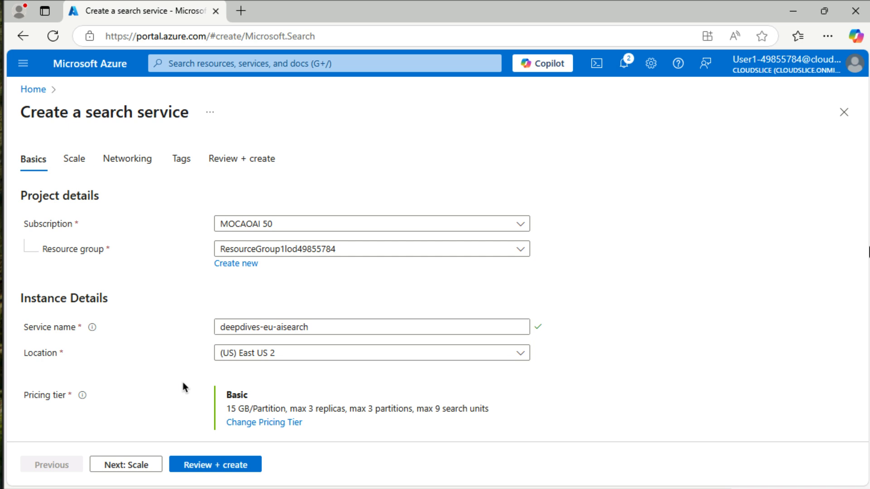
pyautogui.click(224, 471)
pyautogui.click(189, 465)
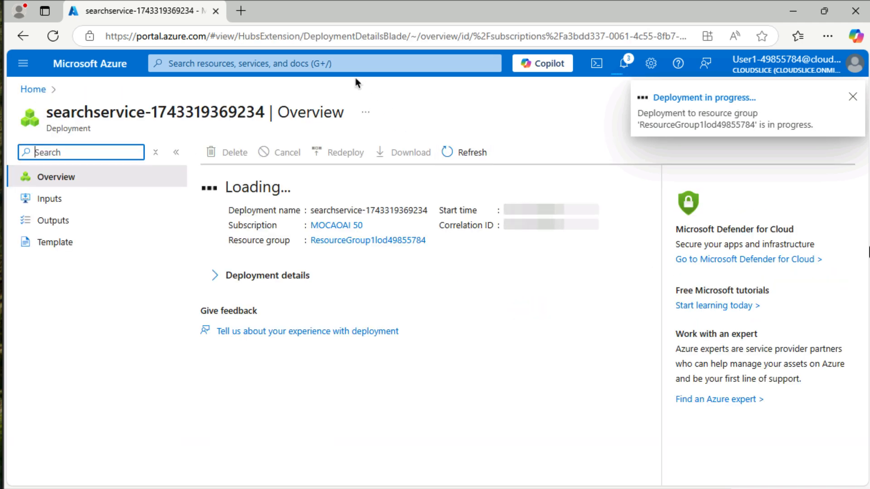
# - Find Storage accounts in the portal search and start creating a new storage account
pyautogui.click(349, 63)
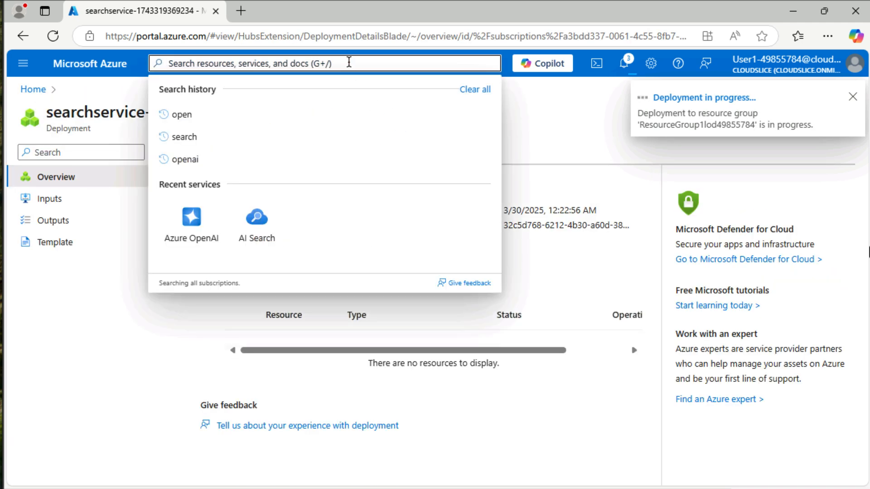
pyautogui.write('Stor')
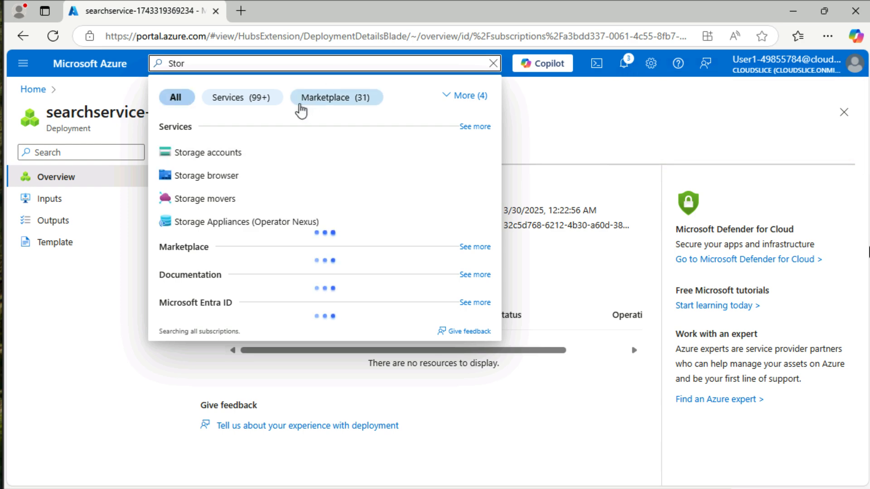
pyautogui.click(240, 152)
pyautogui.click(447, 460)
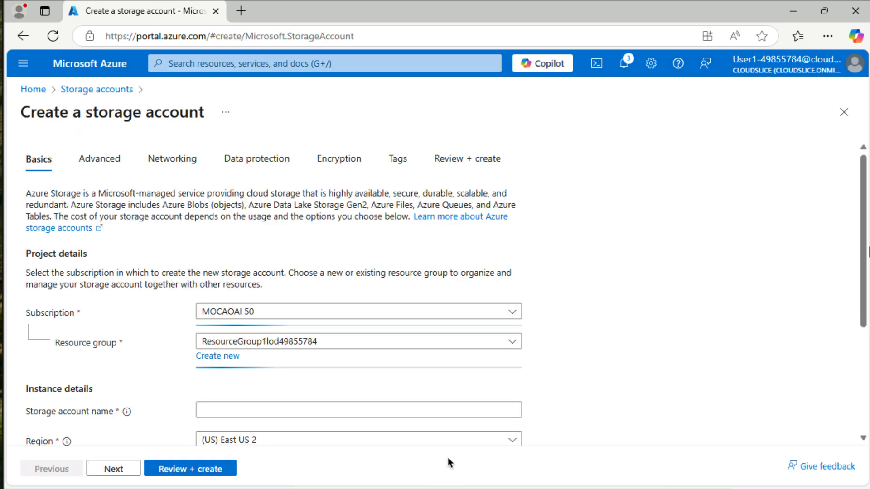
# - Name the storage account deepdiveseuai102l11, using only lowercase letters and numbers
pyautogui.click(317, 410)
pyautogui.write('deepdives-eu-ai102=')
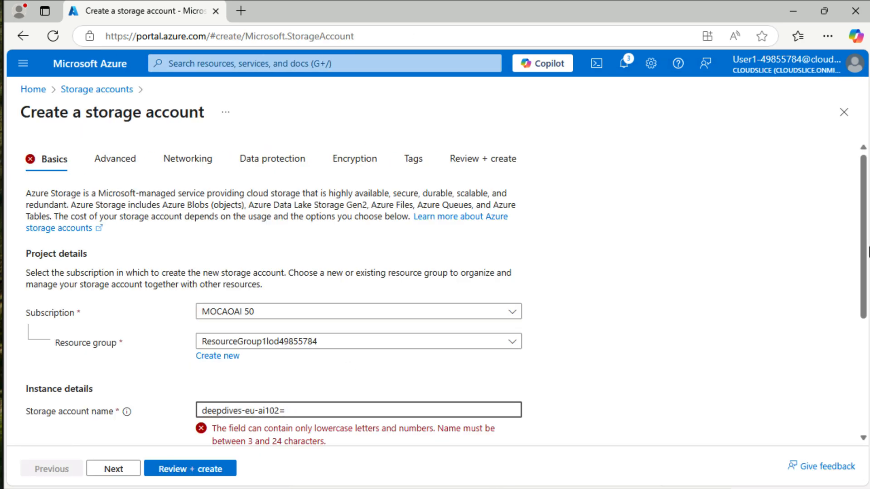
pyautogui.press('BackSpace')
pyautogui.write('-l11')
pyautogui.scroll(-1, 630, 340)
pyautogui.press('Left')
pyautogui.press('Left')
pyautogui.press('Left')
pyautogui.press('BackSpace')
pyautogui.press('Left')
pyautogui.press('Left')
pyautogui.press('Left')
pyautogui.press('Left')
pyautogui.press('Left')
pyautogui.press('BackSpace')
pyautogui.press('Left')
pyautogui.press('Left')
pyautogui.press('BackSpace')
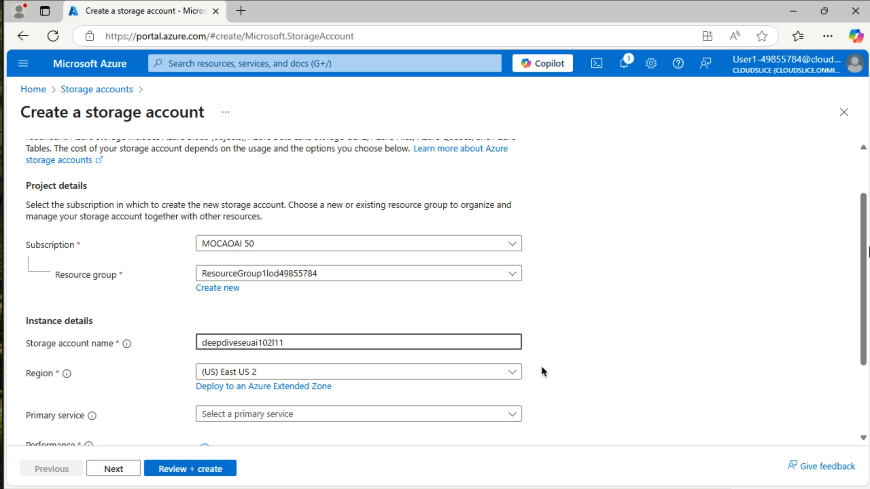
# - Choose Azure Blob Storage or Azure Data Lake Storage Gen 2 with locally-redundant storage (LRS) and submit the storage account for creation
pyautogui.click(433, 418)
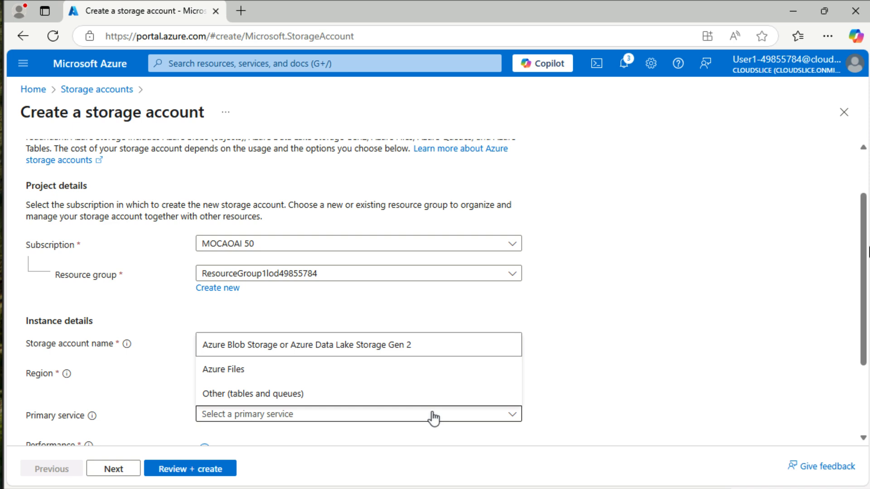
pyautogui.click(412, 347)
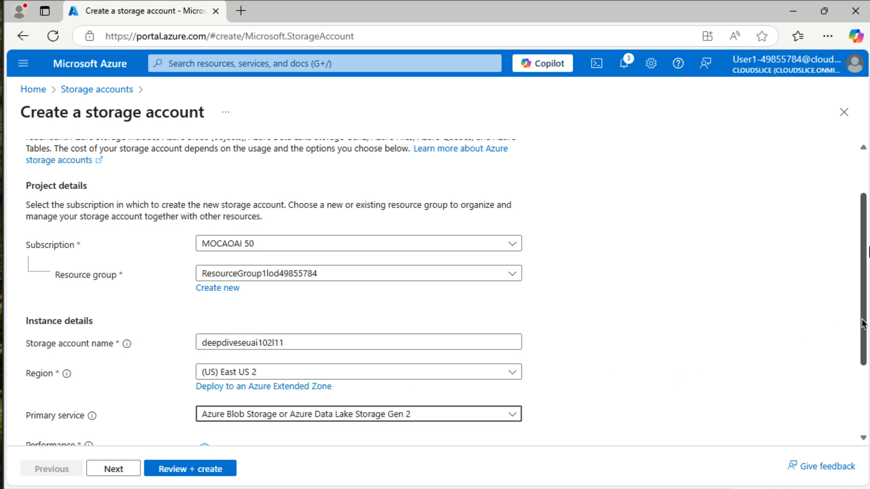
pyautogui.moveTo(862, 324); pyautogui.dragTo(861, 399)
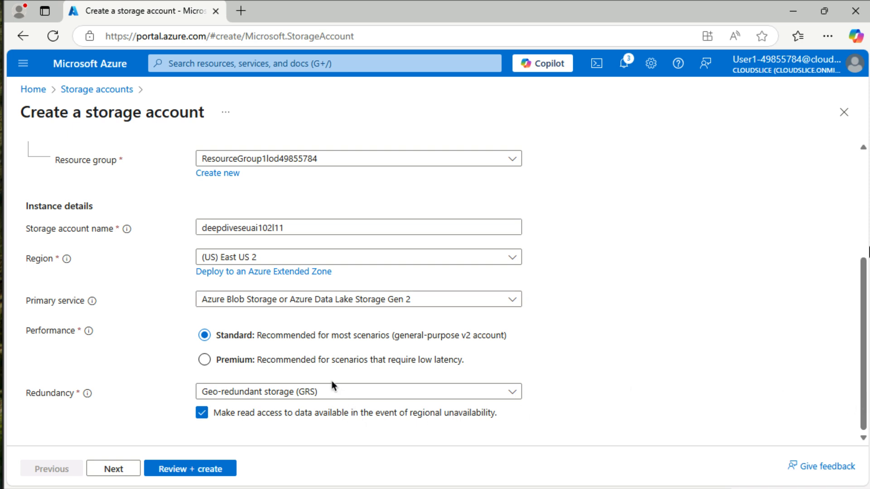
pyautogui.click(331, 392)
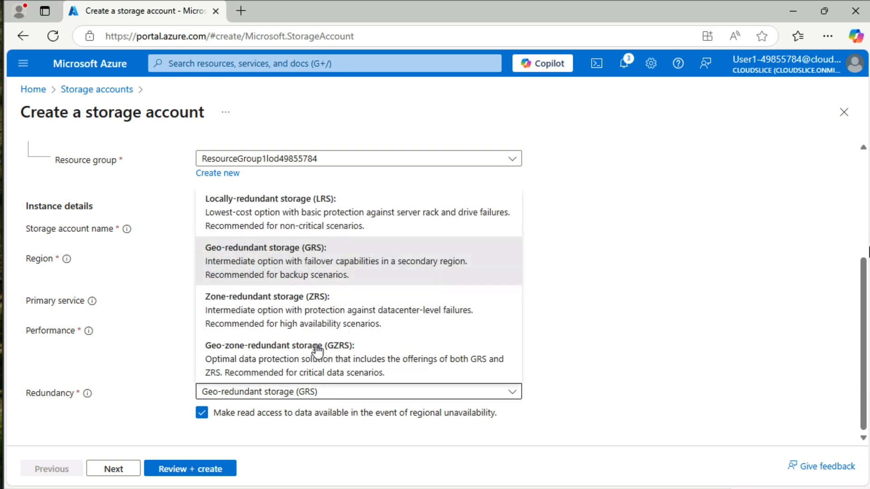
pyautogui.click(320, 219)
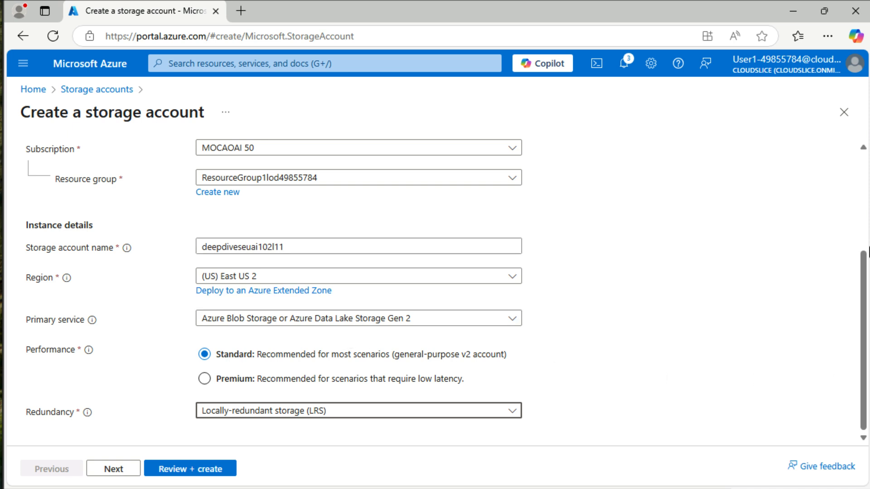
pyautogui.click(225, 469)
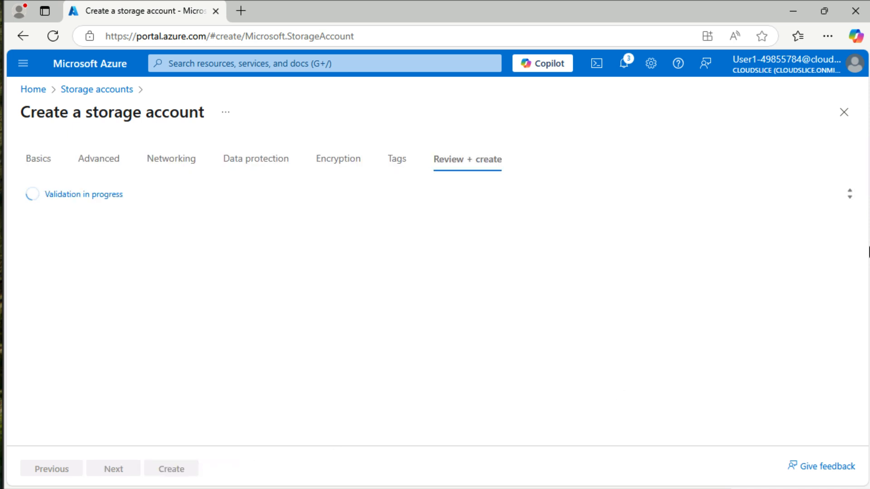
pyautogui.click(172, 469)
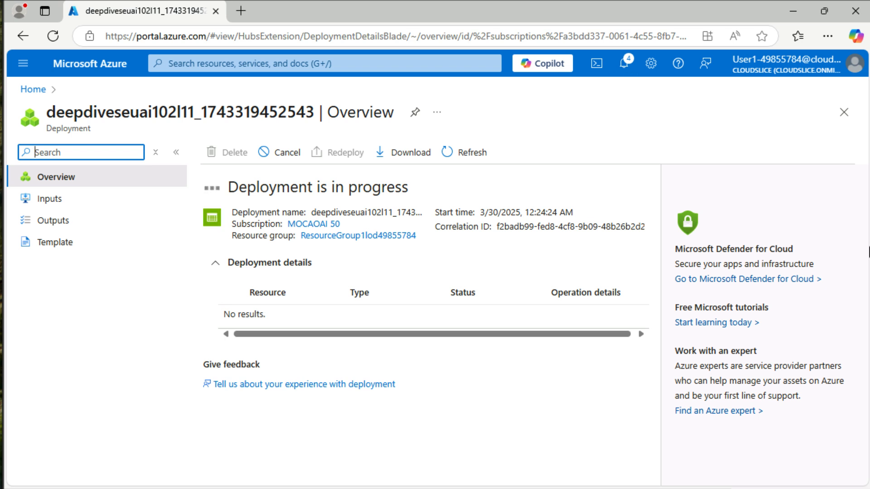
pyautogui.click(246, 12)
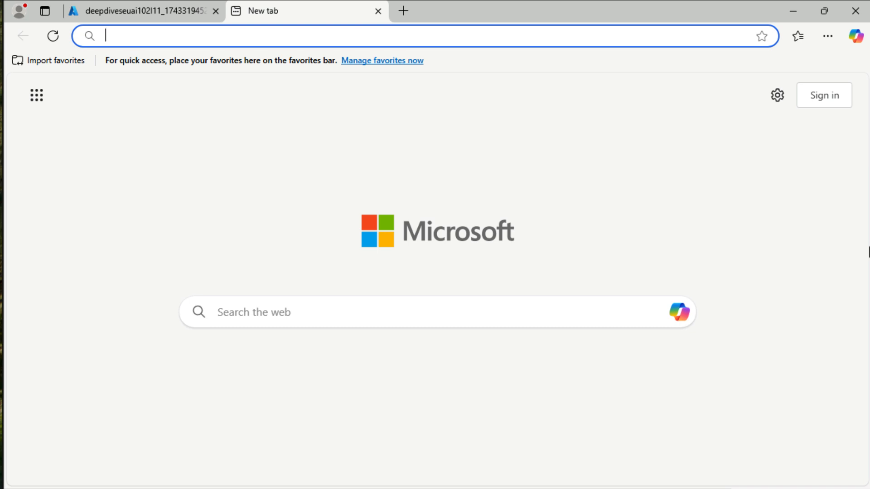
pyautogui.write('https://aka.ms/own-data-brochures')
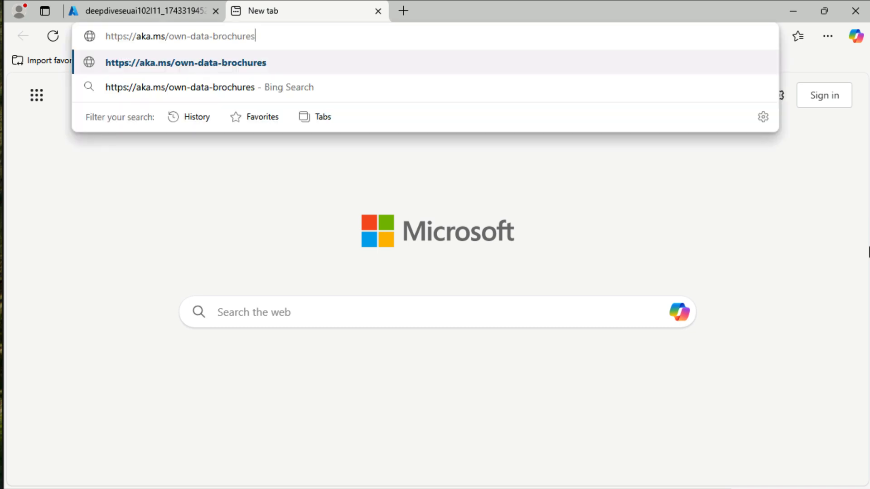
pyautogui.press('Return')
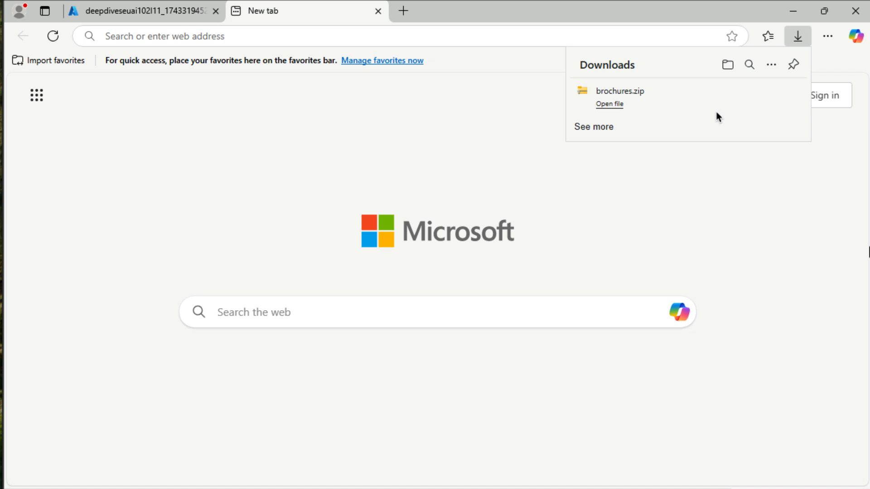
pyautogui.click(377, 11)
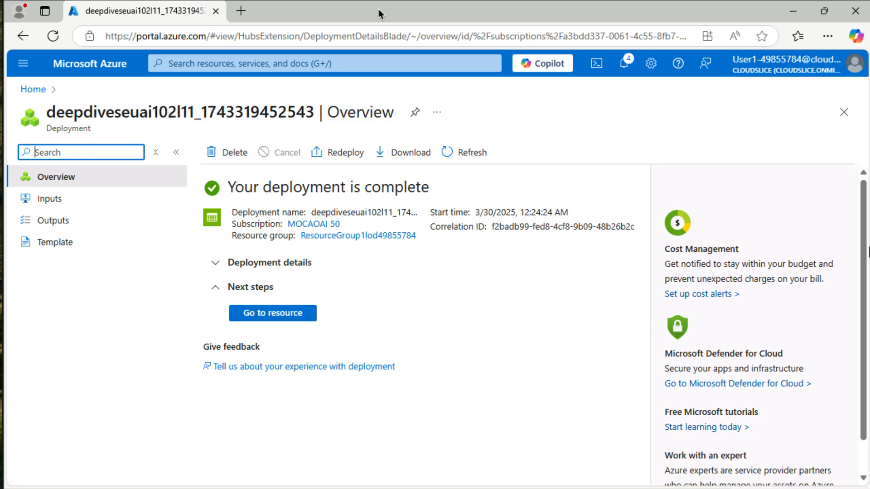
# - Go to the deployed storage account and open its blob containers in the storage browser
pyautogui.click(300, 314)
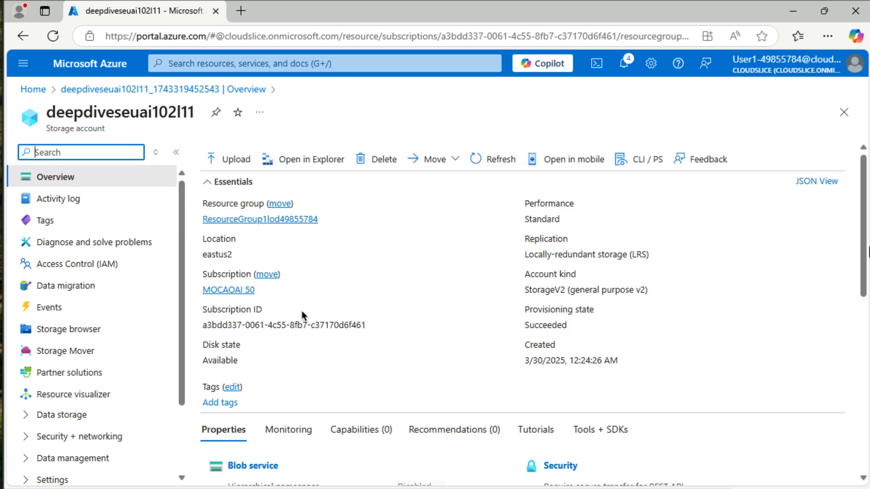
pyautogui.click(112, 332)
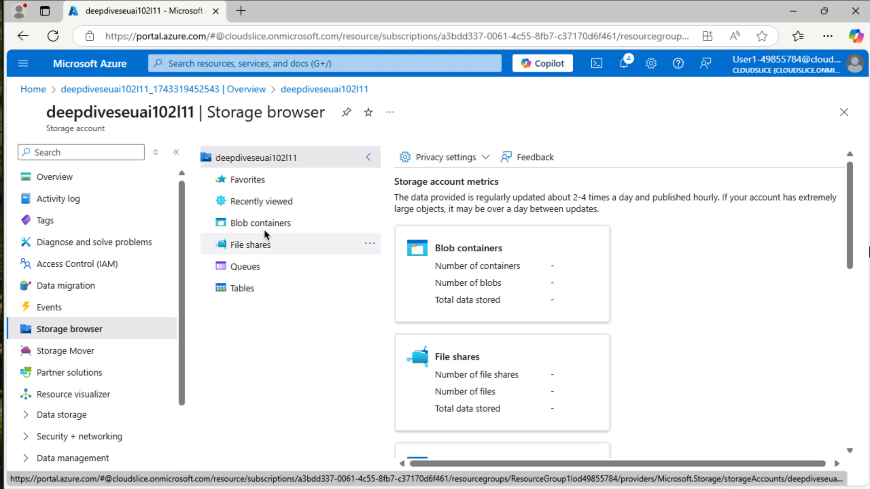
pyautogui.click(265, 228)
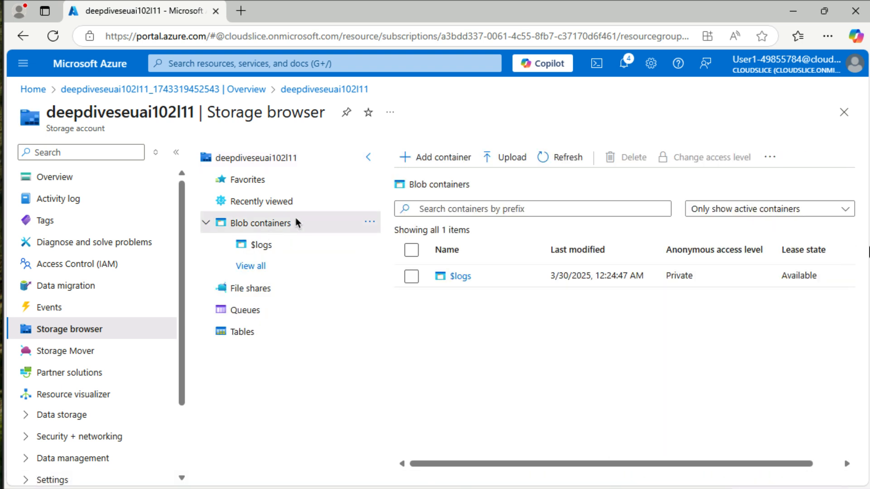
# - Create a new blob container named margies-travel in the storage account
pyautogui.click(450, 157)
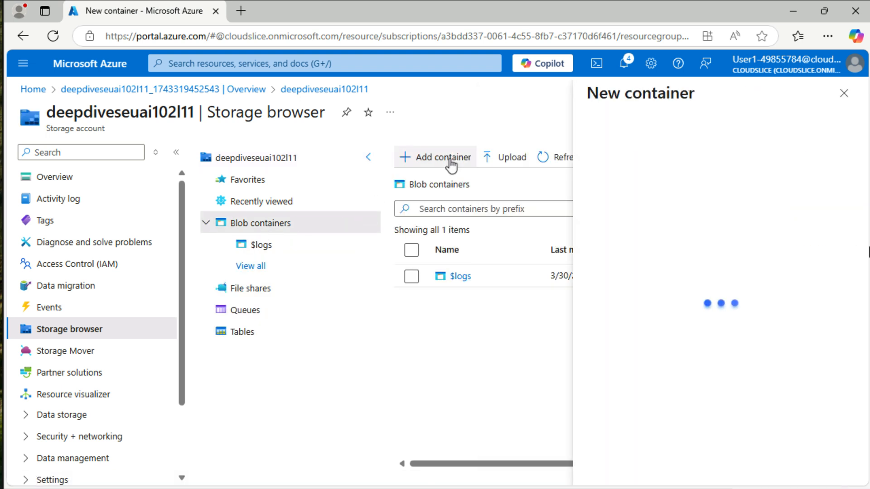
pyautogui.write('marg')
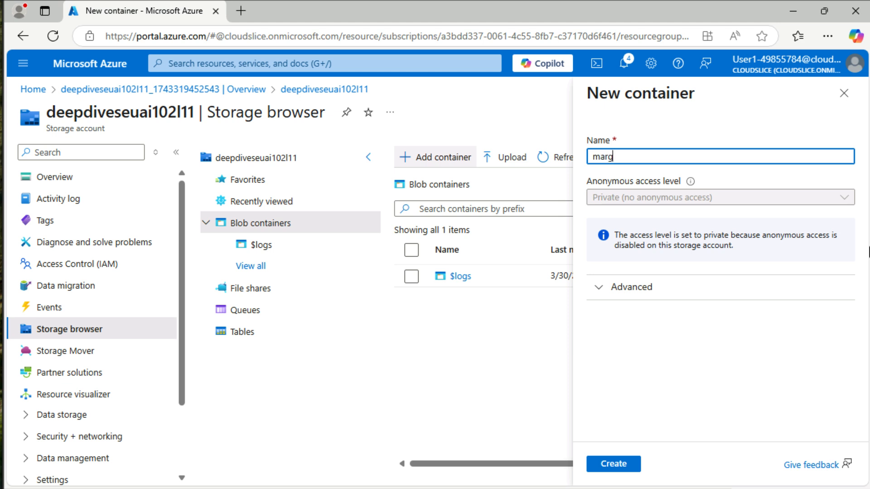
pyautogui.write('ies-travel')
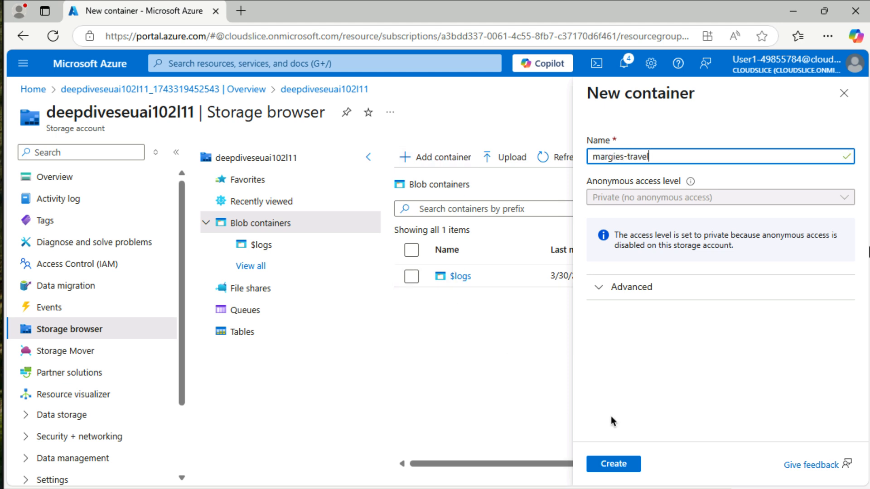
pyautogui.click(626, 473)
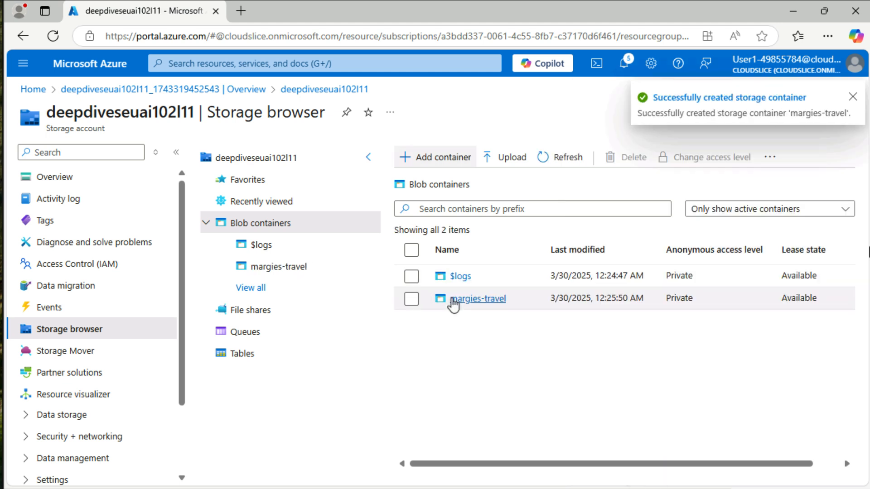
# - Upload all PDF files from the brochures folder in Downloads to the margies-travel container
pyautogui.click(453, 300)
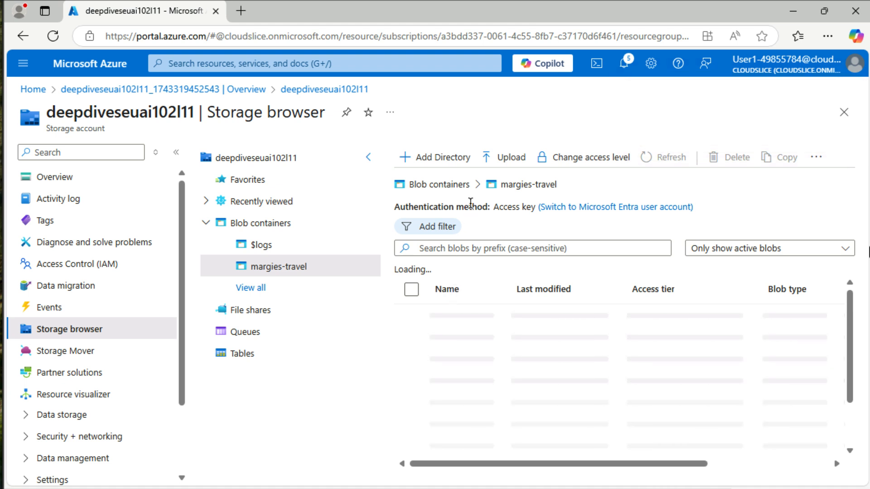
pyautogui.click(513, 159)
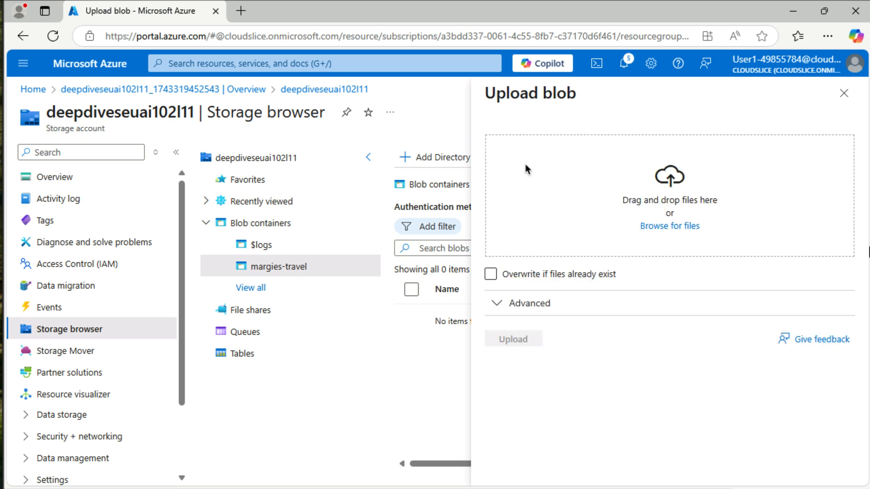
pyautogui.click(696, 229)
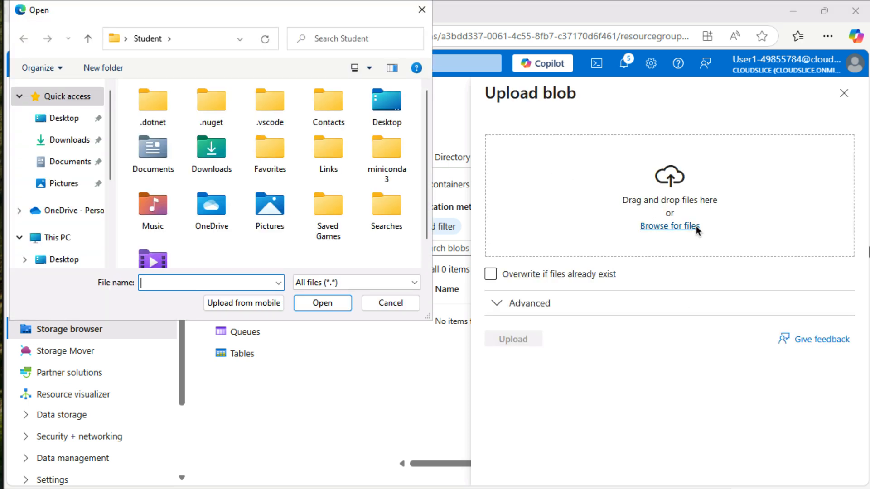
pyautogui.click(72, 144)
pyautogui.click(159, 151)
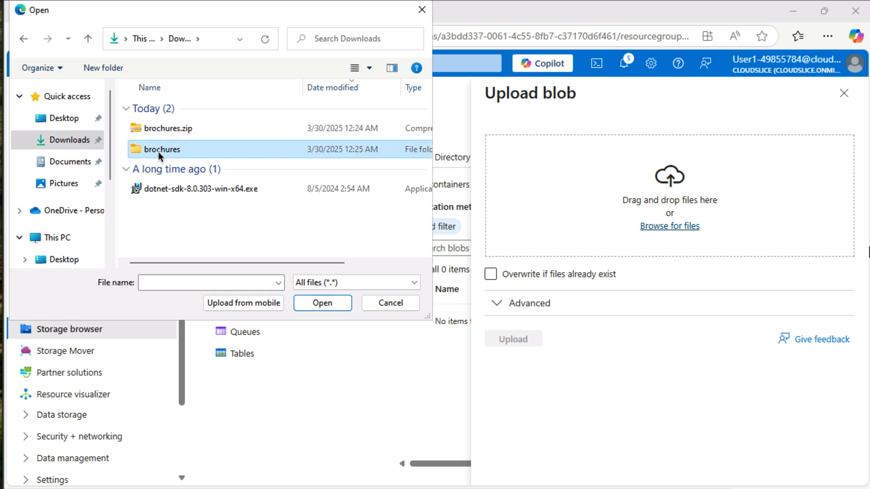
pyautogui.doubleClick(158, 151)
pyautogui.click(178, 155)
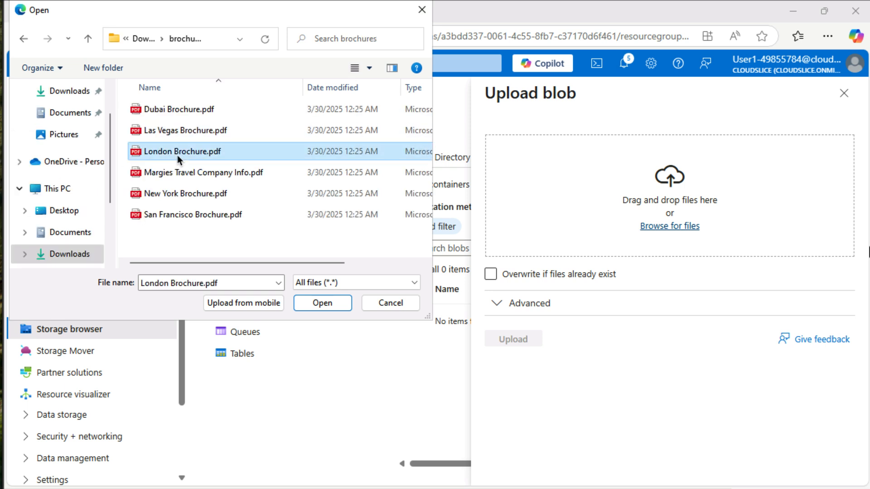
pyautogui.hotkey('ctrl', 'a')
pyautogui.click(324, 309)
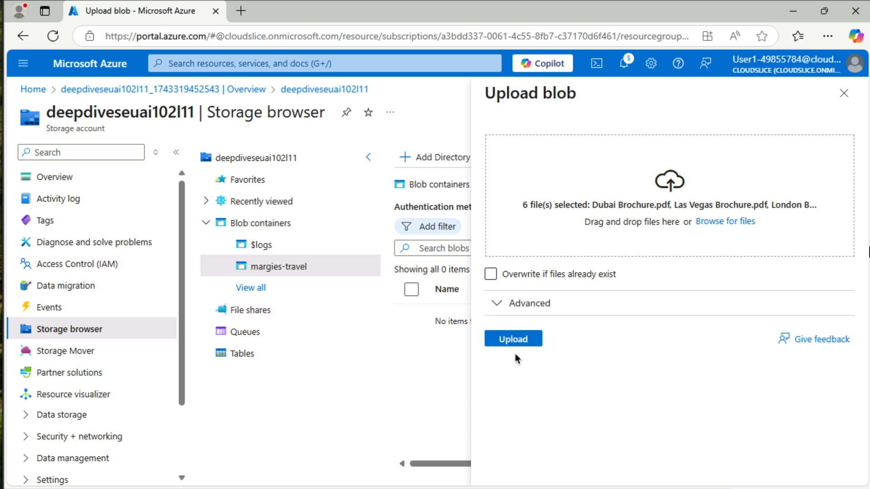
pyautogui.click(516, 345)
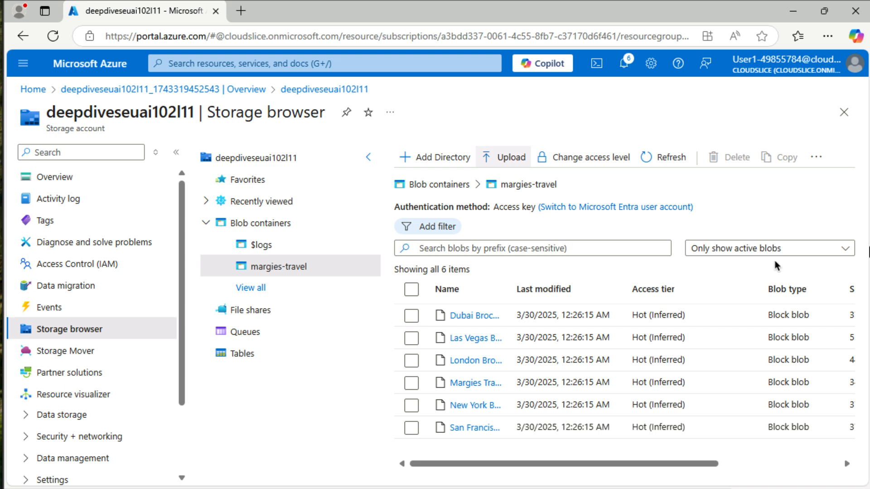
# - Open the deepdives-eu-oai-eastus2 Azure OpenAI resource in the Azure AI Foundry portal and go to its model deployments page
pyautogui.click(289, 63)
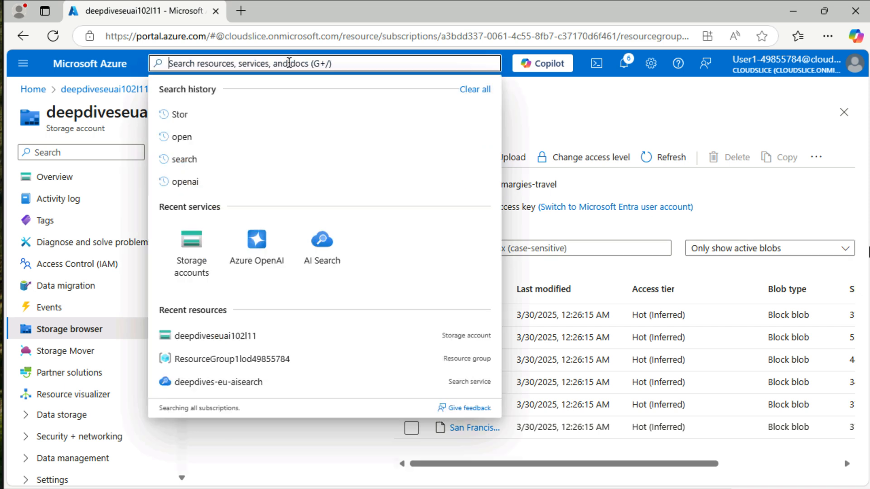
pyautogui.click(259, 246)
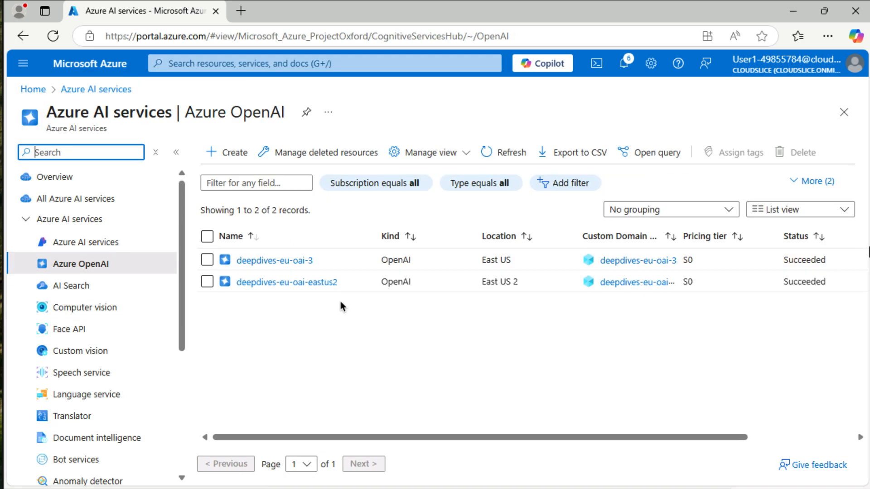
pyautogui.click(313, 282)
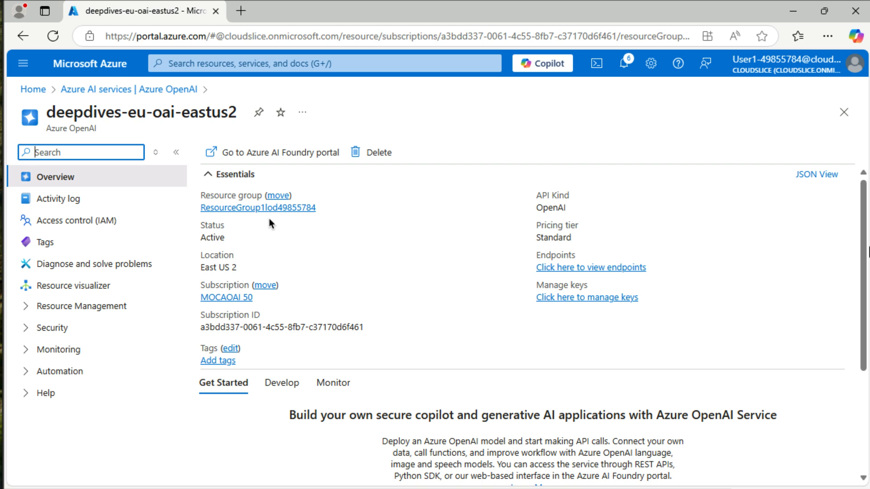
pyautogui.click(277, 160)
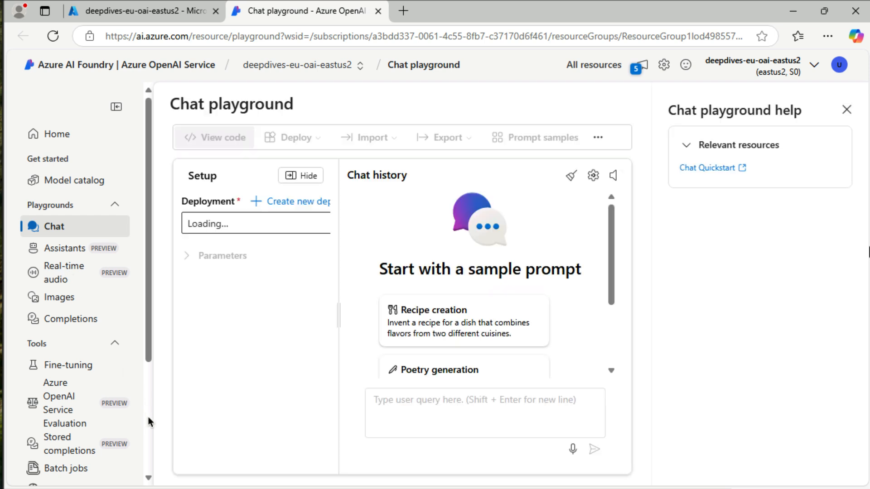
pyautogui.scroll(-3, 149, 422)
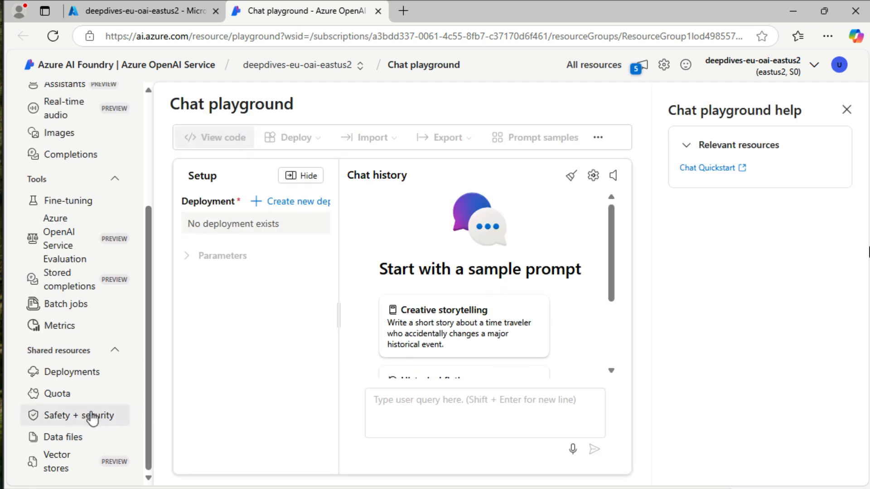
pyautogui.click(85, 375)
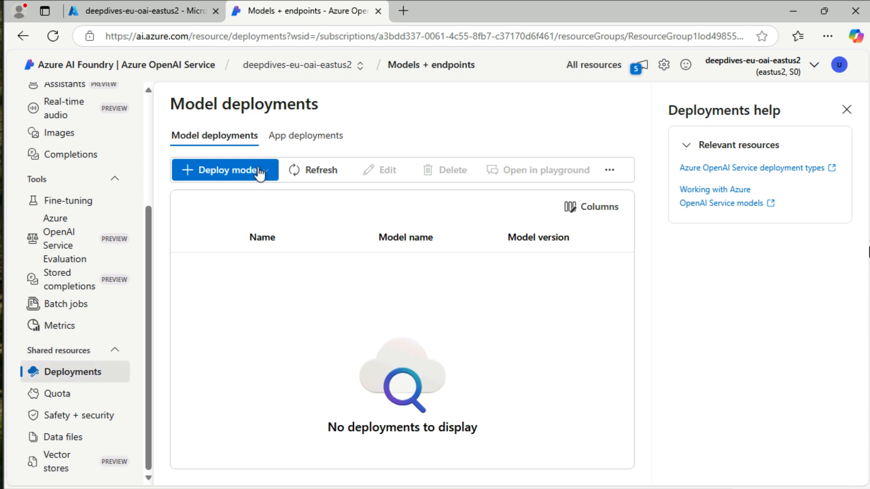
# - Start a base model deployment of gpt-35-turbo-16k and expand its deployment details for customization
pyautogui.click(259, 173)
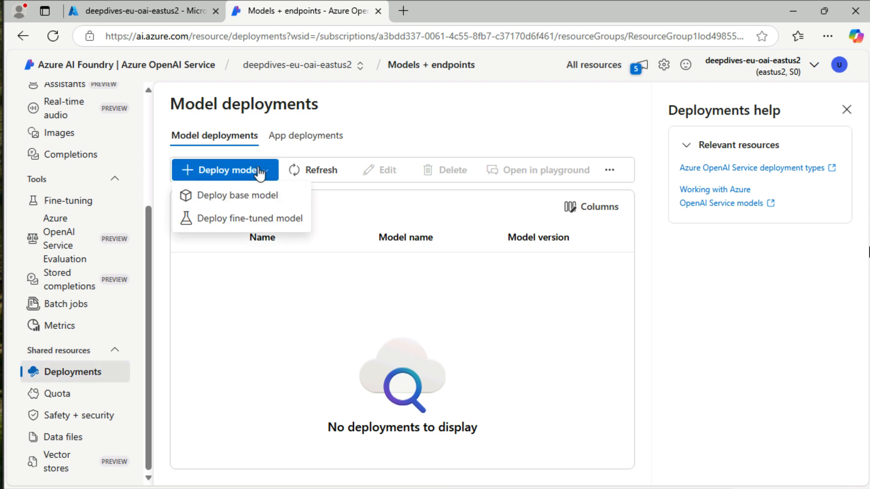
pyautogui.click(255, 194)
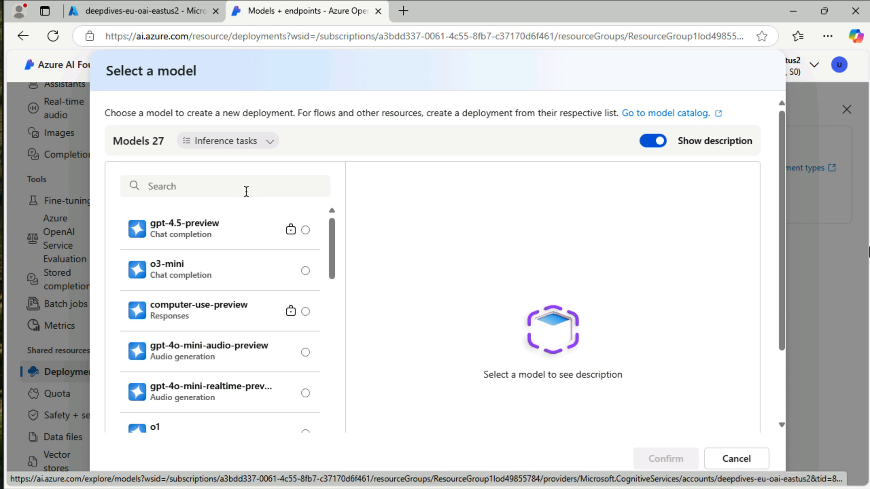
pyautogui.click(246, 191)
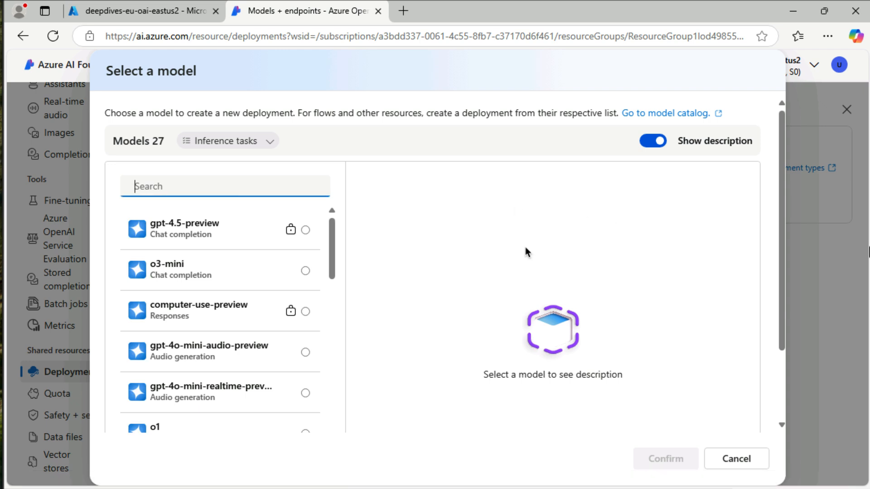
pyautogui.write('gpt-35')
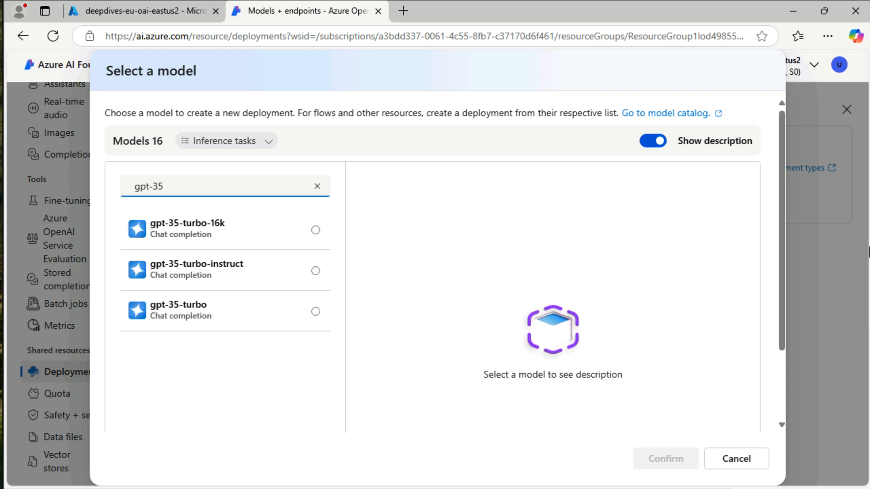
pyautogui.click(272, 234)
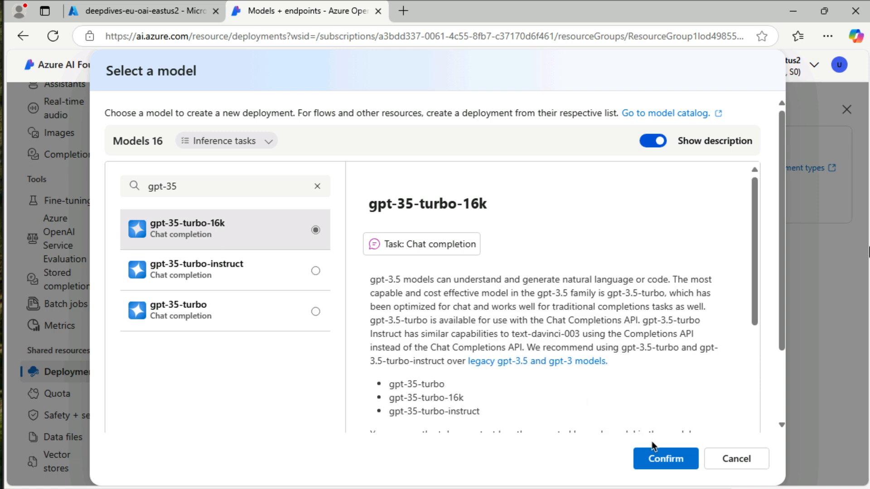
pyautogui.click(664, 465)
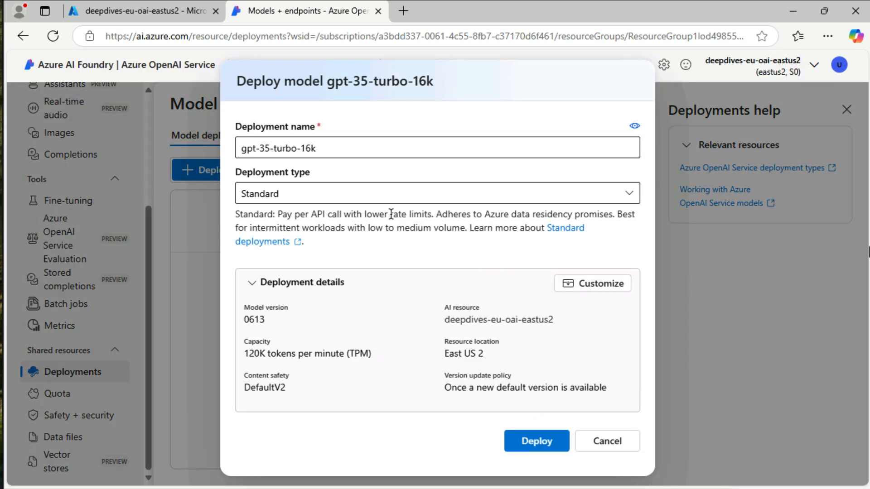
pyautogui.click(584, 285)
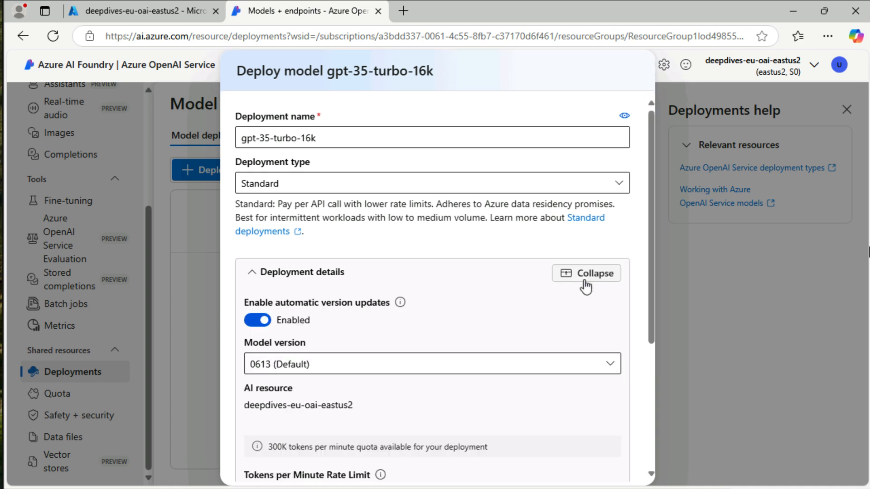
# - Try to set the model version of the gpt-35-turbo-16k deployment to 0125
pyautogui.click(376, 362)
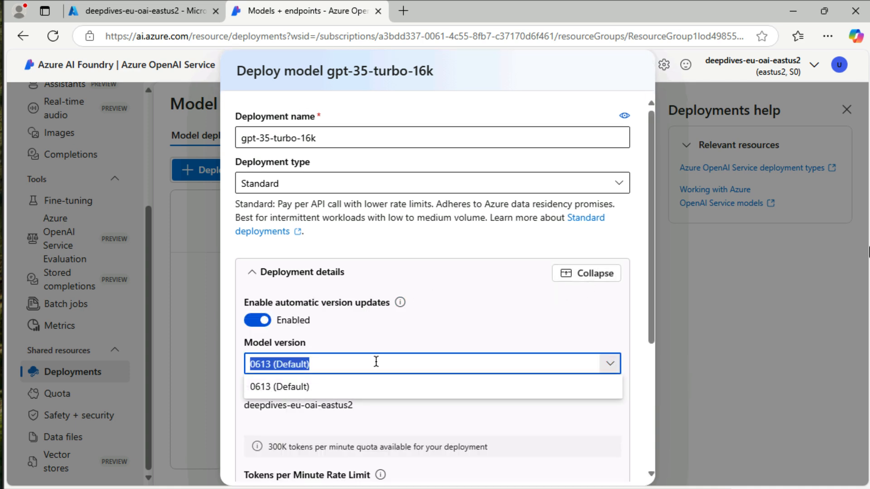
pyautogui.write('0125')
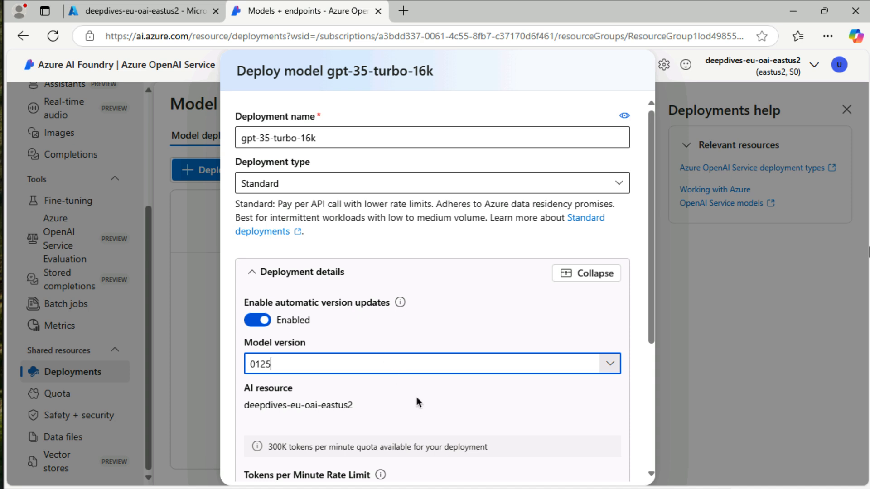
pyautogui.press('Return')
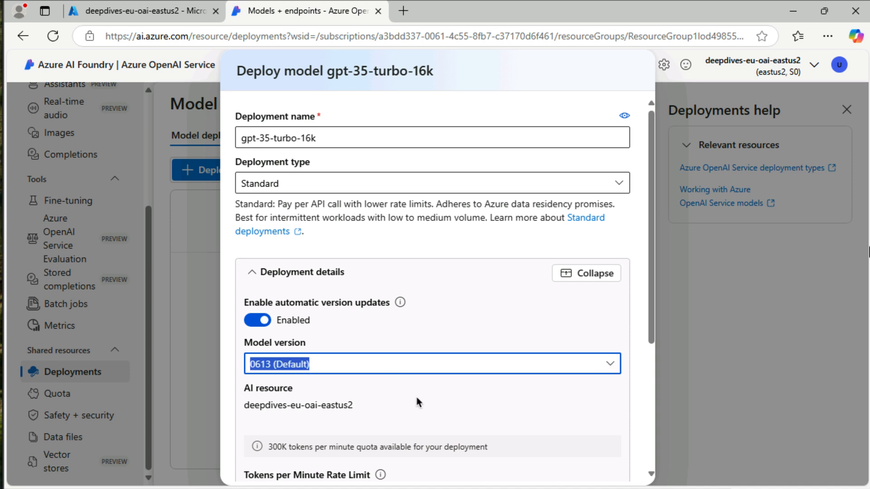
pyautogui.write('0125')
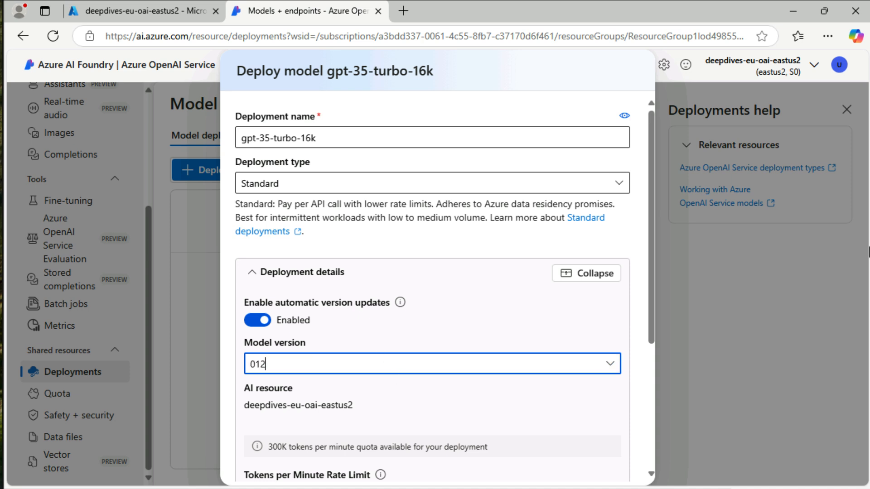
pyautogui.press('BackSpace')
pyautogui.press('BackSpace')
pyautogui.press('BackSpace')
pyautogui.press('BackSpace')
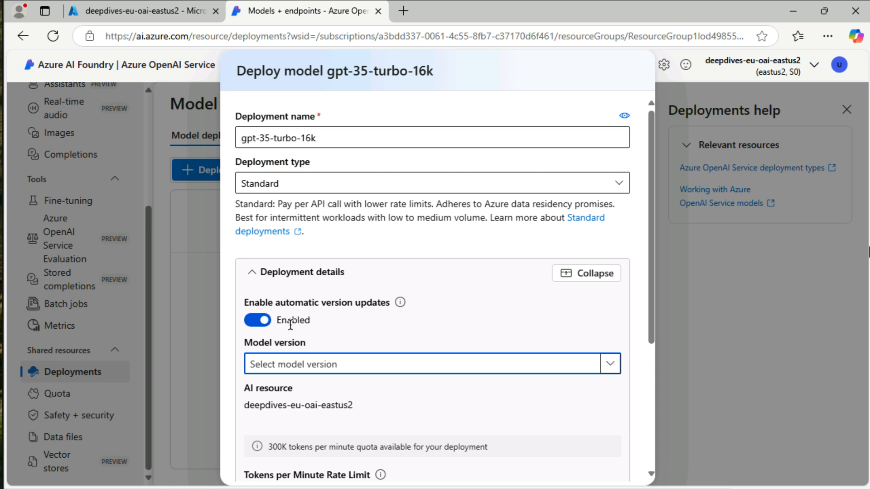
# - Disable automatic version updates for the gpt-35-turbo-16k deployment and select model version 0613 (Default)
pyautogui.click(257, 321)
pyautogui.click(397, 356)
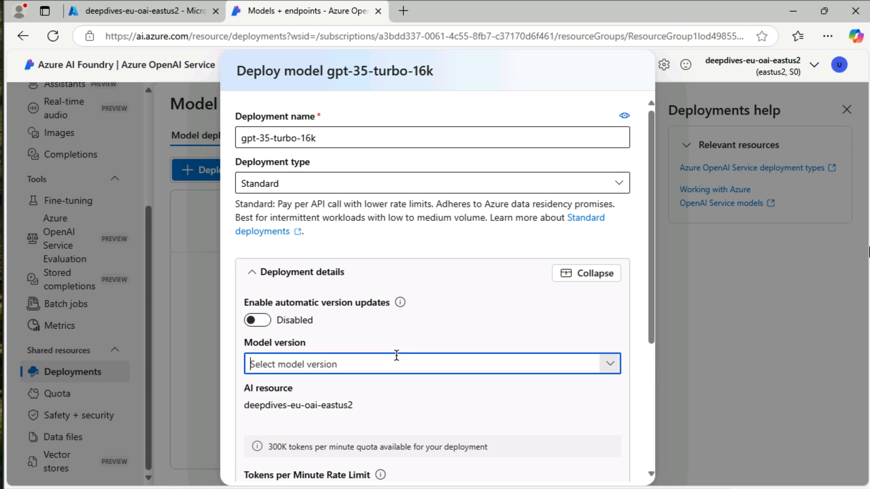
pyautogui.click(602, 368)
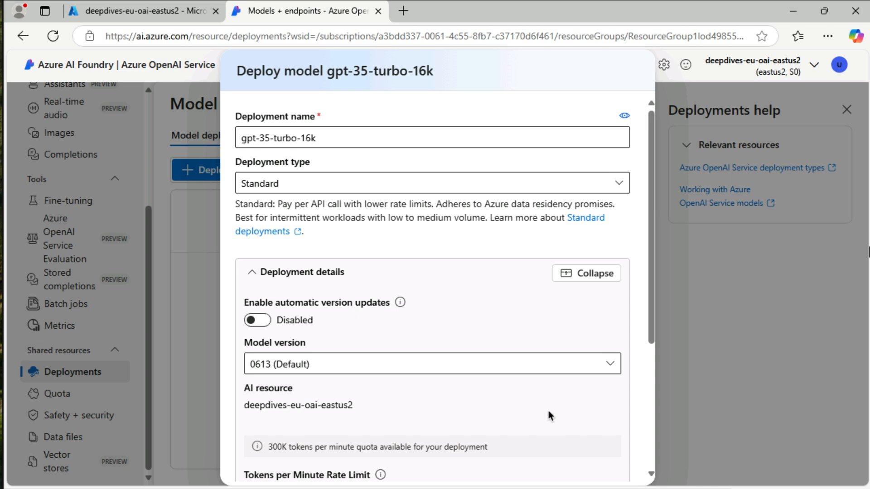
# - Deploy gpt-35-turbo-16k with a rate limit of 5K tokens per minute and dynamic quota disabled
pyautogui.scroll(-3, 548, 408)
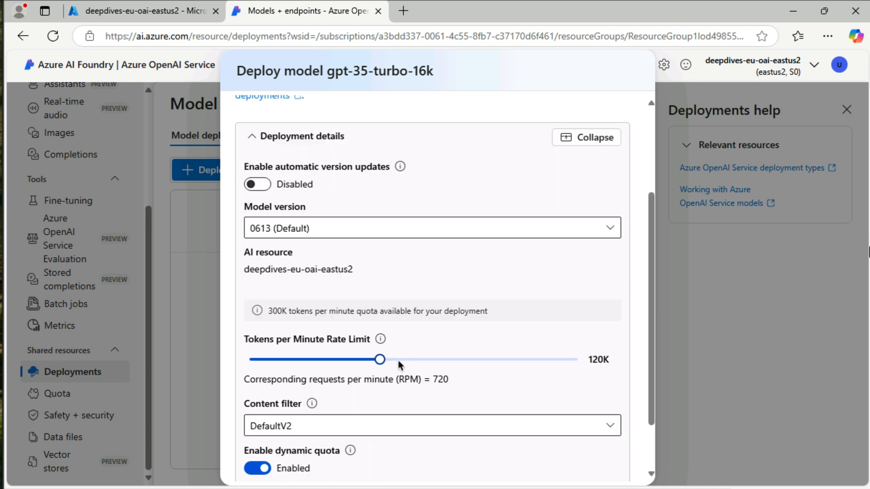
pyautogui.moveTo(385, 362); pyautogui.dragTo(255, 370)
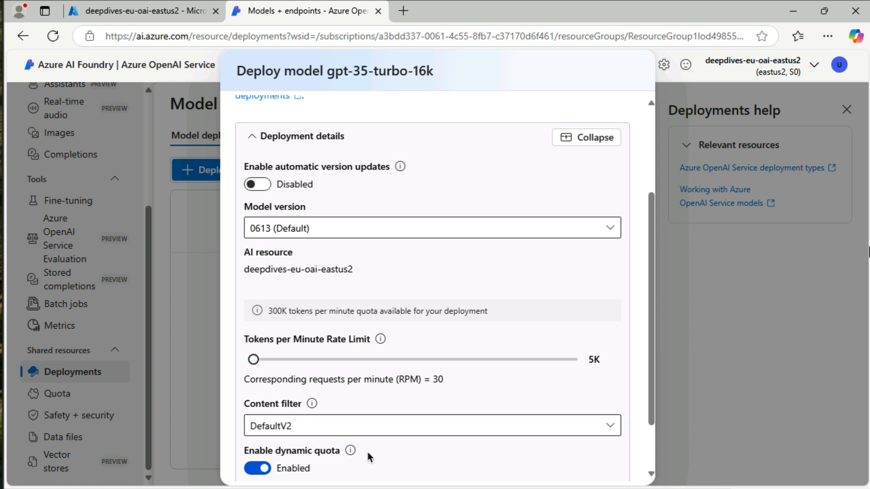
pyautogui.click(258, 468)
pyautogui.scroll(-2, 549, 334)
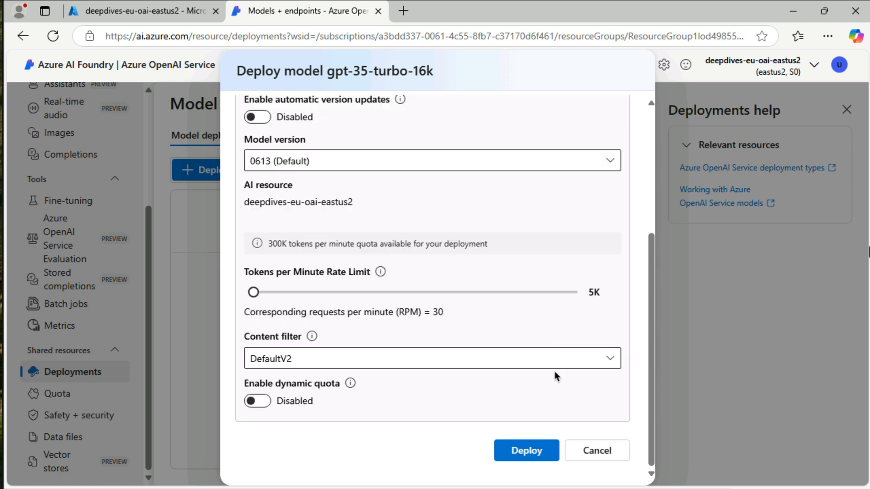
pyautogui.click(545, 453)
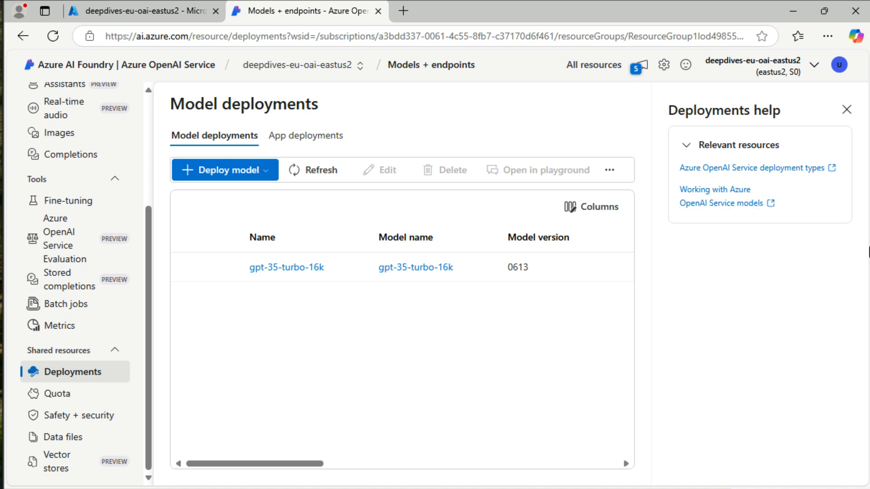
# - Start another base model deployment, choosing the text-embedding-ada-002 embeddings model
pyautogui.click(222, 177)
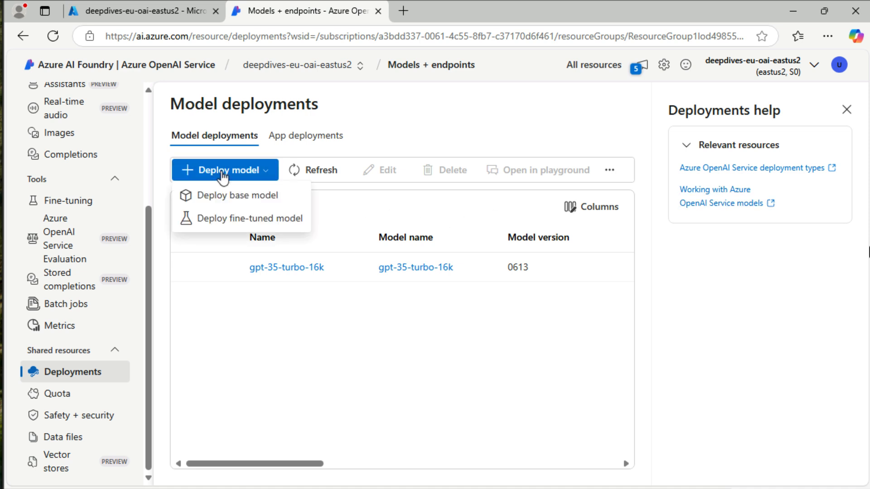
pyautogui.click(230, 195)
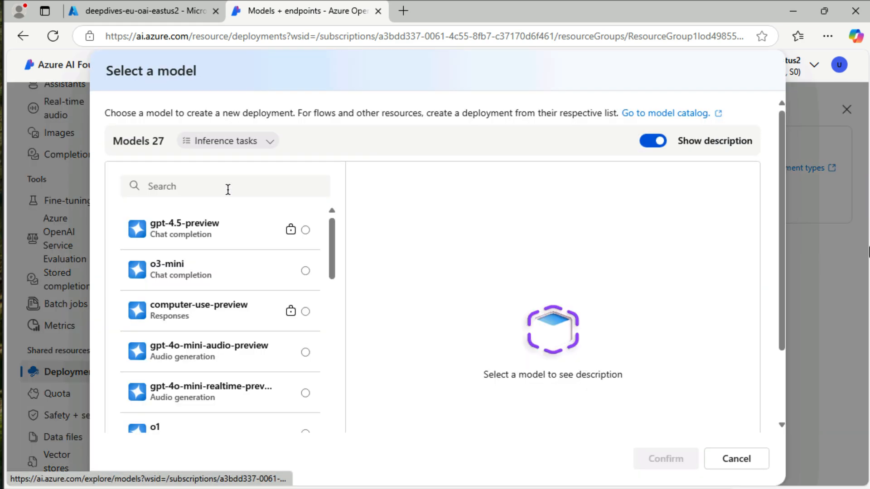
pyautogui.click(228, 190)
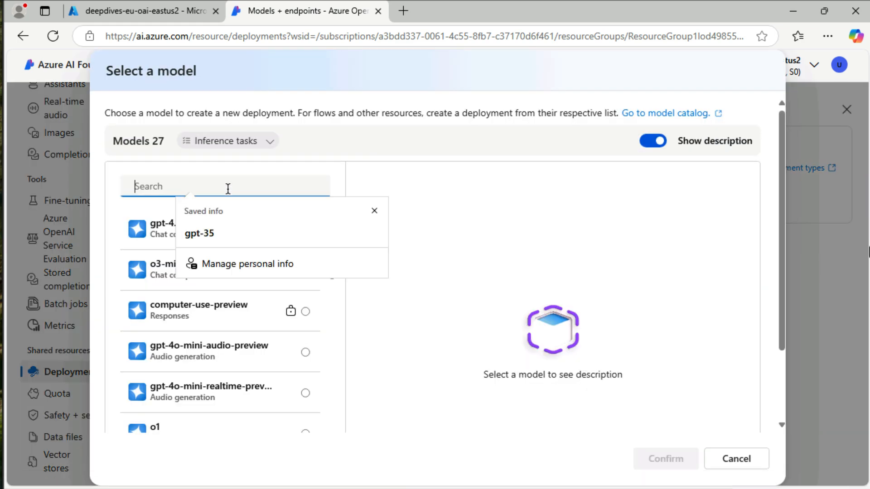
pyautogui.write('ada')
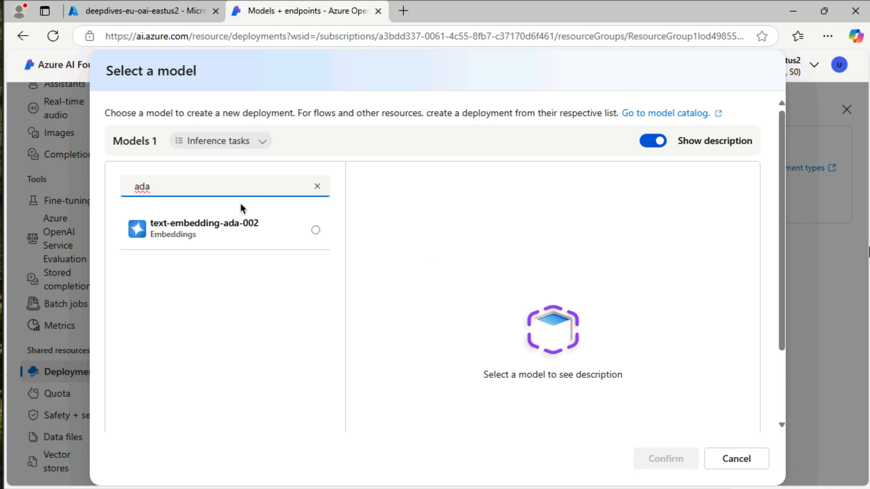
pyautogui.click(242, 230)
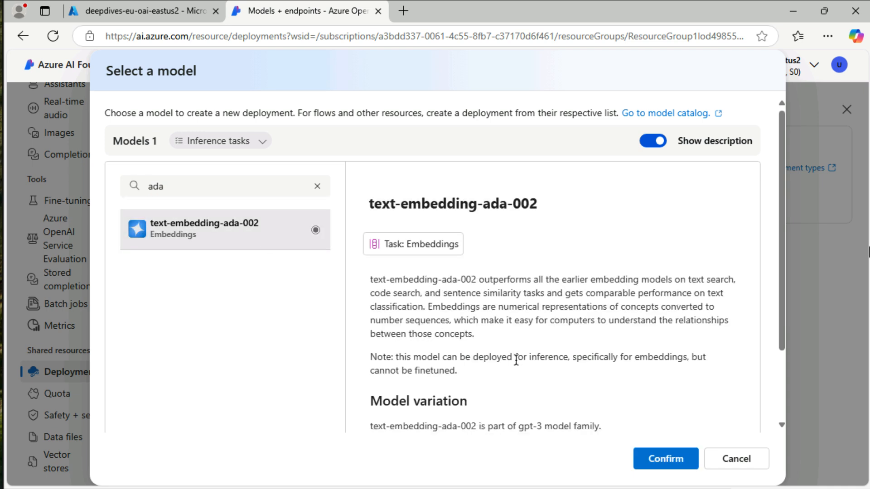
pyautogui.click(677, 460)
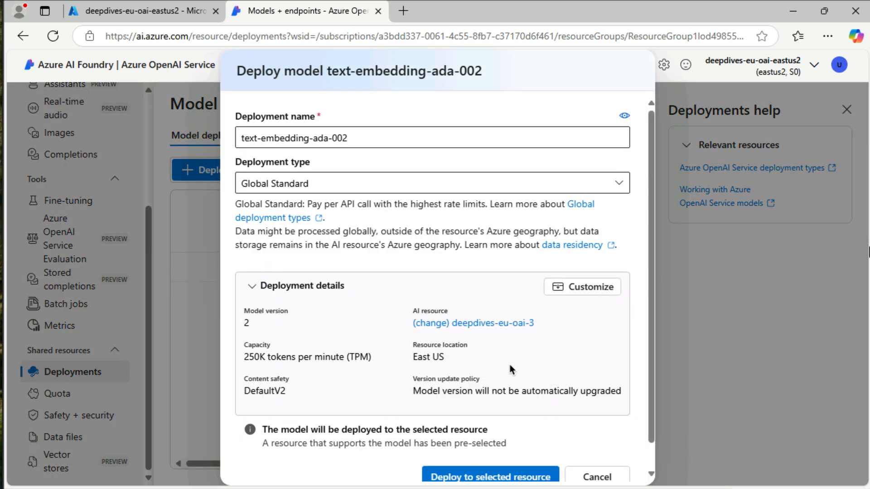
# - Set the deployment type of text-embedding-ada-002 to Standard
pyautogui.scroll(-1, 508, 196)
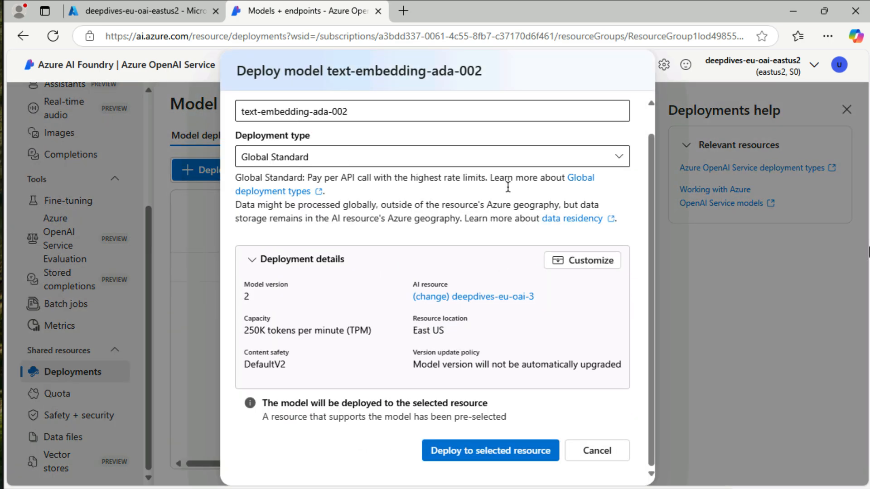
pyautogui.click(508, 159)
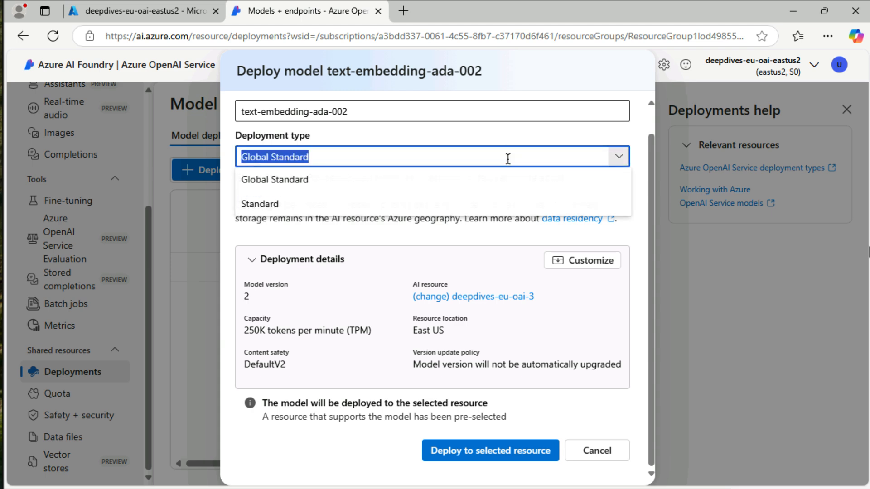
pyautogui.click(501, 205)
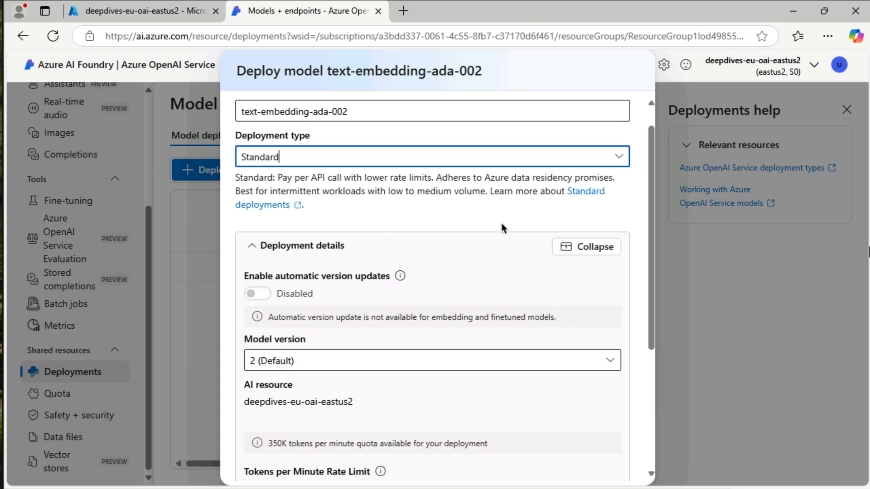
pyautogui.scroll(-2, 502, 296)
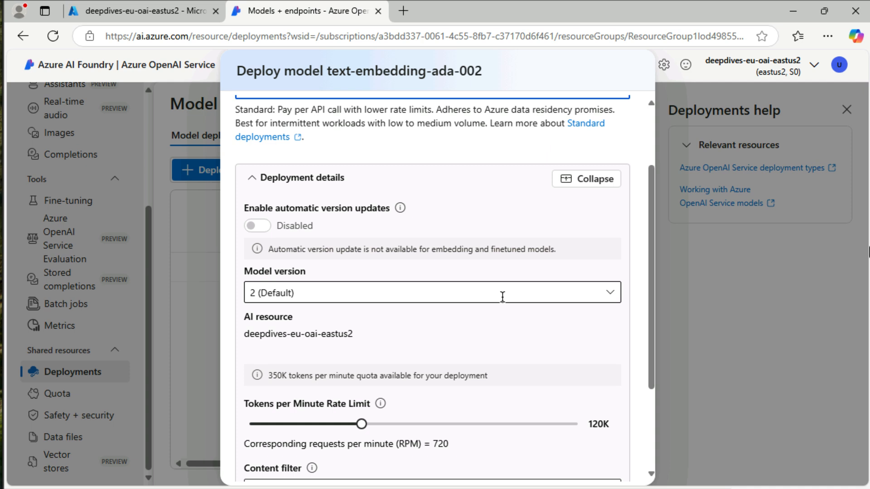
pyautogui.scroll(-3, 507, 347)
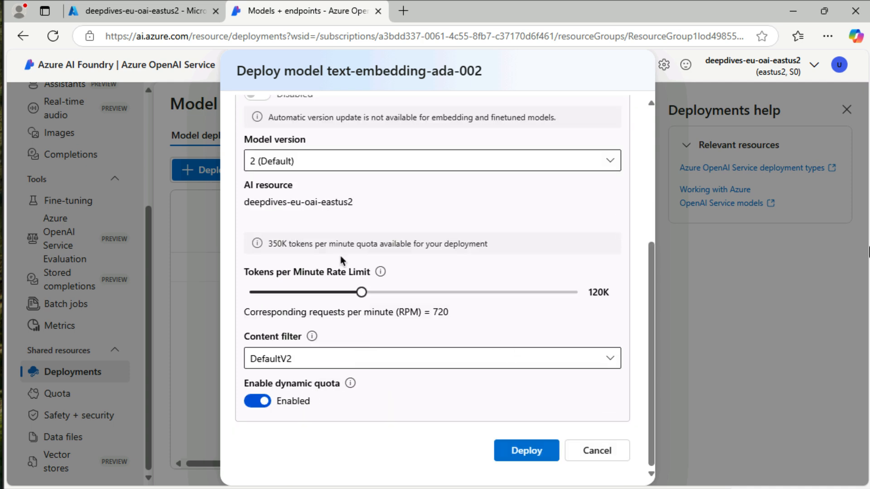
# - Deploy text-embedding-ada-002 with a rate limit of 5K tokens per minute and dynamic quota disabled
pyautogui.moveTo(356, 285); pyautogui.dragTo(253, 293)
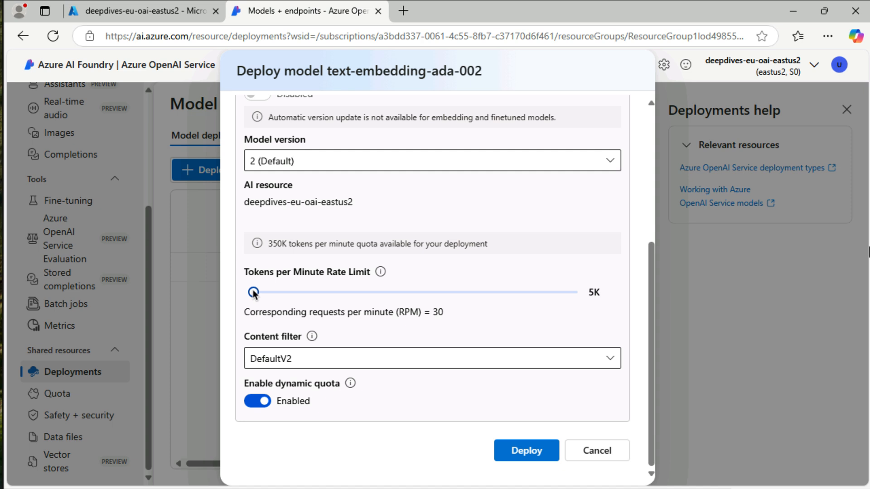
pyautogui.click(259, 402)
pyautogui.click(517, 452)
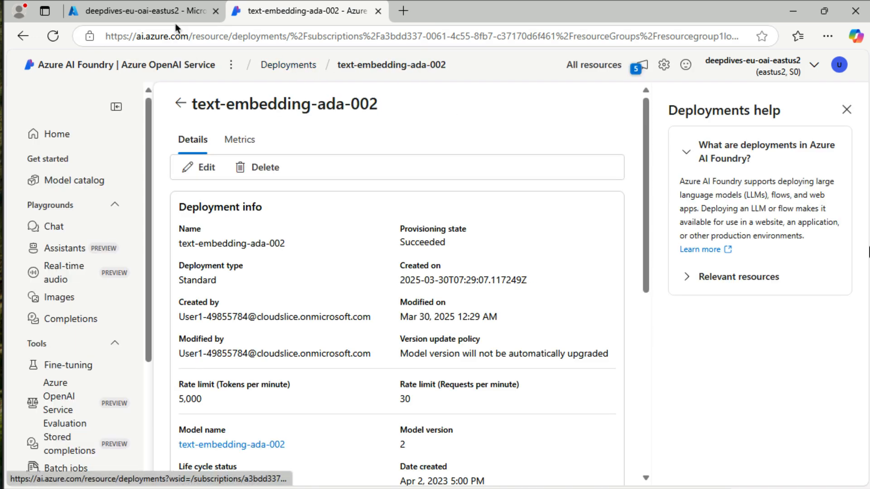
# - Close the Azure AI Foundry page, search the Azure portal for "search" and open the deepdives-eu-aisearch resource
pyautogui.click(377, 12)
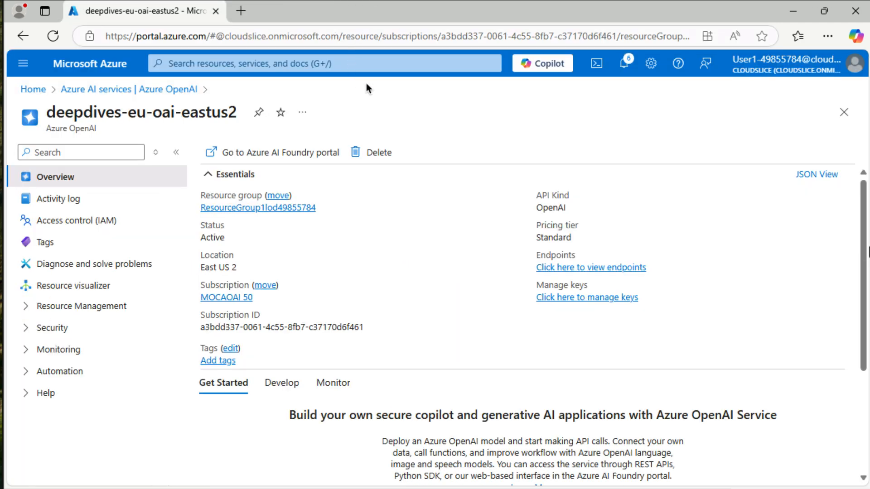
pyautogui.click(371, 64)
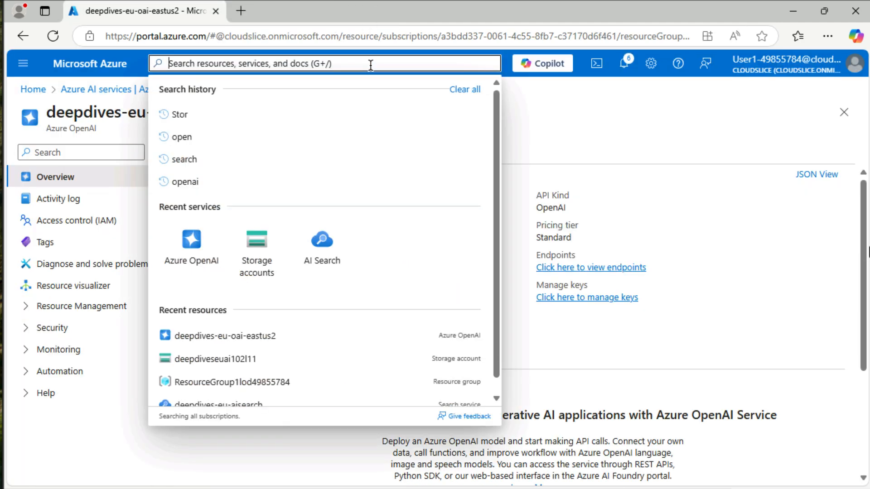
pyautogui.write('se')
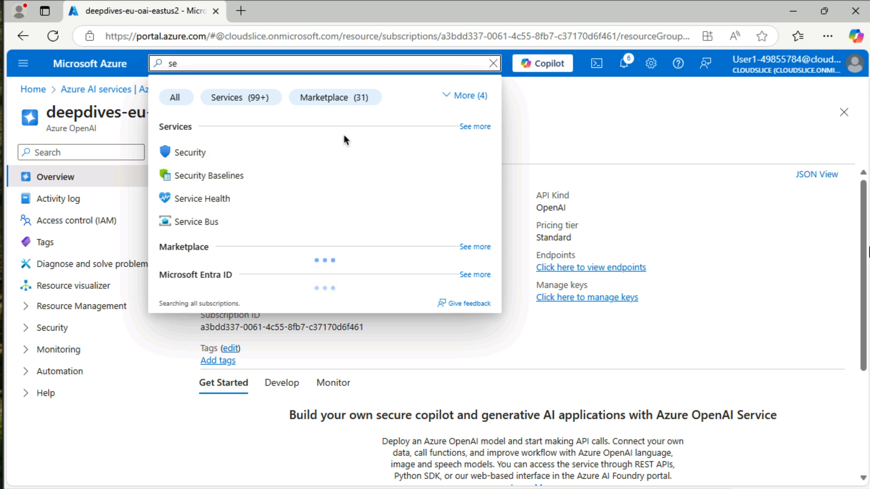
pyautogui.write('ar')
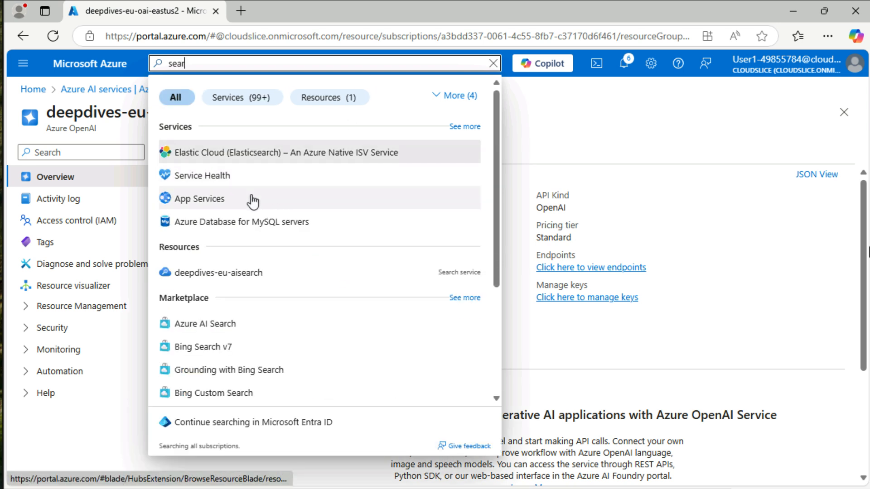
pyautogui.write('ch')
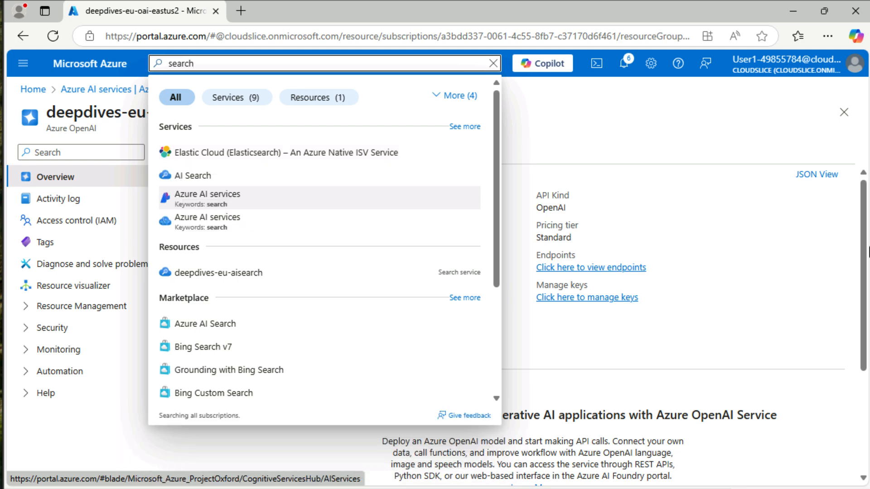
pyautogui.click(252, 275)
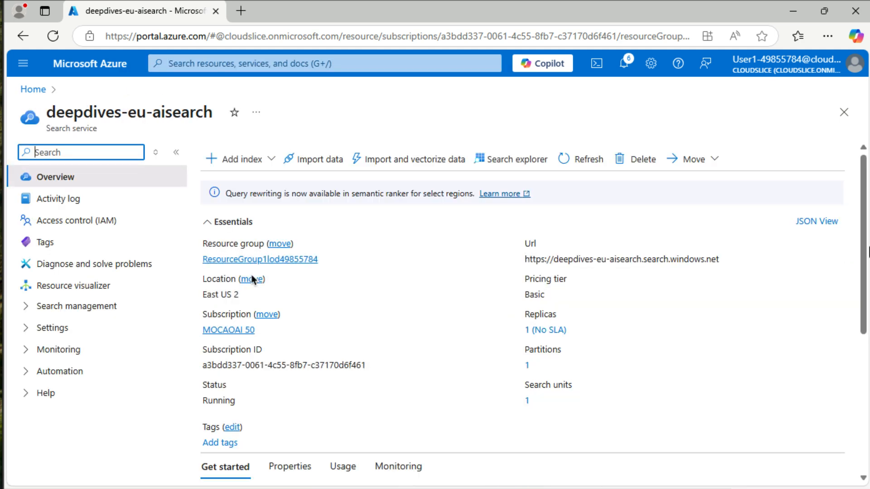
# - Start Import and vectorize data for the search service, choosing Azure Blob Storage as the data source
pyautogui.click(236, 169)
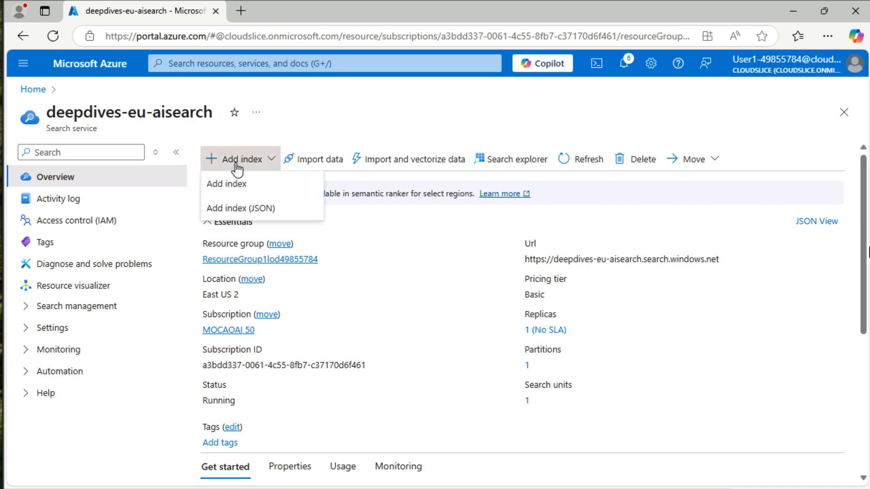
pyautogui.click(405, 163)
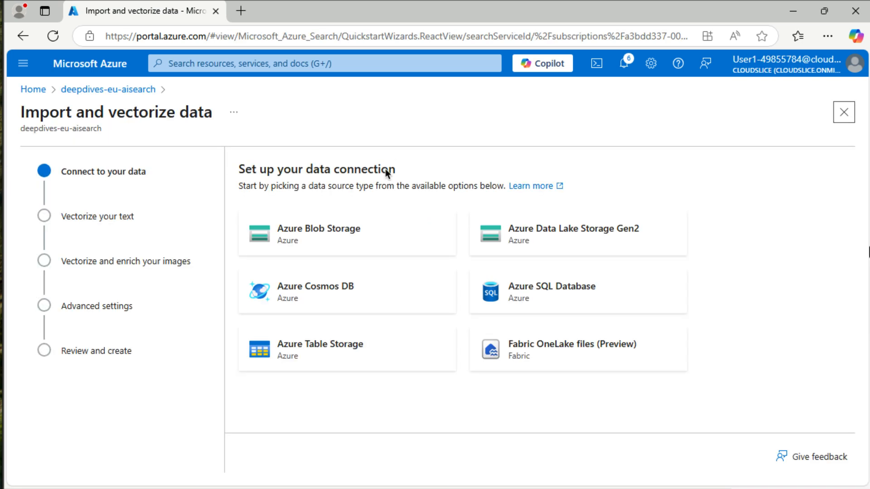
pyautogui.click(346, 251)
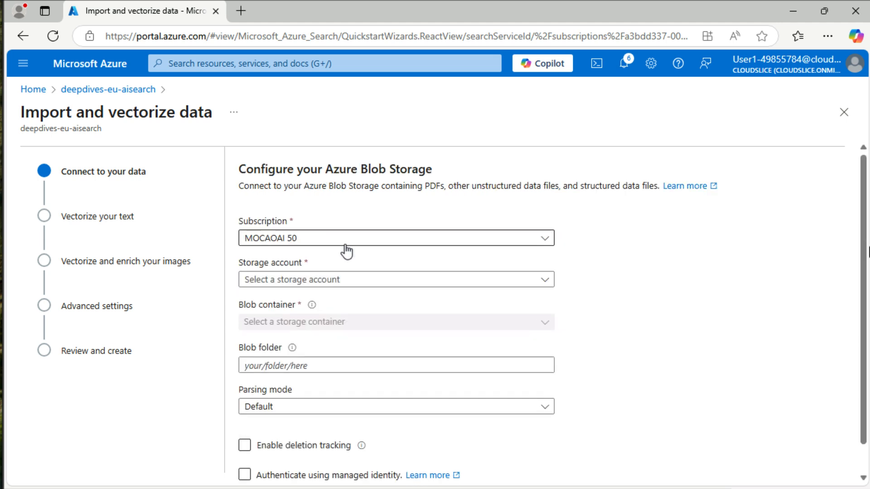
# - Connect the import to storage account deepdiveseuai102l11 and blob container margies-travel, leaving deletion tracking and managed identity authentication off
pyautogui.click(407, 278)
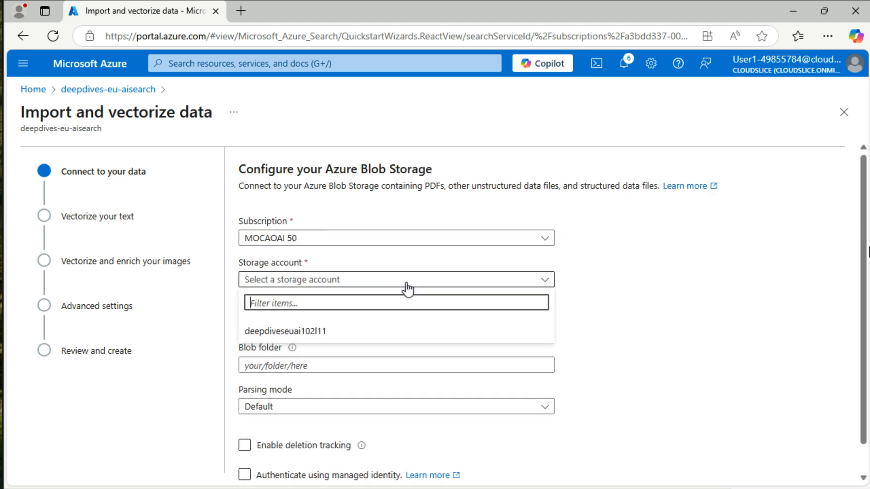
pyautogui.click(378, 331)
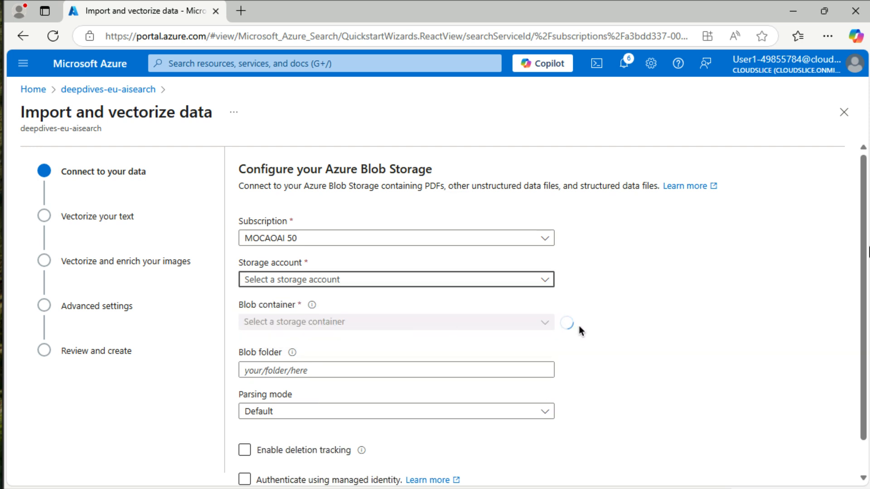
pyautogui.scroll(-1, 609, 333)
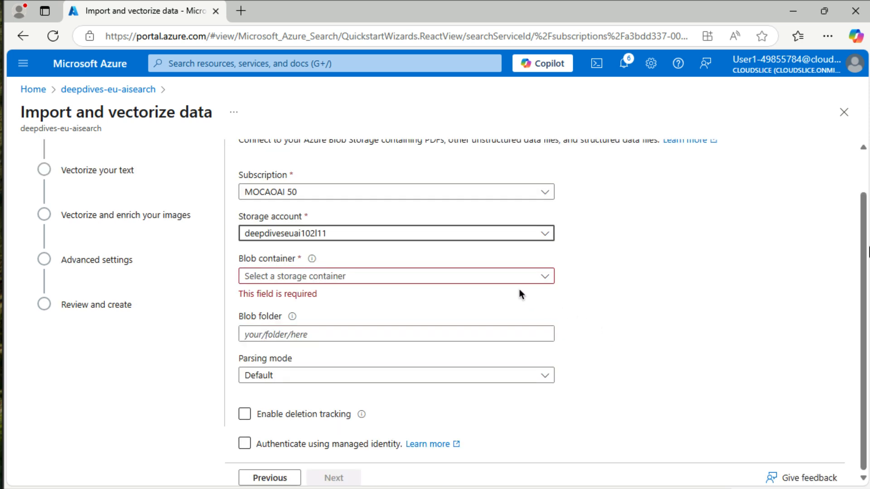
pyautogui.click(495, 277)
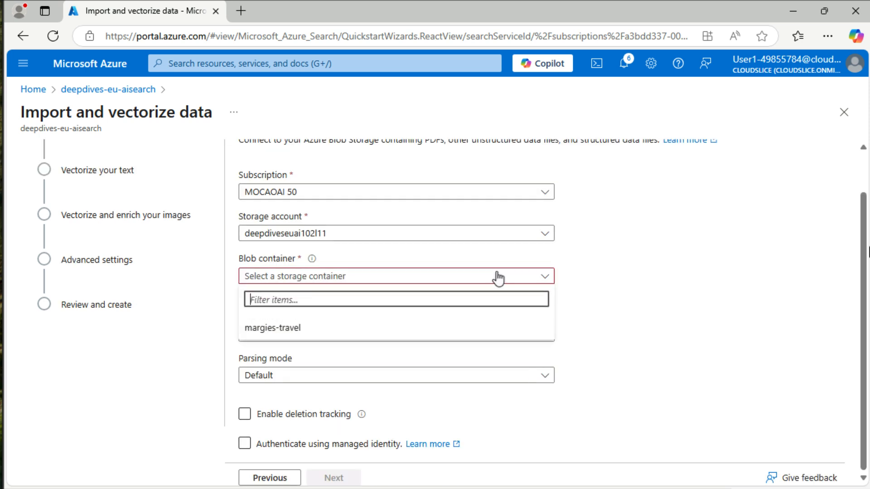
pyautogui.click(406, 329)
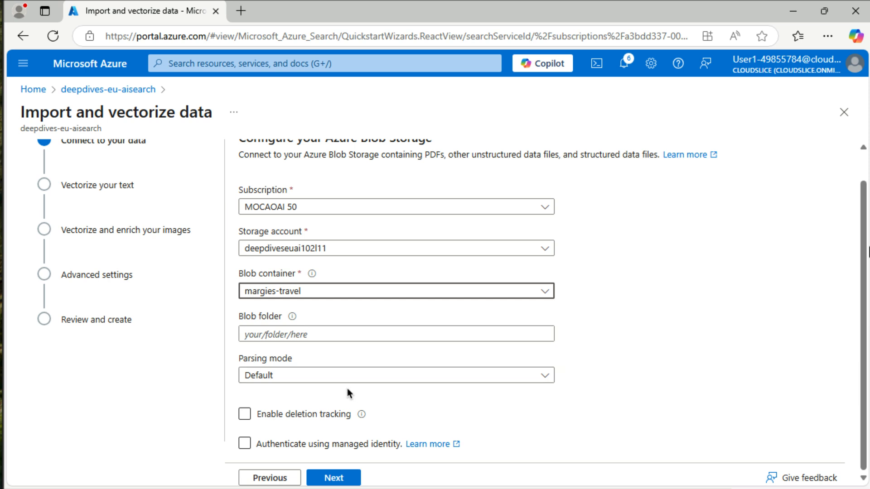
pyautogui.click(282, 406)
pyautogui.click(273, 413)
pyautogui.click(266, 445)
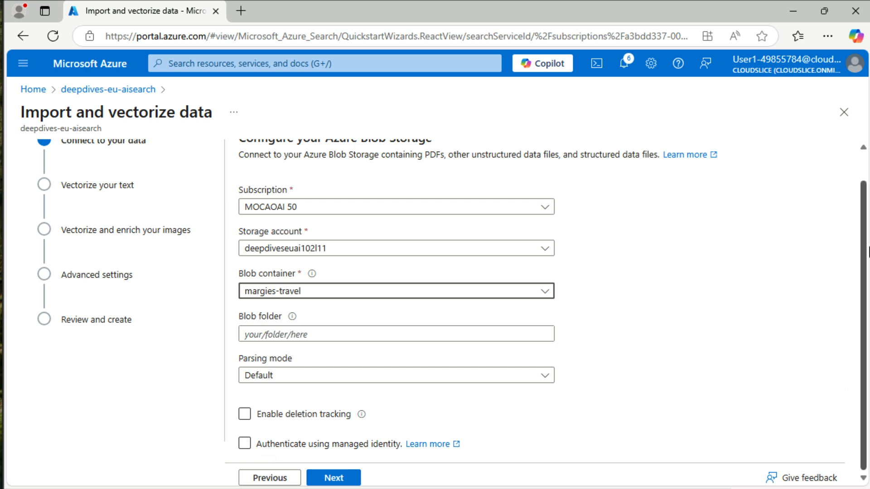
pyautogui.click(323, 479)
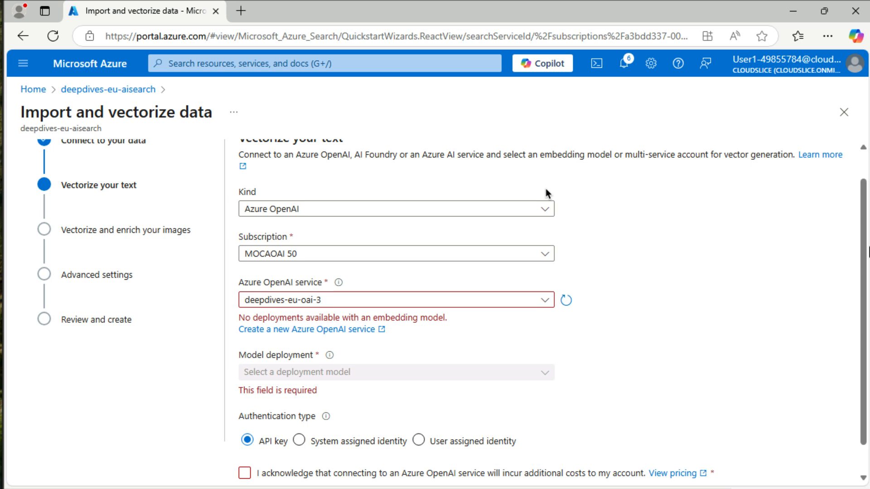
# - Set text vectorization to the deepdives-eu-oai-eastus2 service with the text-embedding-ada-002 deployment, acknowledging the additional costs
pyautogui.click(465, 303)
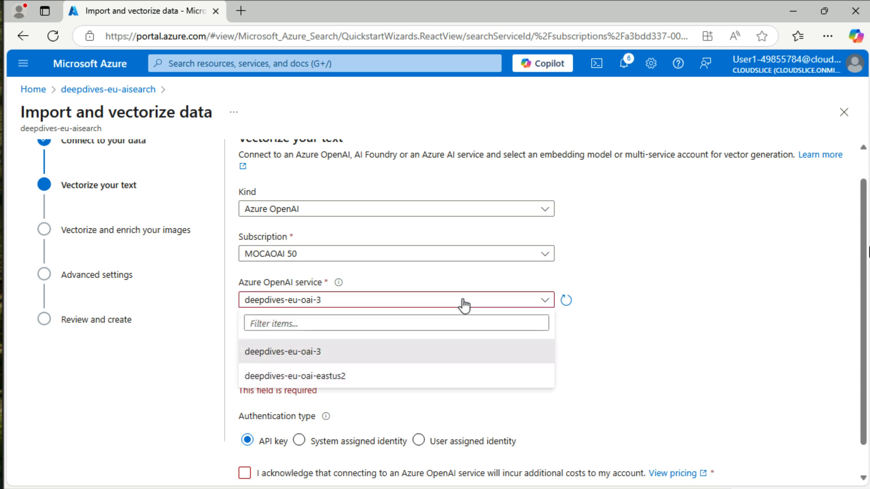
pyautogui.click(394, 377)
pyautogui.scroll(-1, 583, 335)
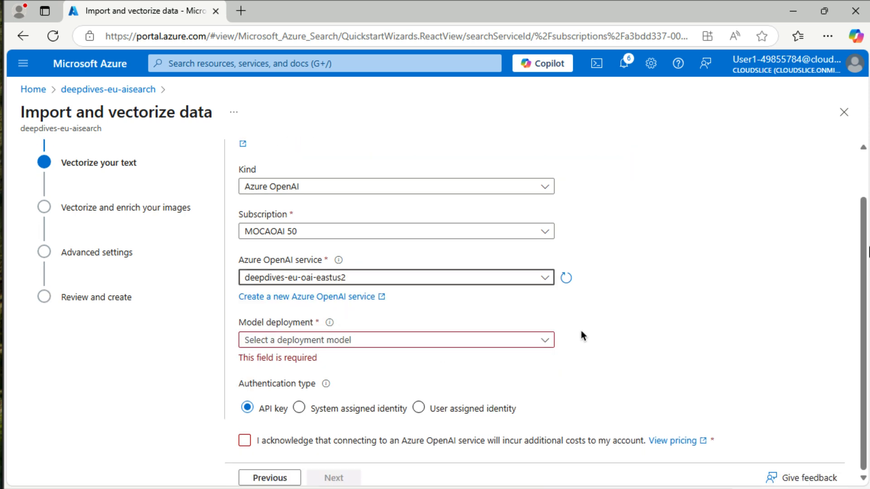
pyautogui.click(463, 345)
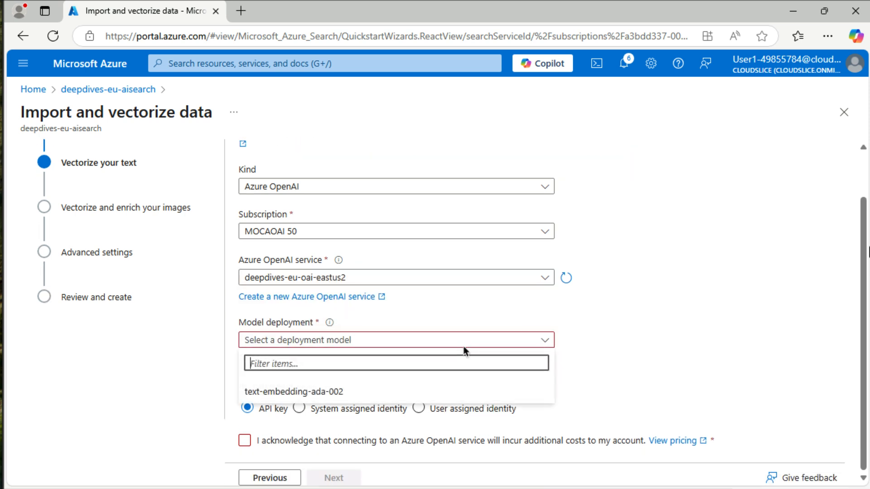
pyautogui.click(400, 393)
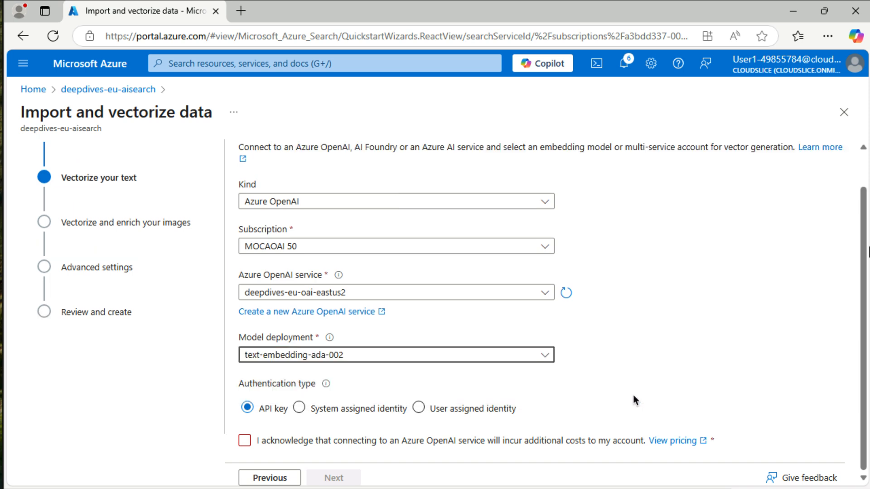
pyautogui.click(245, 441)
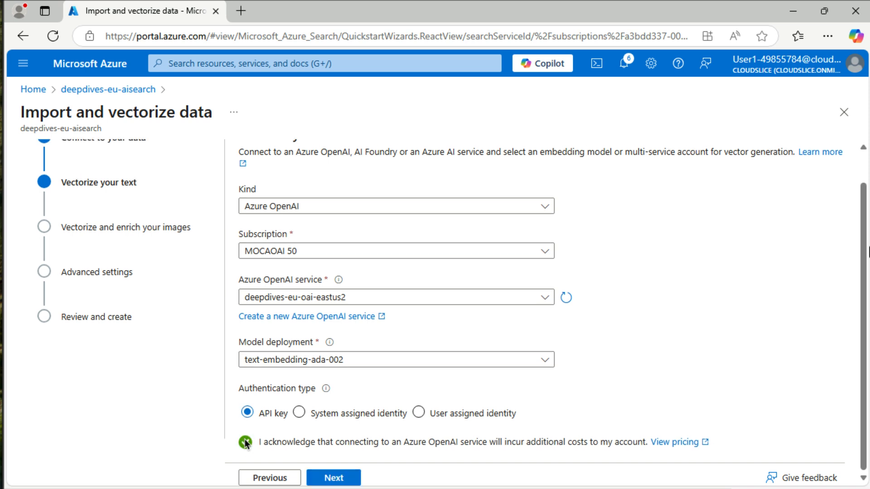
pyautogui.click(335, 477)
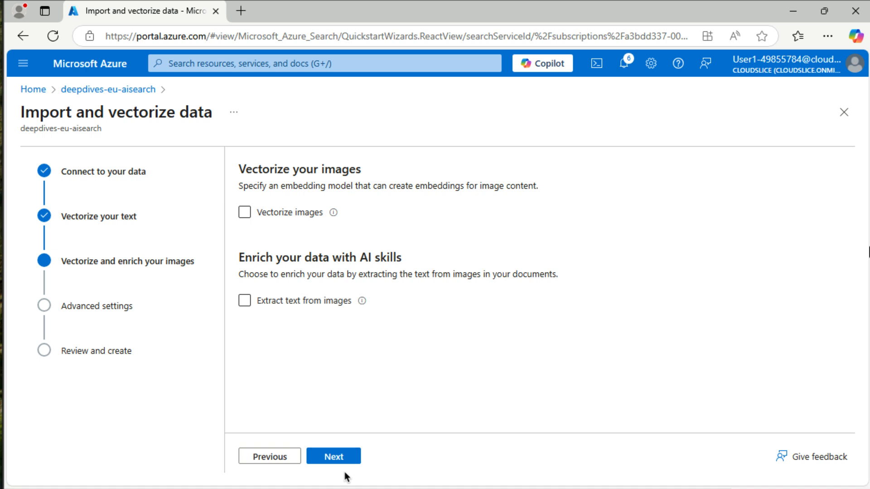
# - Accept the default image and advanced settings, and set the objects name prefix to margies-index
pyautogui.click(336, 457)
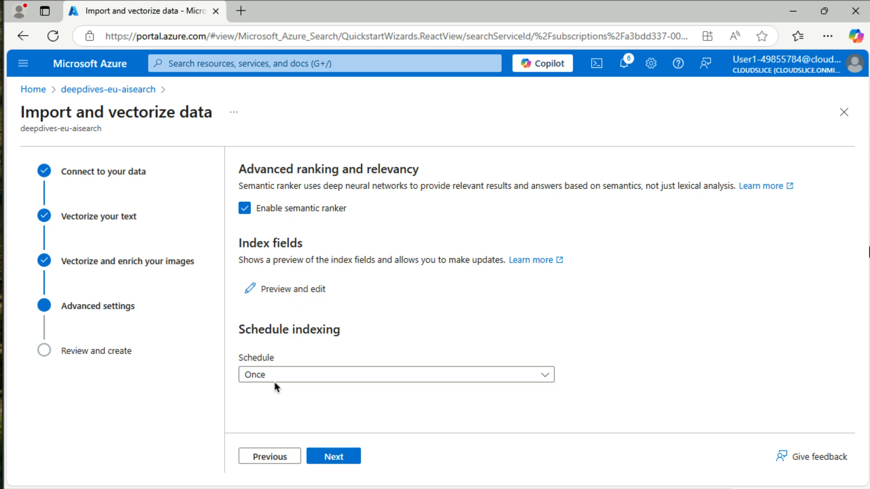
pyautogui.click(350, 462)
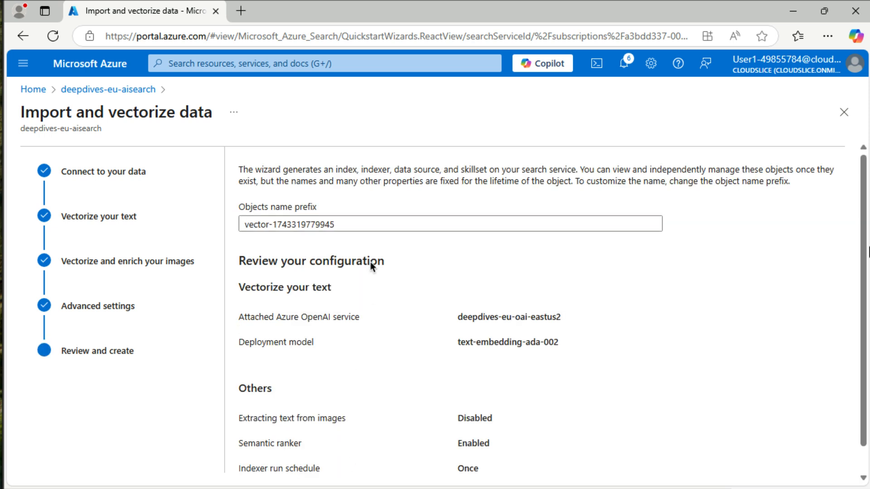
pyautogui.click(360, 223)
pyautogui.hotkey('ctrl', 'a')
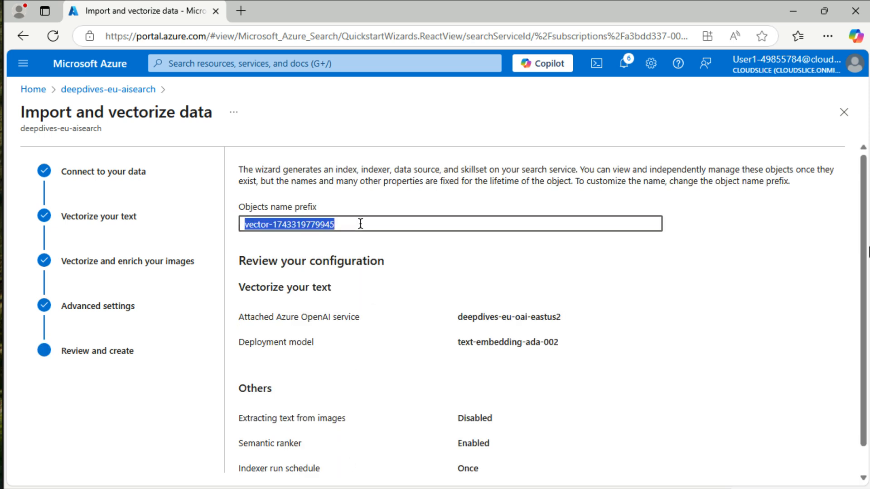
pyautogui.write('margies/')
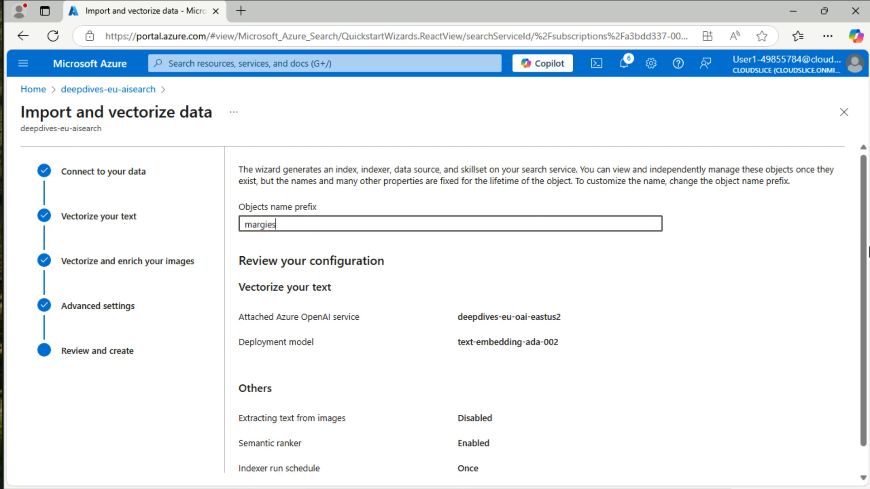
pyautogui.press('BackSpace')
pyautogui.write('0i')
pyautogui.press('BackSpace')
pyautogui.press('BackSpace')
pyautogui.write('-index')
# - Create the index objects from the reviewed configuration and return to the search service overview
pyautogui.scroll(-1, 567, 316)
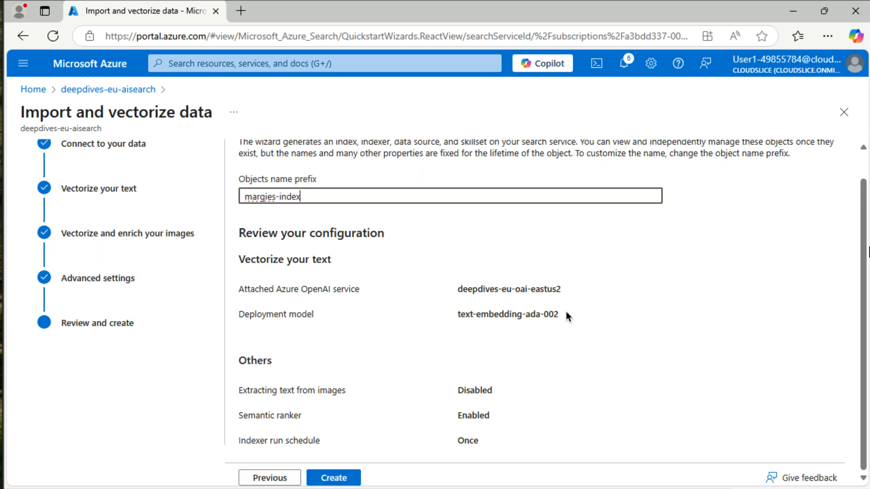
pyautogui.click(346, 476)
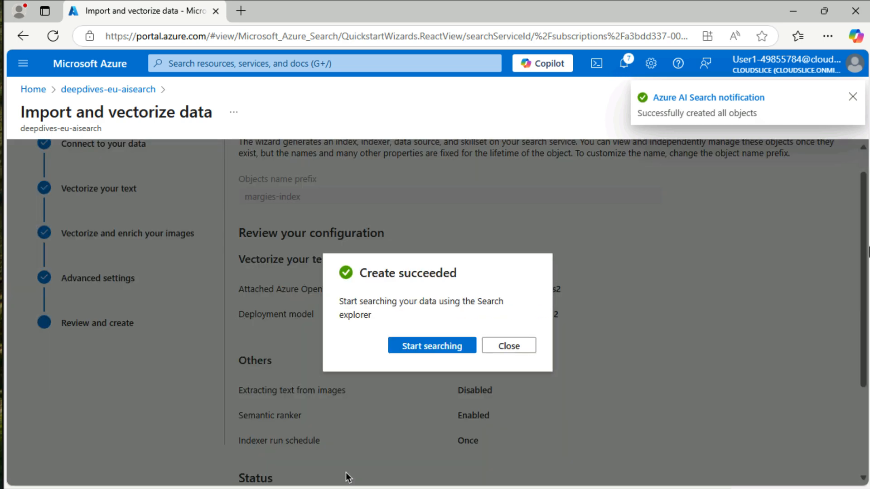
pyautogui.click(508, 345)
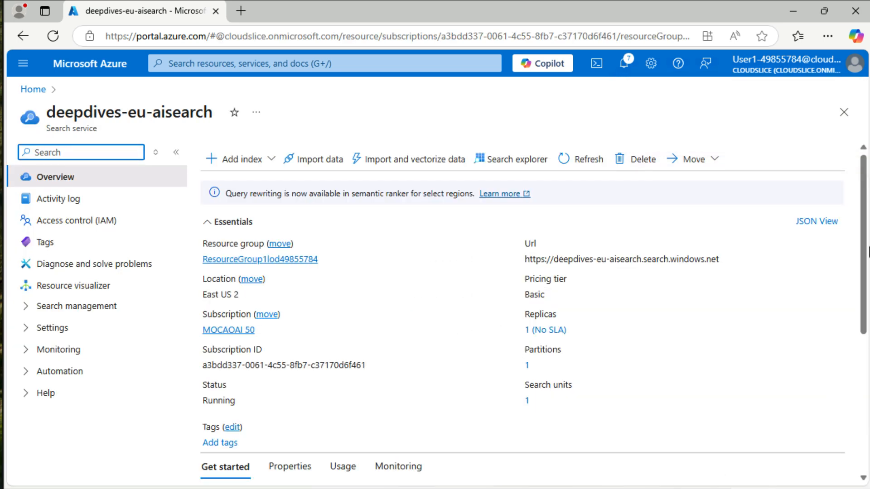
# - Switch to Visual Studio Code, dismiss the missing assets notification, and open an integrated terminal in the 02-use-own-data CSharp folder
pyautogui.hotkey('alt', 'Tab')
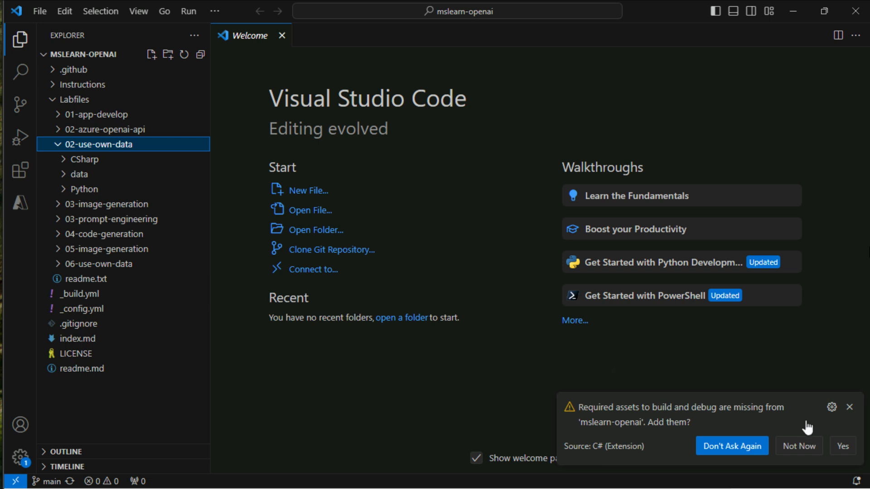
pyautogui.click(849, 406)
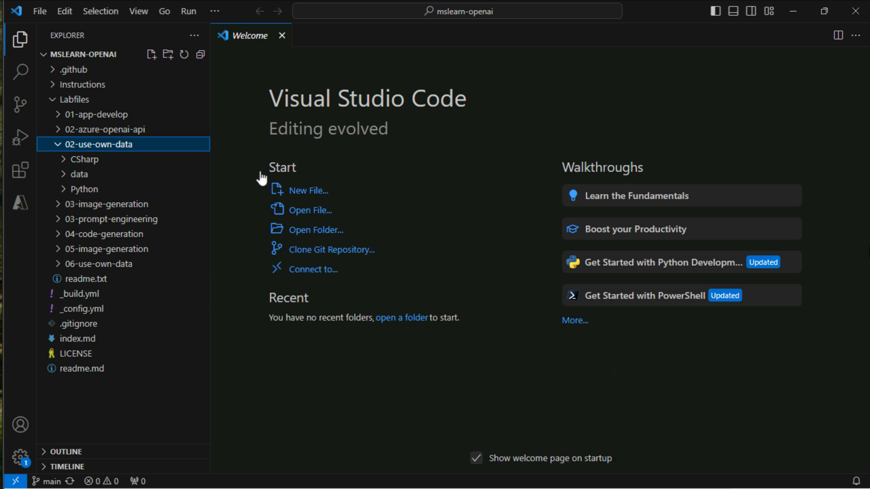
pyautogui.click(86, 160)
pyautogui.rightClick(85, 159)
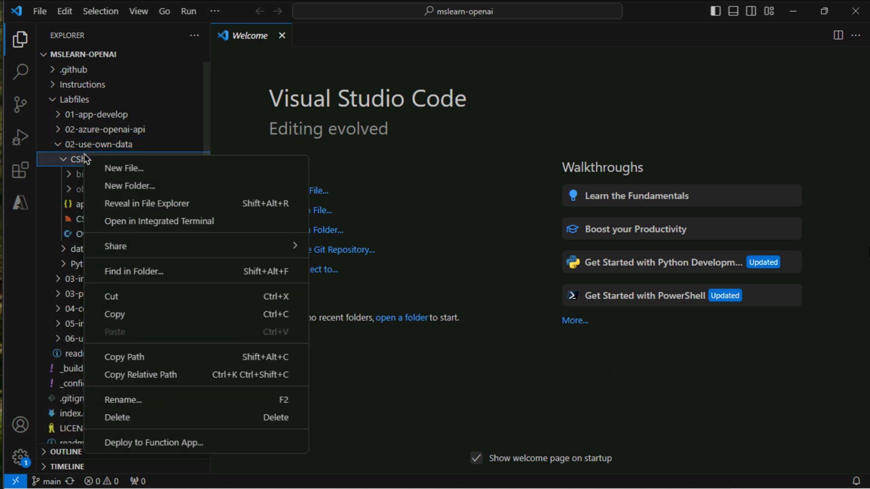
pyautogui.click(188, 222)
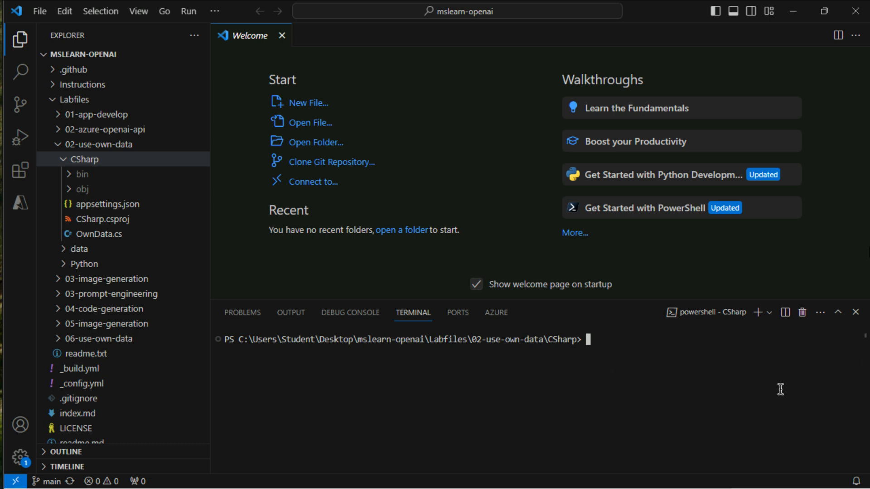
# - Add the Azure.AI.OpenAI package, version 1.0.0-beta.17, to the CSharp project with the dotnet CLI
pyautogui.write('dotnet add package ')
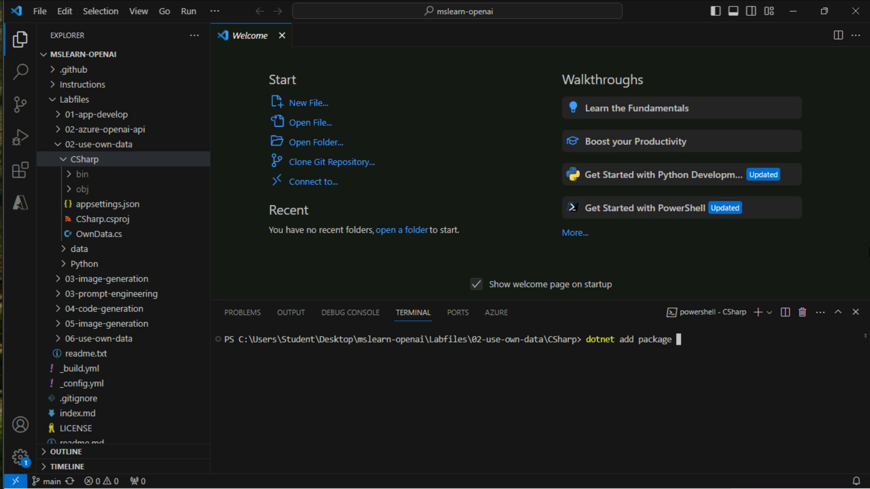
pyautogui.write('Azure.AI.OpenAI ')
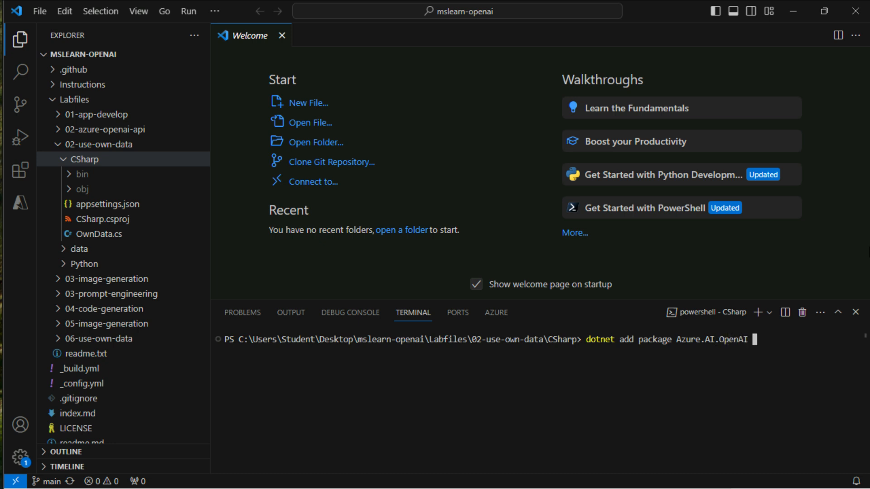
pyautogui.write('-v 1.0.0-beta.17')
pyautogui.press('Return')
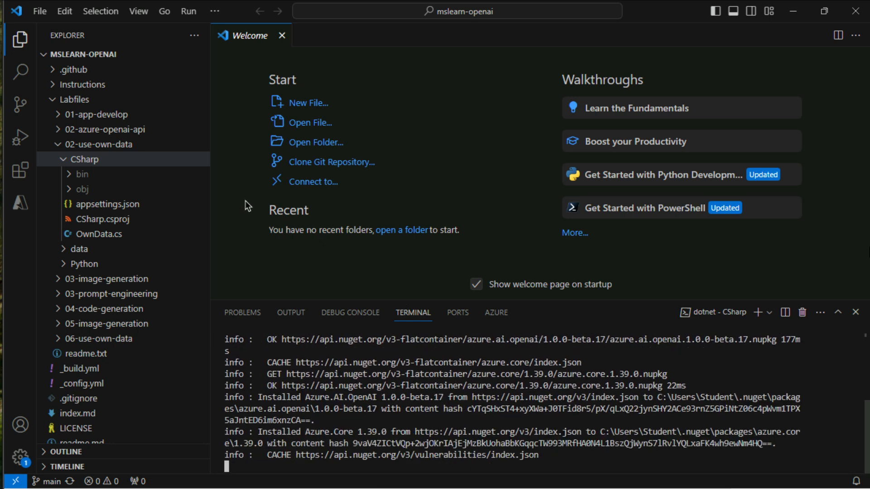
# - Open the appsettings.json file of the 02-use-own-data CSharp project for editing
pyautogui.click(130, 206)
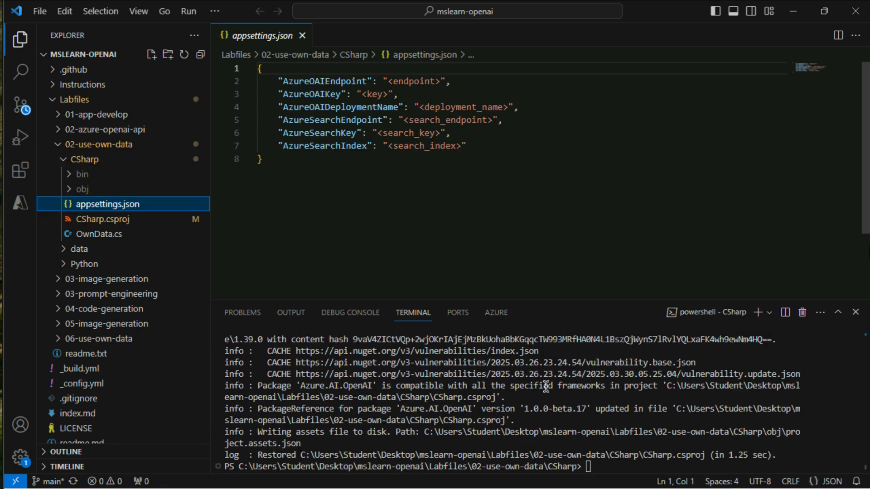
pyautogui.moveTo(588, 488)
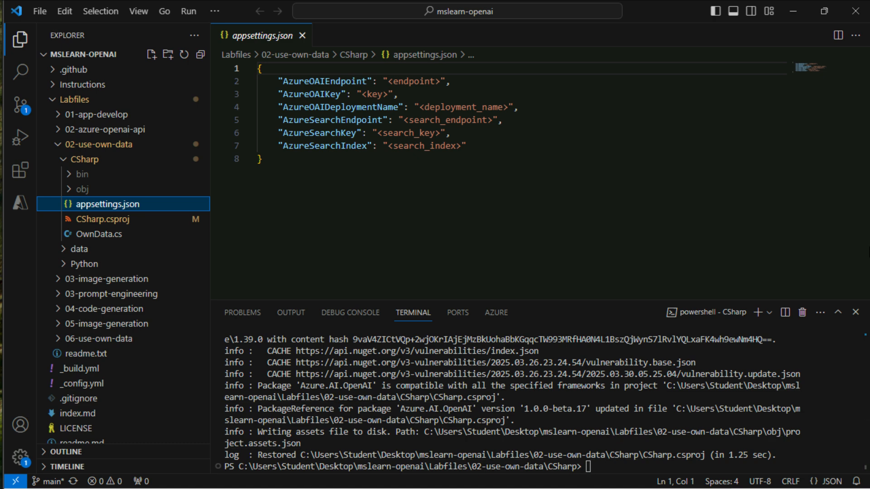
pyautogui.hotkey('alt', 'Tab')
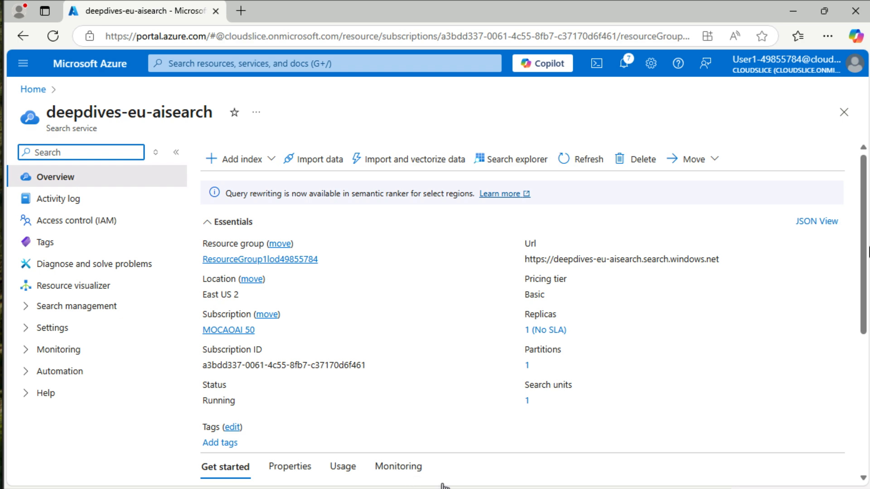
pyautogui.hotkey('alt', 'Tab')
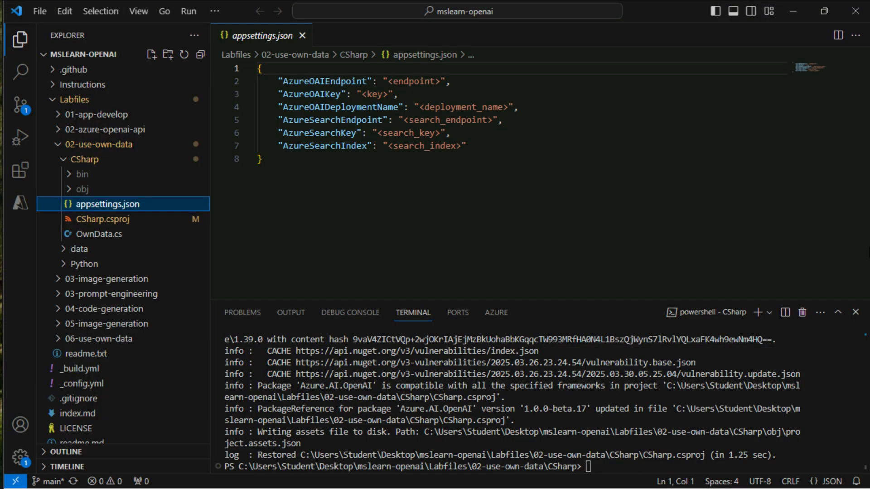
# - Copy the margies-index name from the search service's index list in the Azure portal into AzureSearchIndex in appsettings.json in Visual Studio Code
pyautogui.hotkey('alt', 'Tab')
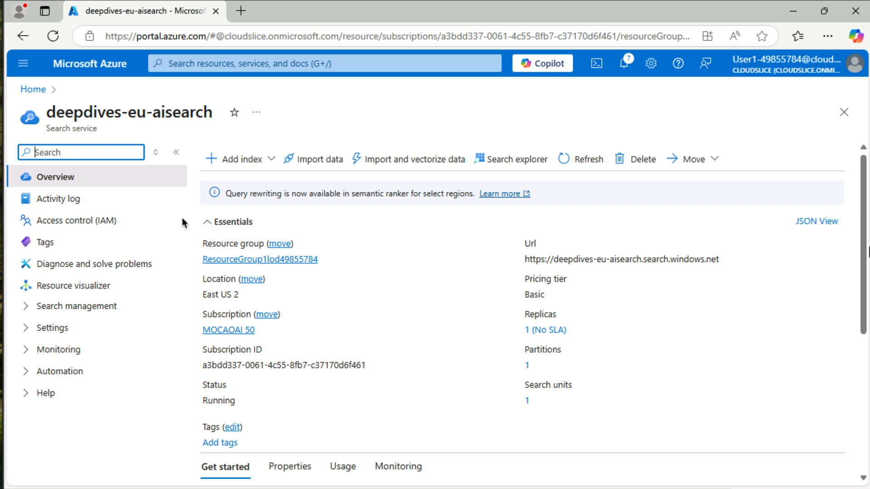
pyautogui.click(97, 311)
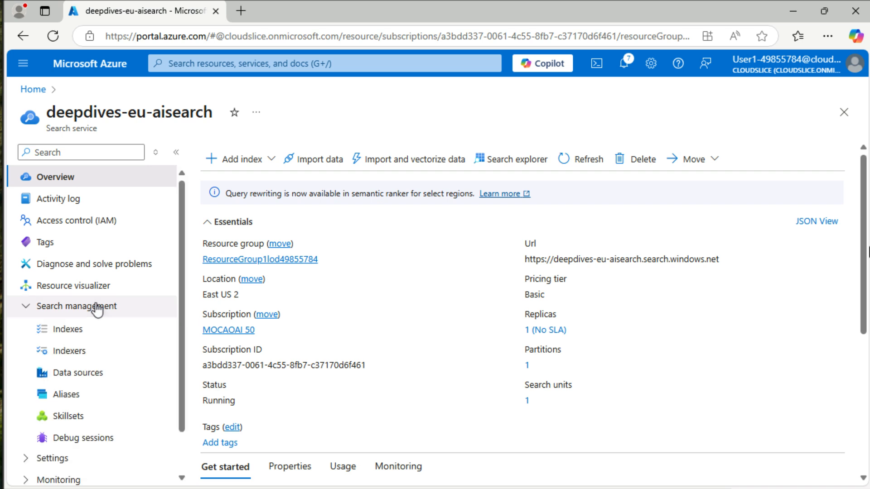
pyautogui.click(92, 329)
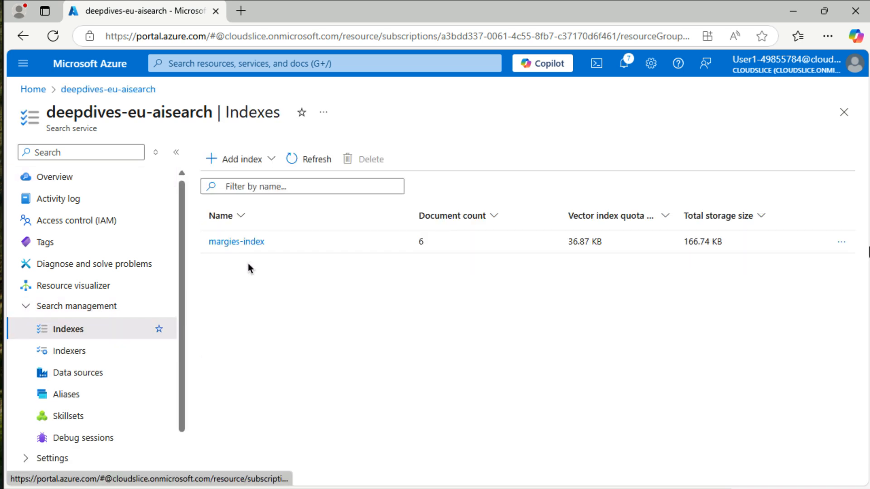
pyautogui.moveTo(288, 243); pyautogui.dragTo(209, 243)
pyautogui.hotkey('ctrl', 'c')
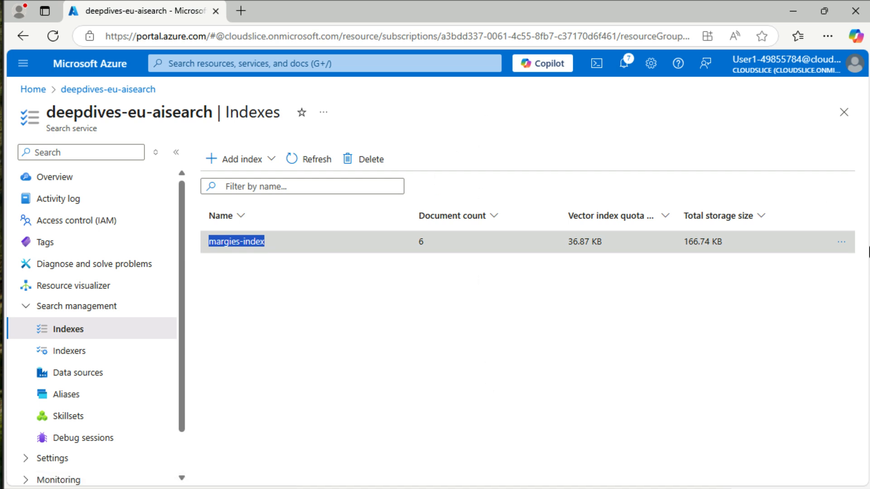
pyautogui.click(589, 437)
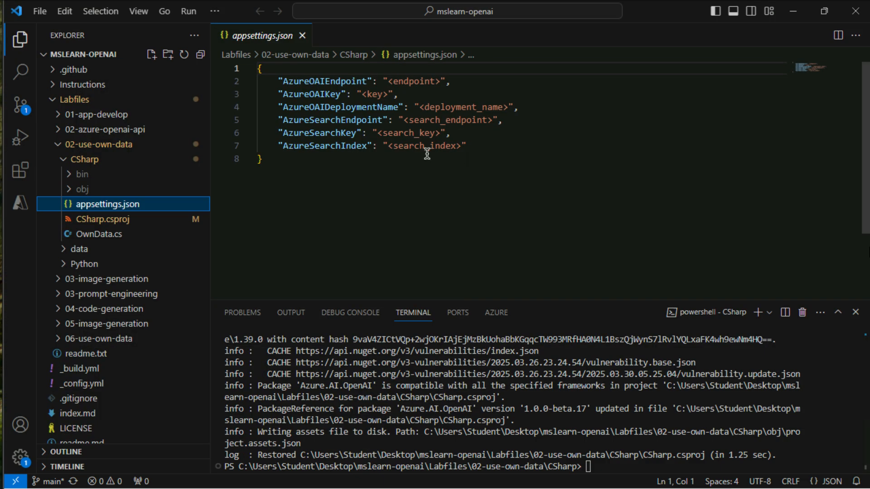
pyautogui.moveTo(388, 145); pyautogui.dragTo(461, 146)
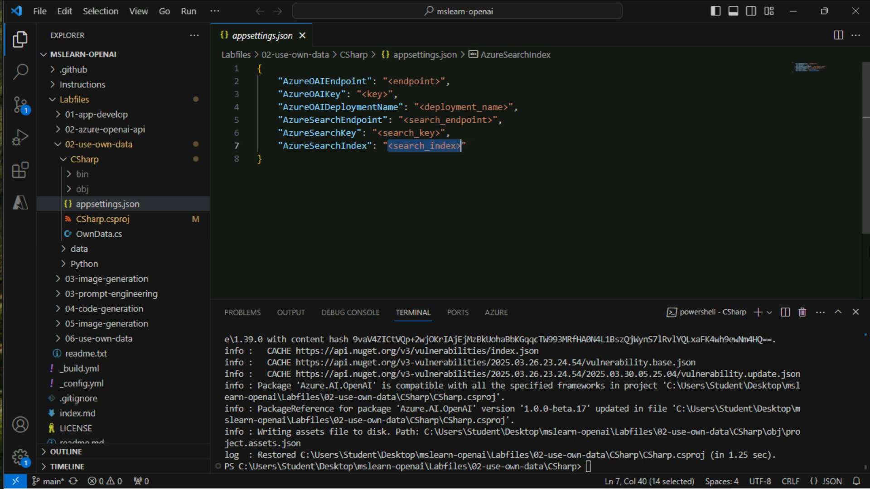
pyautogui.hotkey('ctrl', 'v')
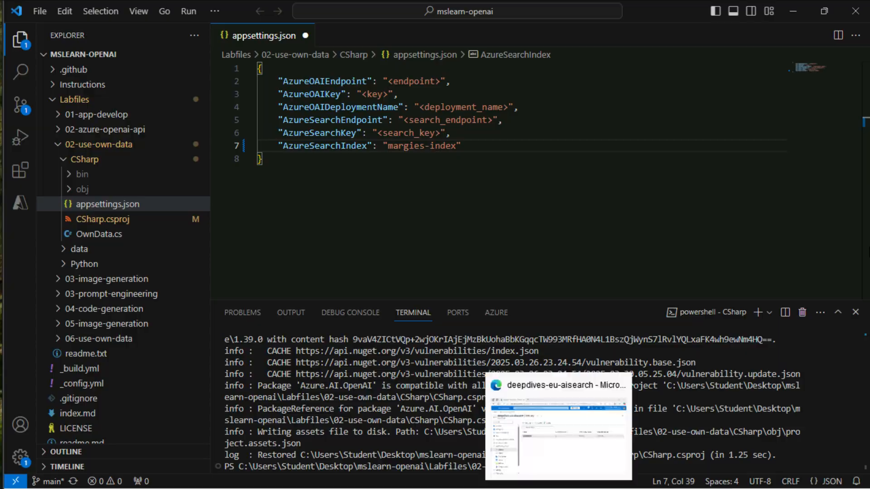
# - Copy the search service's primary admin key from the Azure portal and paste it as the AzureSearchKey value in appsettings.json
pyautogui.click(559, 488)
pyautogui.scroll(-1, 138, 340)
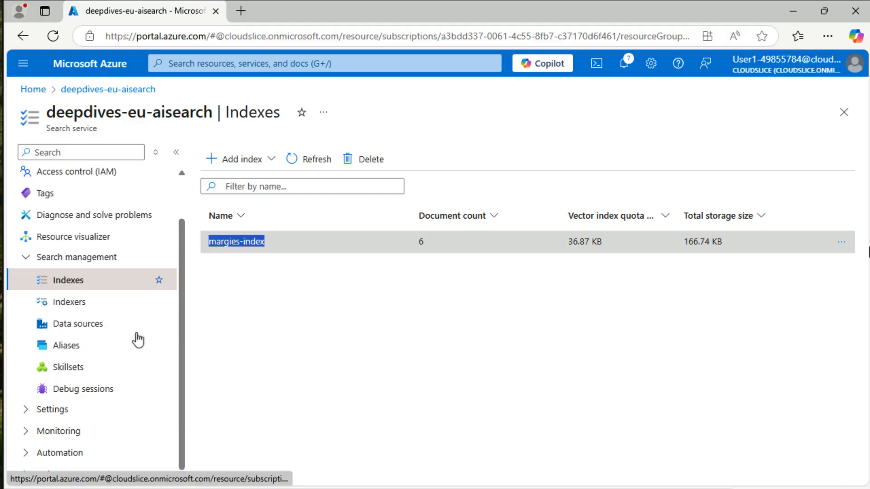
pyautogui.click(104, 414)
pyautogui.click(102, 477)
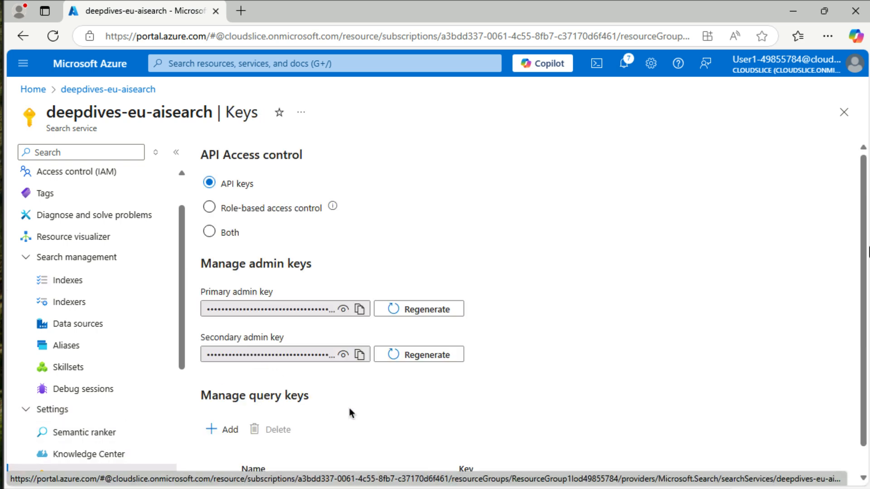
pyautogui.scroll(-1, 367, 389)
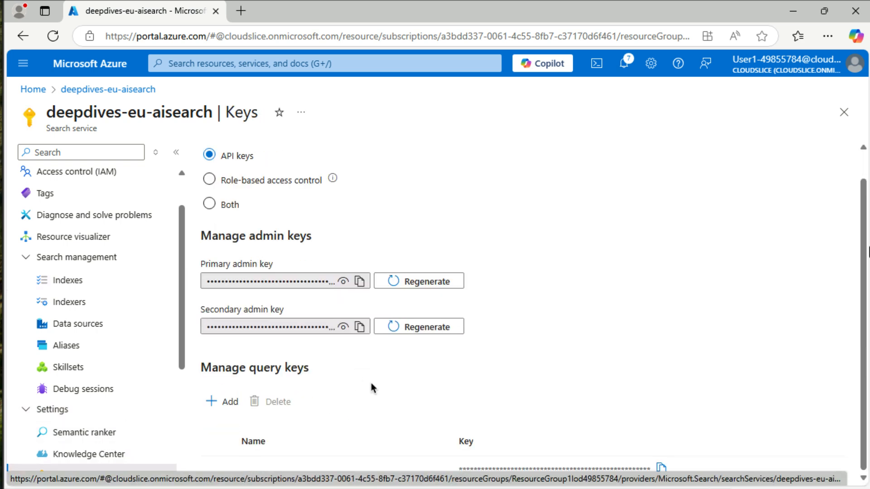
pyautogui.click(360, 282)
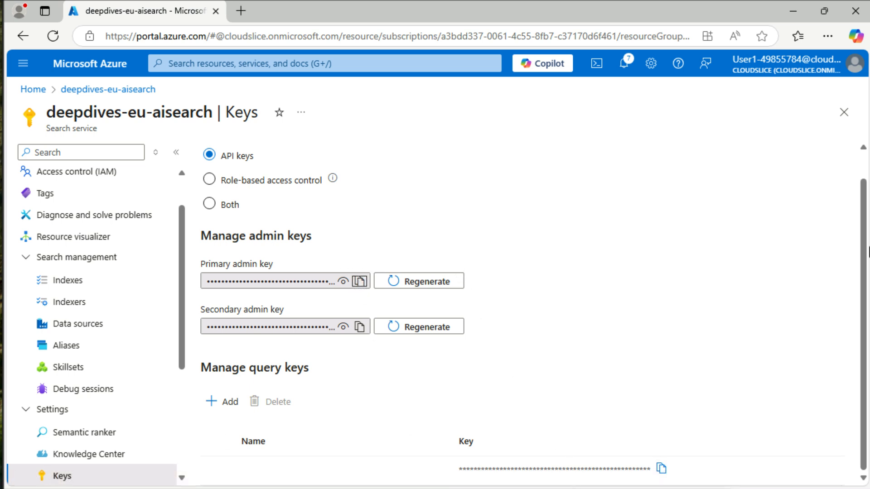
pyautogui.hotkey('alt', 'Tab')
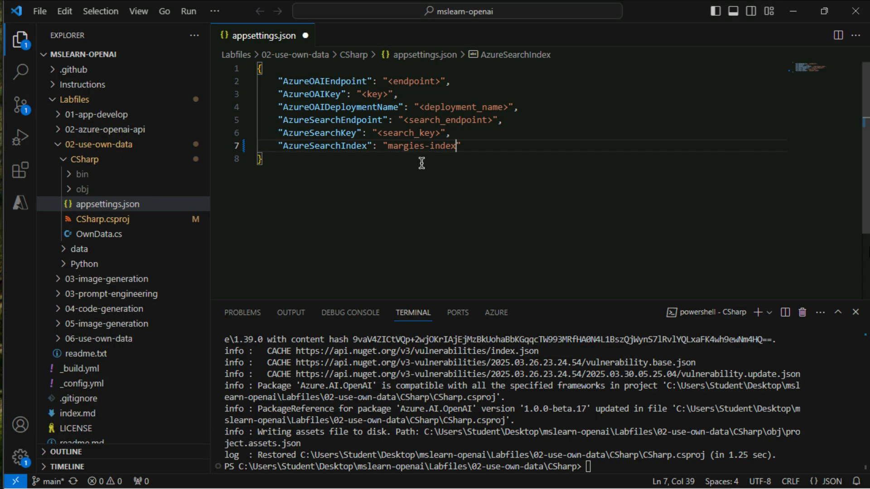
pyautogui.moveTo(377, 133); pyautogui.dragTo(438, 135)
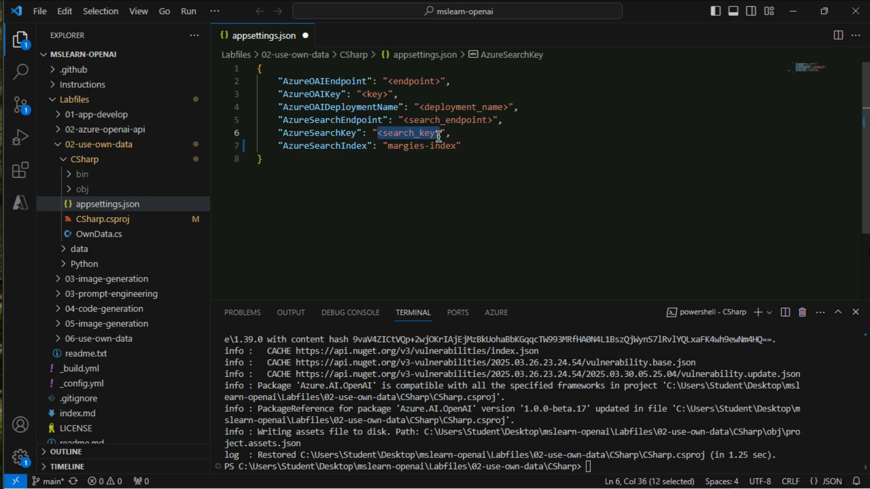
pyautogui.hotkey('ctrl', 'v')
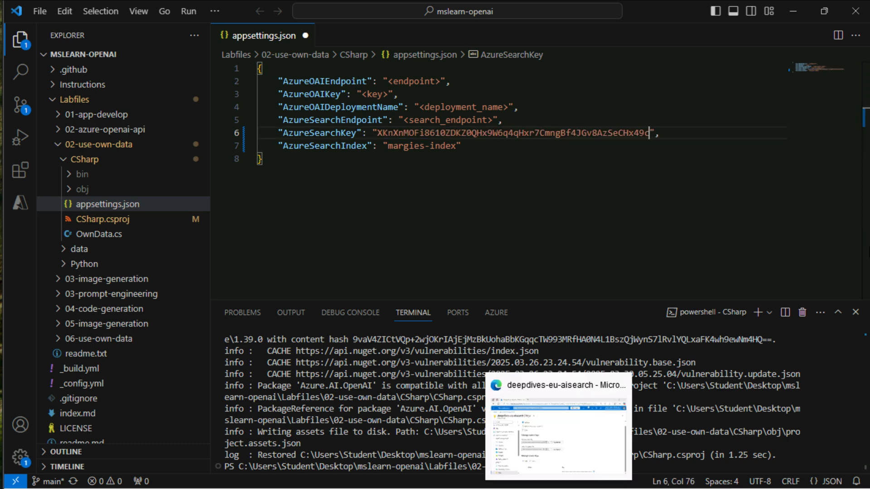
pyautogui.click(607, 488)
pyautogui.scroll(1, 338, 383)
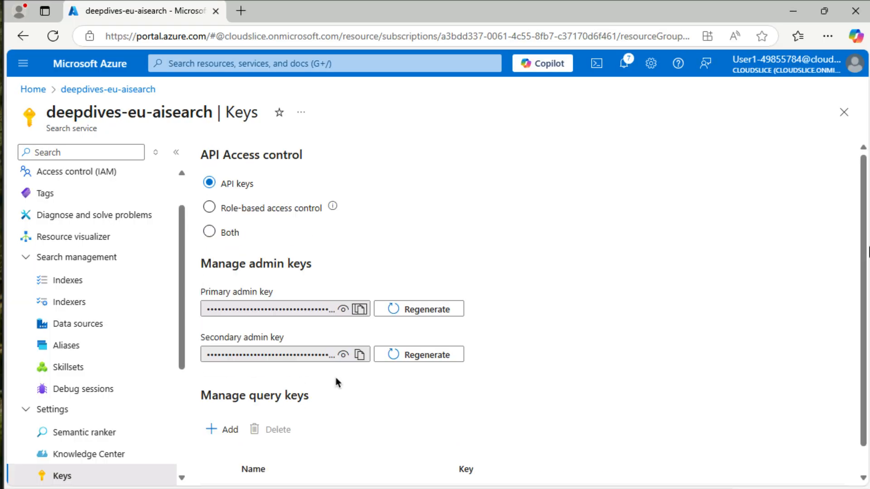
pyautogui.scroll(2, 88, 223)
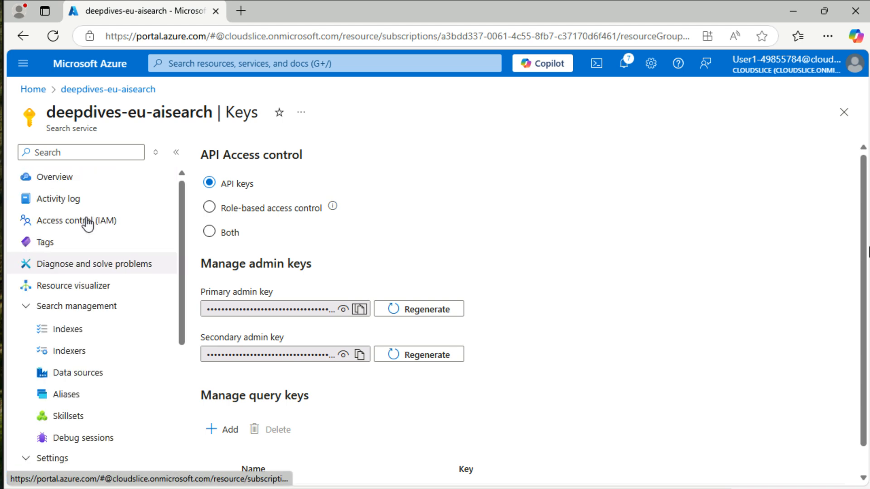
pyautogui.click(70, 184)
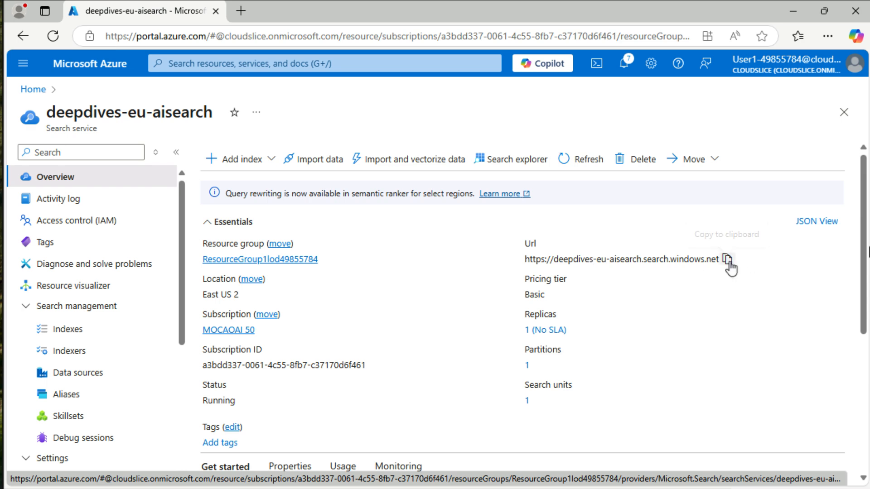
pyautogui.click(729, 262)
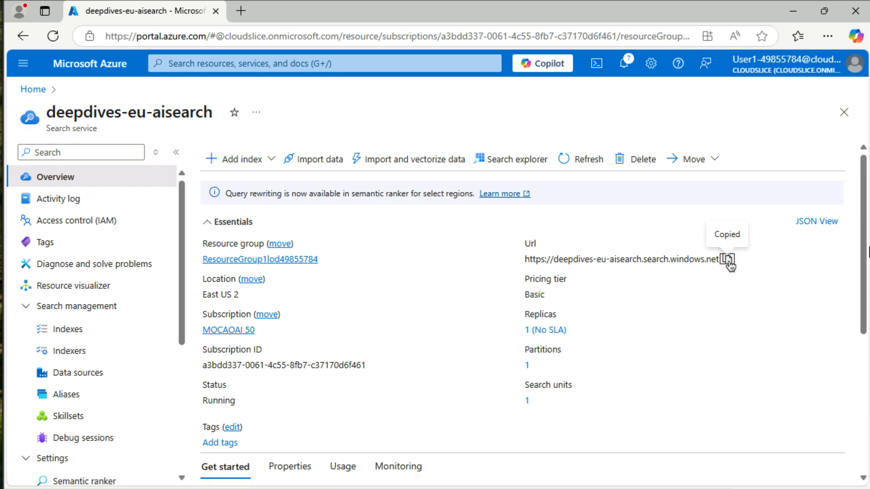
pyautogui.hotkey('alt', 'Tab')
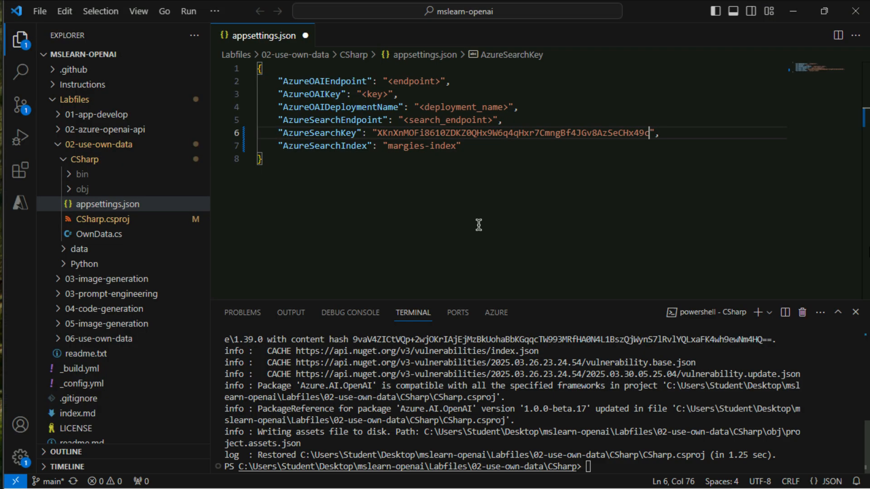
pyautogui.moveTo(402, 121); pyautogui.dragTo(494, 123)
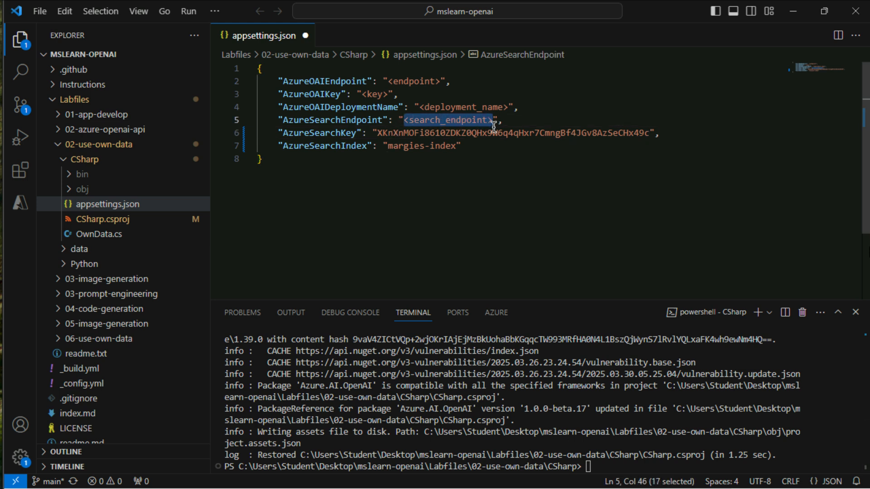
pyautogui.hotkey('ctrl', 'v')
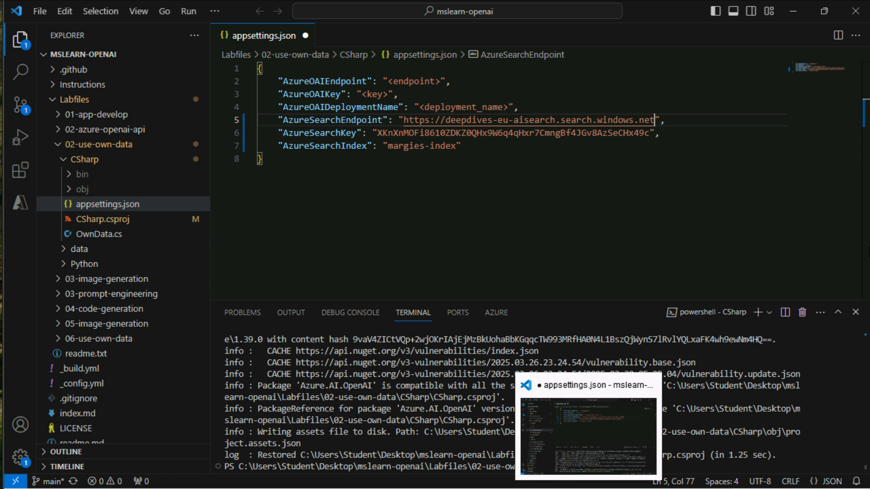
# - Replace the AzureOAIDeploymentName placeholder in appsettings.json with gpt-35-turbo-16k
pyautogui.moveTo(558, 488)
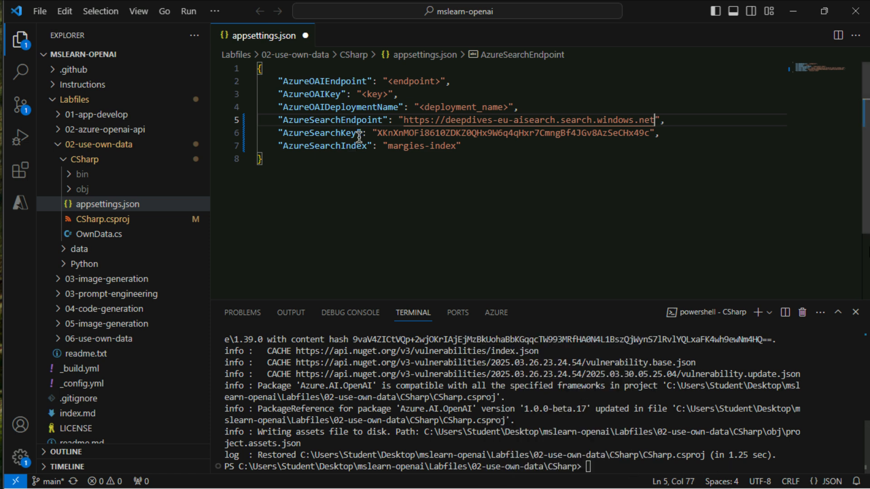
pyautogui.moveTo(420, 110); pyautogui.dragTo(509, 110)
pyautogui.press('BackSpace')
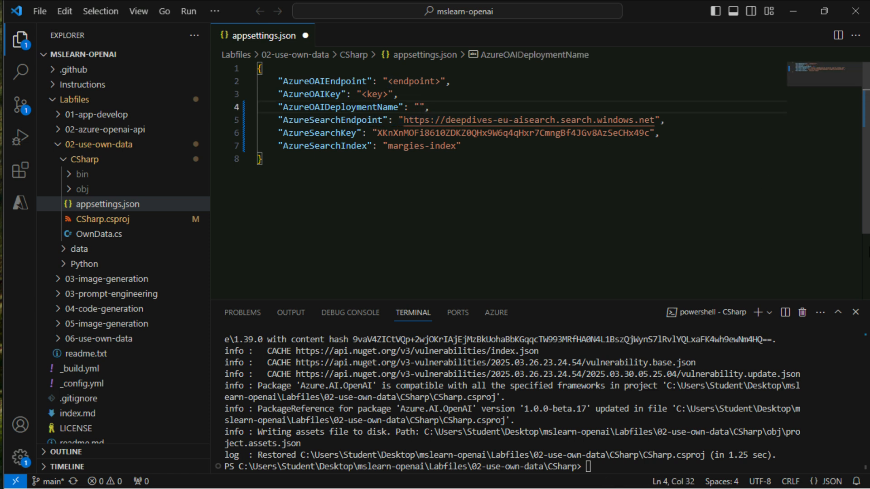
pyautogui.hotkey('ctrl', 'v')
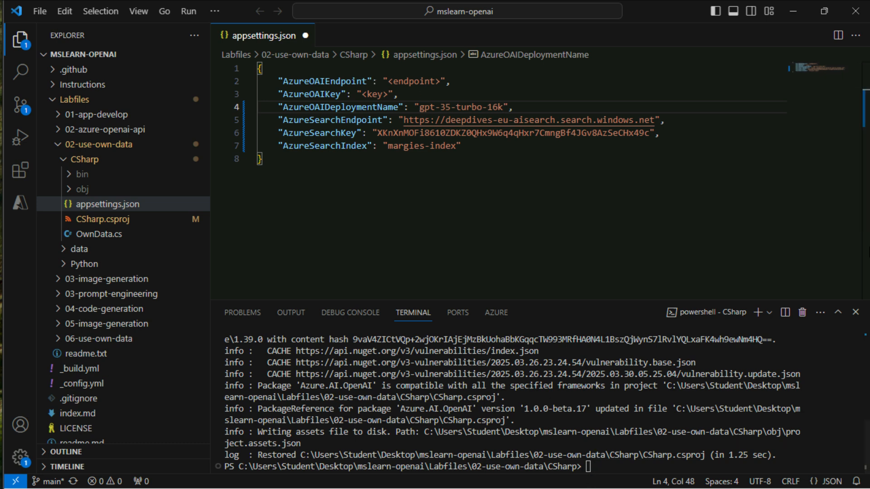
# - Switch to the Azure portal, search for openai, and open the deepdives-eu-oai-eastus2 resource in the Azure OpenAI service list
pyautogui.hotkey('alt', 'Tab')
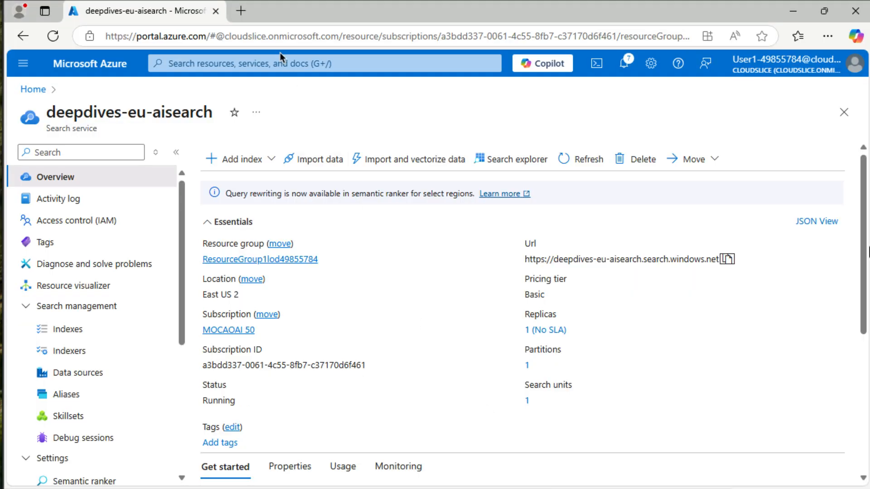
pyautogui.click(280, 59)
pyautogui.write('openai')
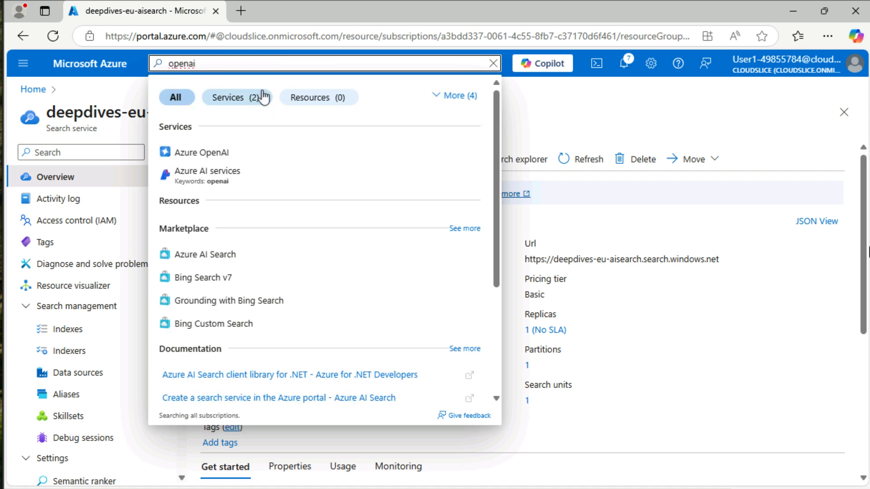
pyautogui.click(226, 156)
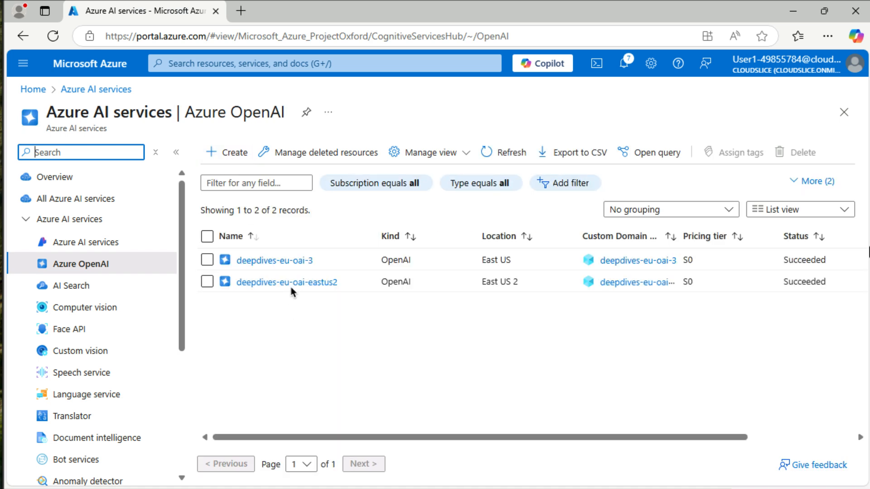
pyautogui.click(293, 282)
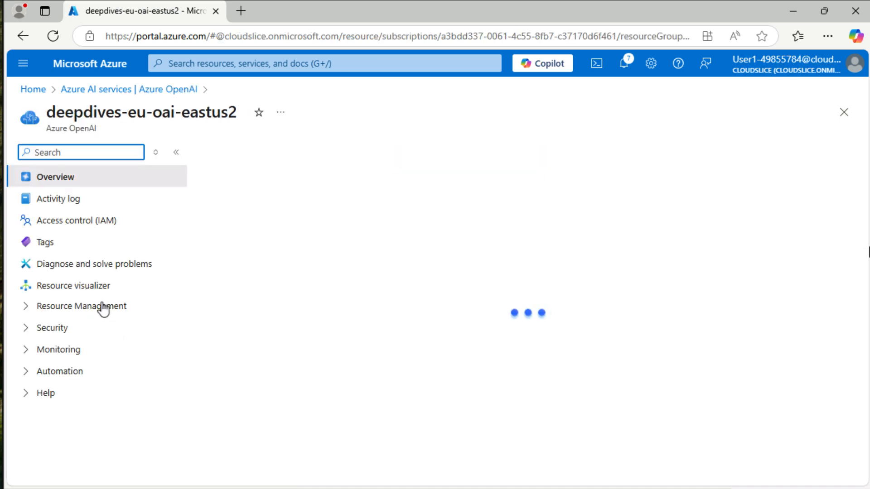
# - Copy KEY 1 from the Azure OpenAI resource's Keys and Endpoint page and paste it as the AzureOAIKey value in appsettings.json
pyautogui.click(93, 307)
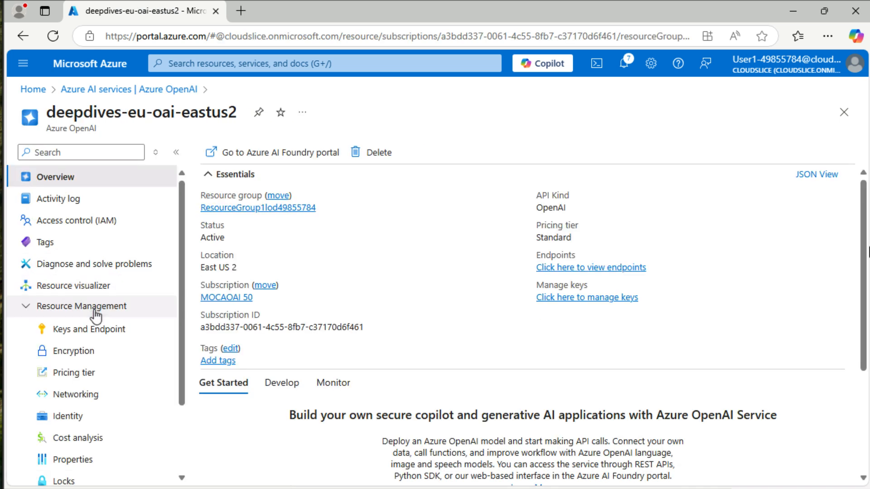
pyautogui.click(93, 334)
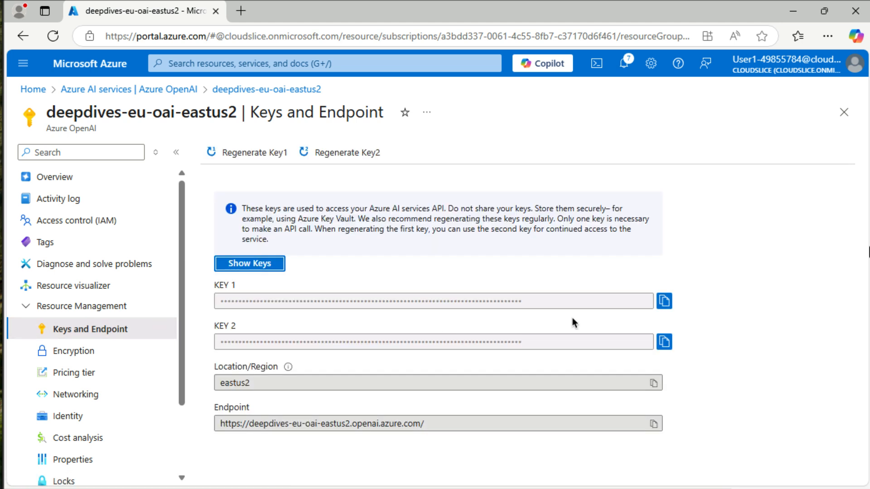
pyautogui.click(672, 299)
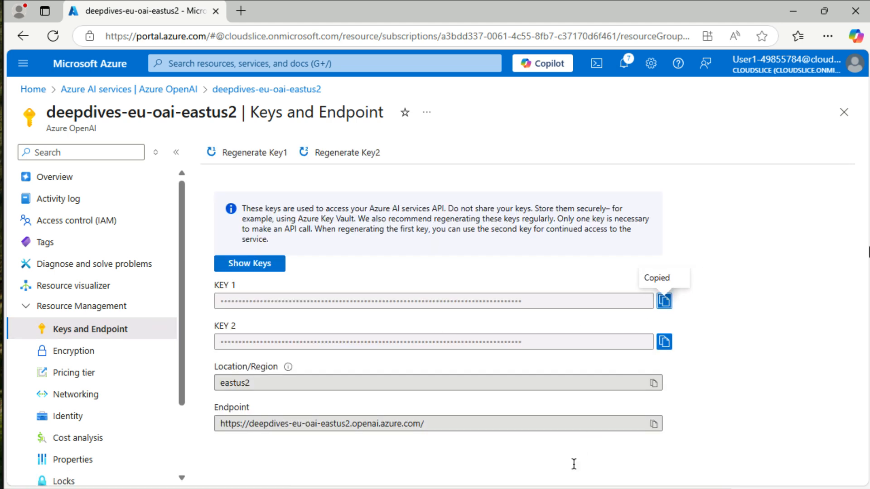
pyautogui.click(562, 487)
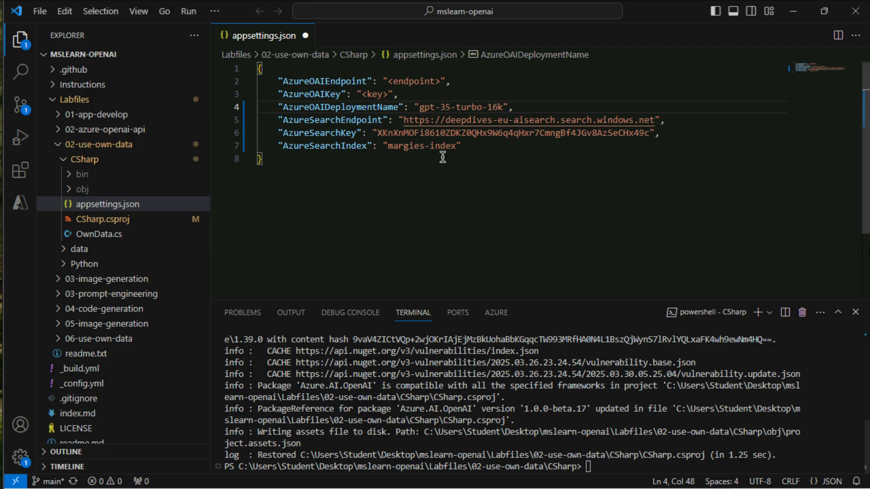
pyautogui.moveTo(362, 95); pyautogui.dragTo(389, 94)
pyautogui.hotkey('ctrl', 'v')
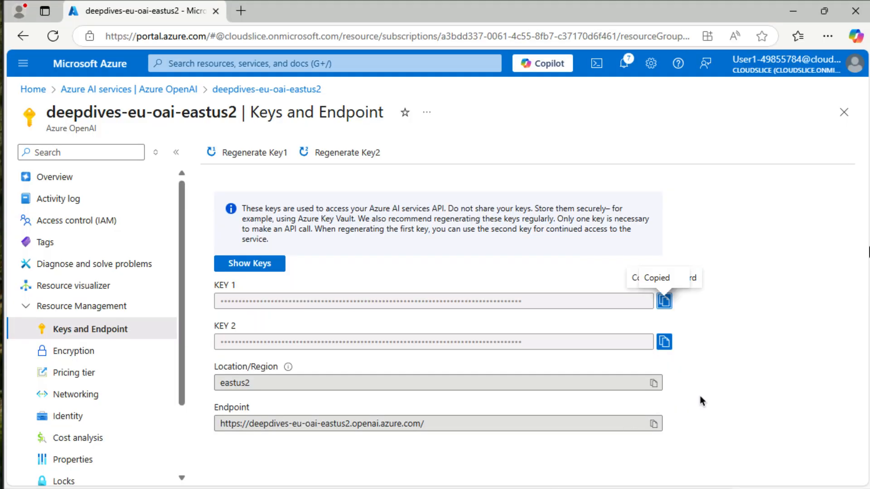
pyautogui.click(654, 423)
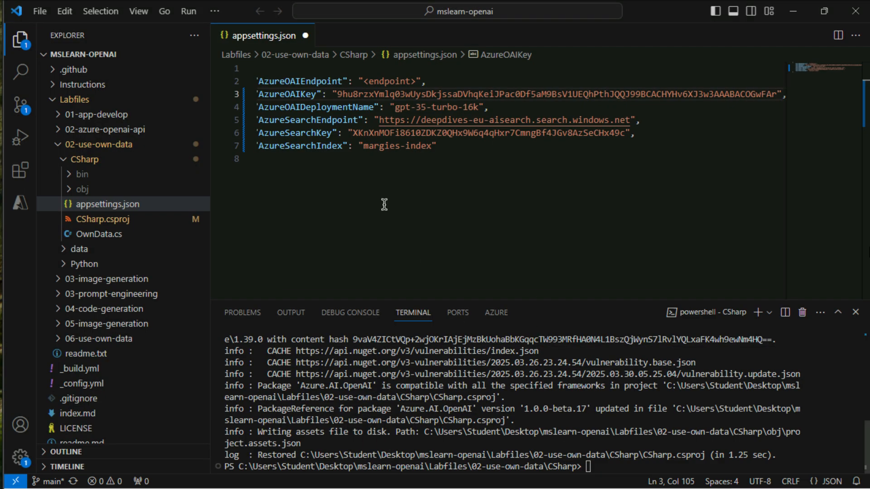
pyautogui.moveTo(362, 80); pyautogui.dragTo(415, 81)
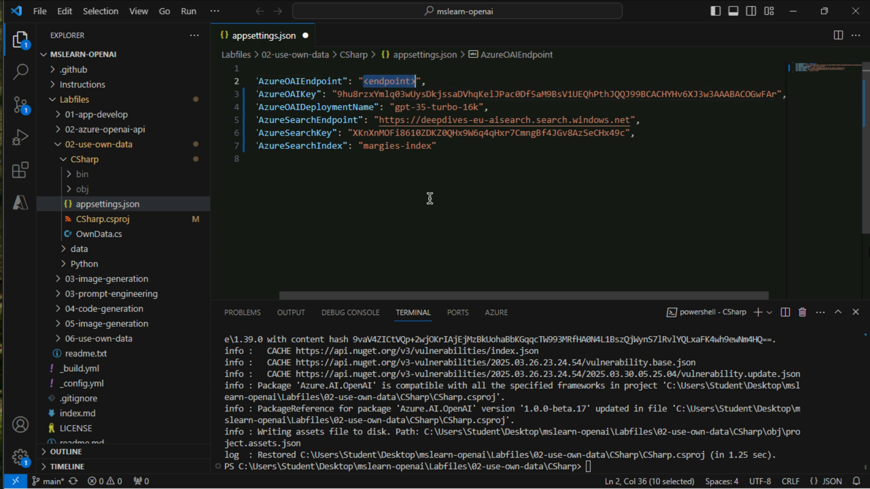
pyautogui.hotkey('ctrl', 'v')
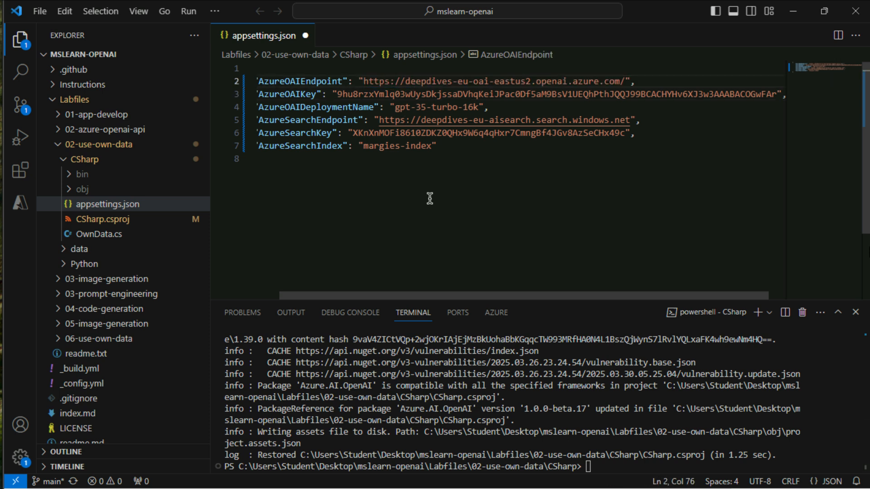
pyautogui.hotkey('ctrl', 's')
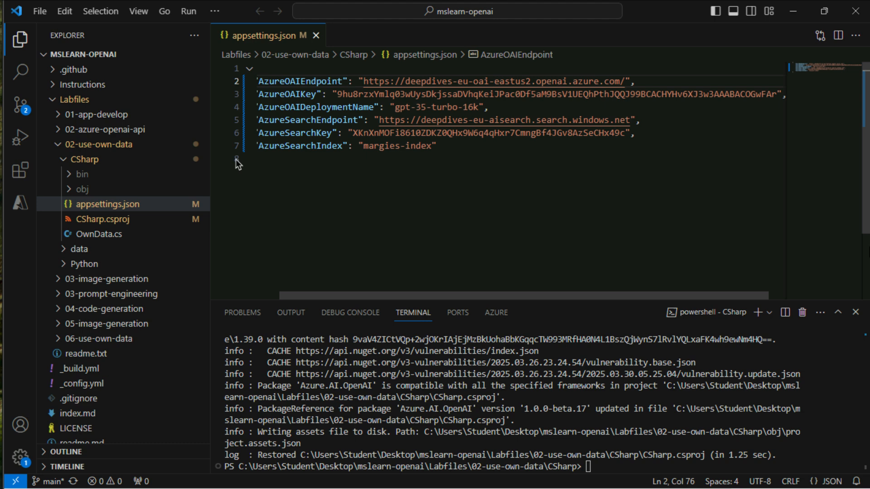
# - Open OwnData.cs and review its configuration settings, OpenAI client initialization, question prompt and data source configuration
pyautogui.click(118, 239)
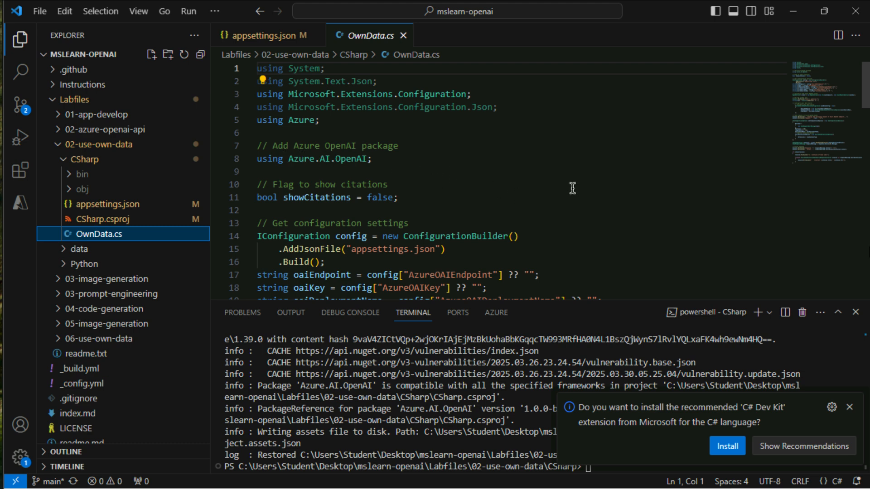
pyautogui.scroll(-1, 572, 188)
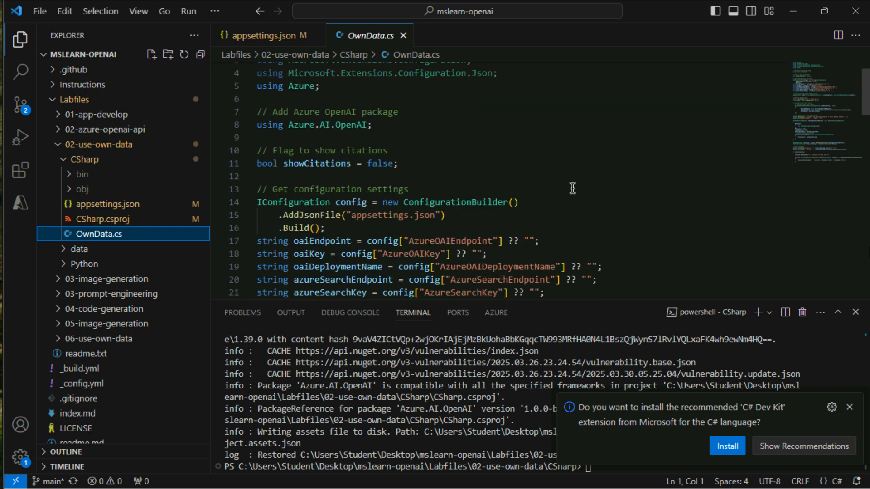
pyautogui.scroll(-3, 572, 189)
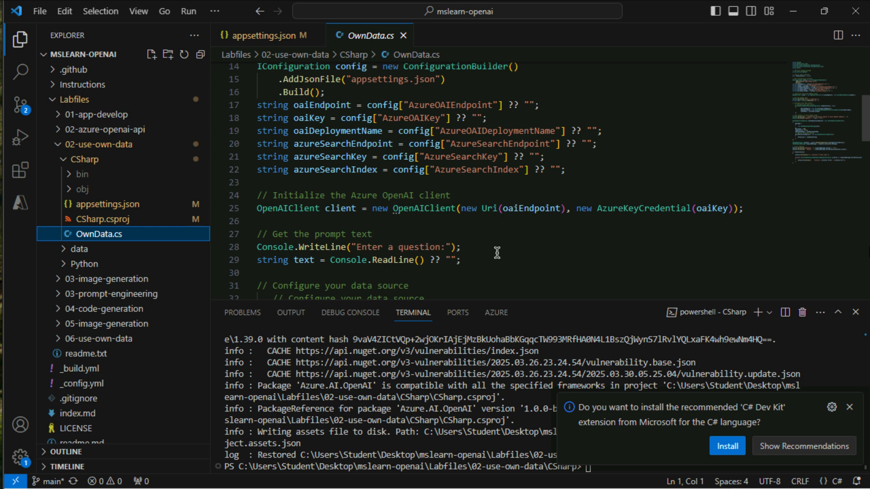
pyautogui.scroll(-2, 497, 253)
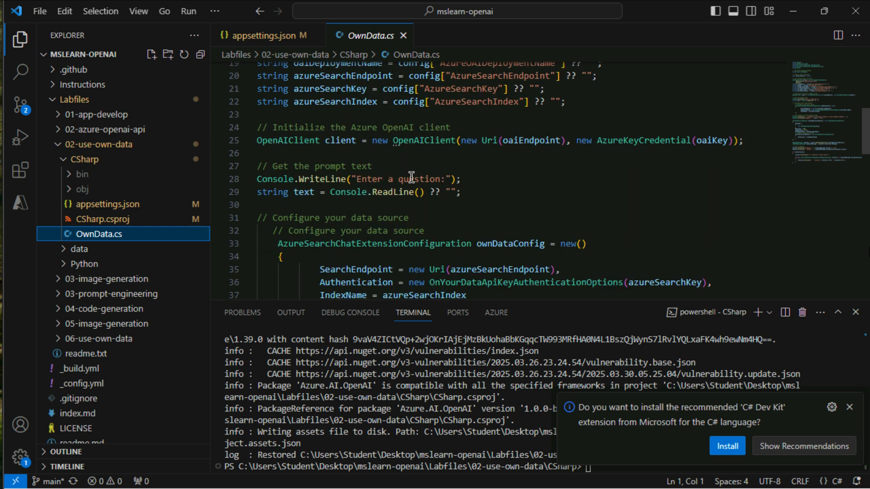
pyautogui.moveTo(447, 245)
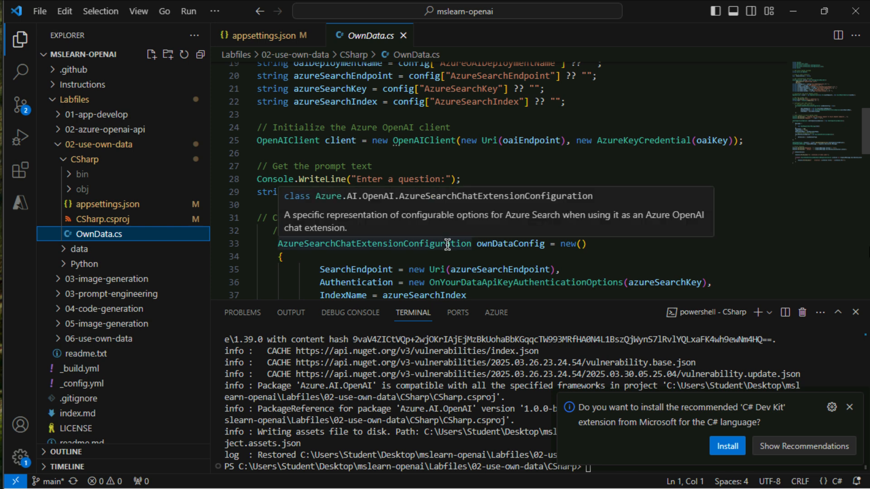
pyautogui.moveTo(412, 294)
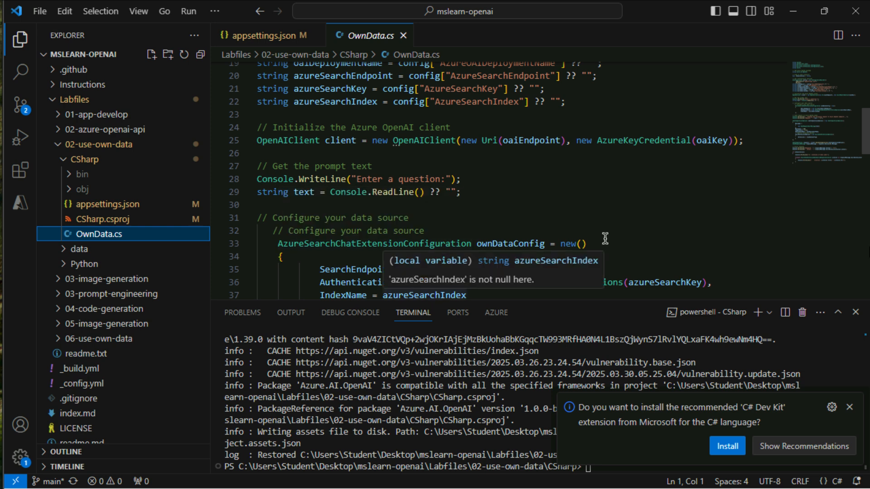
pyautogui.scroll(-1, 732, 224)
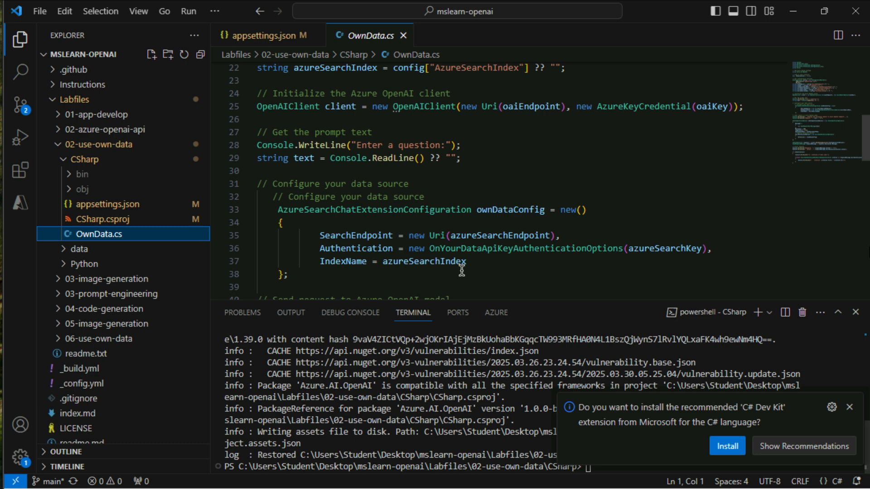
pyautogui.scroll(-2, 433, 259)
pyautogui.scroll(-2, 433, 259)
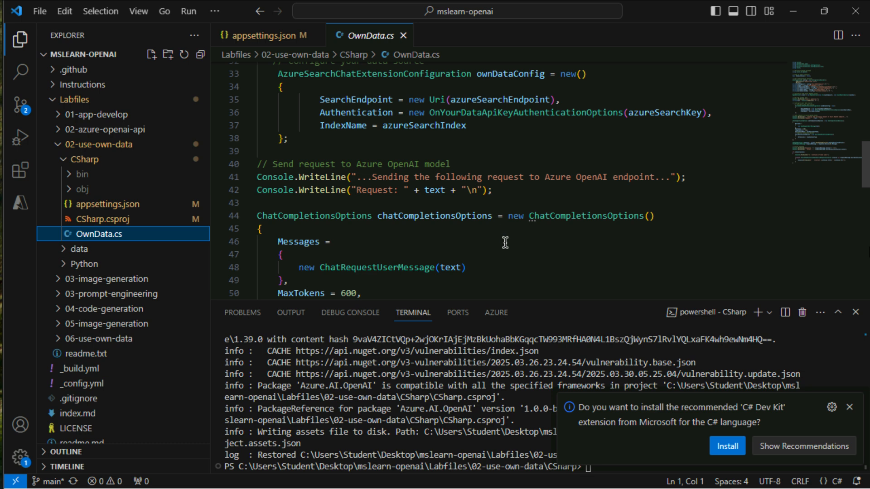
# - Examine how OwnData.cs builds the chat completion options, passes the own-data extension, and prints the response, intent and citations
pyautogui.scroll(-2, 505, 242)
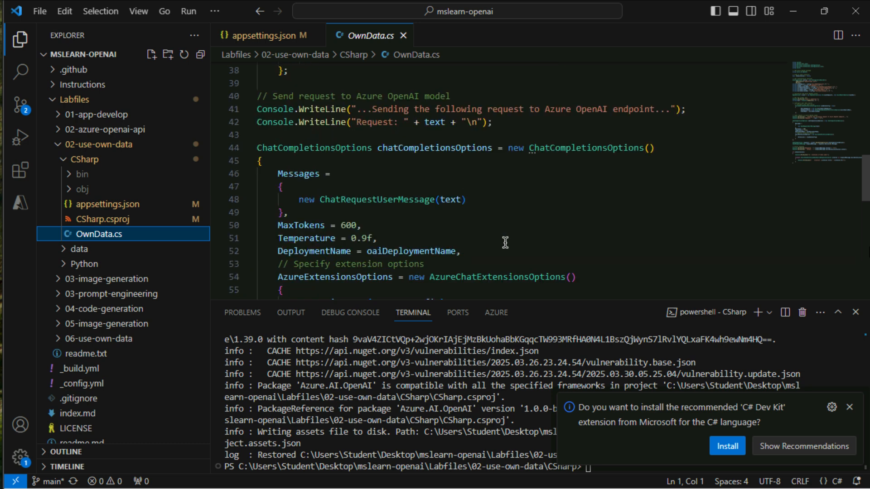
pyautogui.scroll(-1, 455, 215)
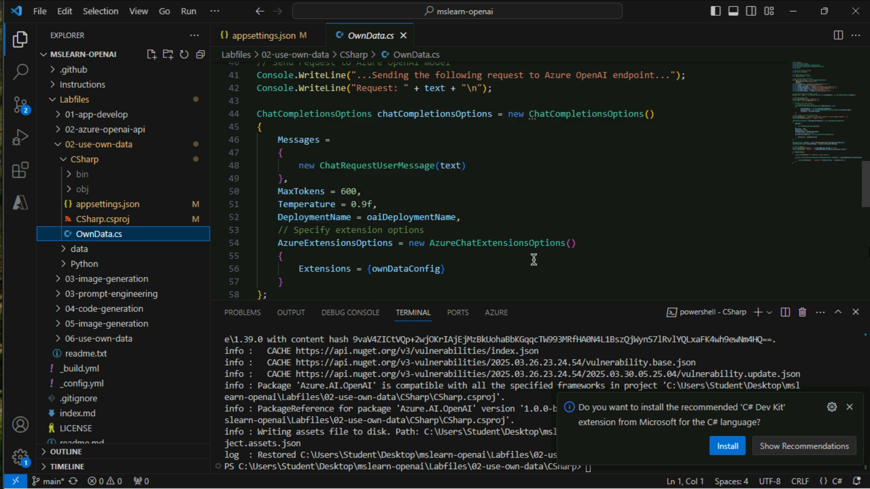
pyautogui.scroll(3, 534, 259)
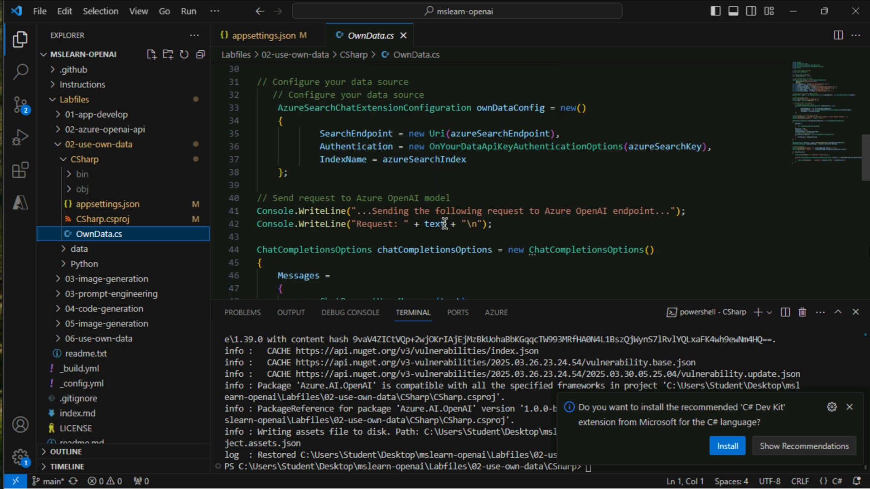
pyautogui.scroll(-4, 445, 223)
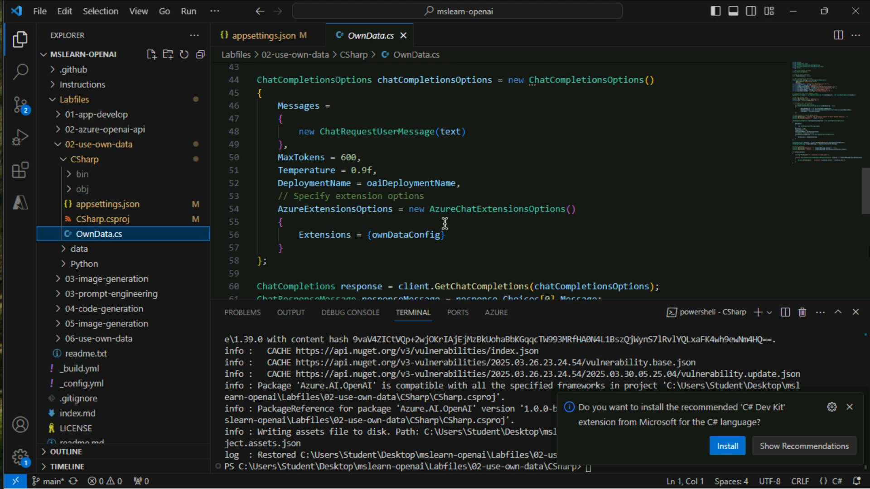
pyautogui.scroll(-2, 444, 224)
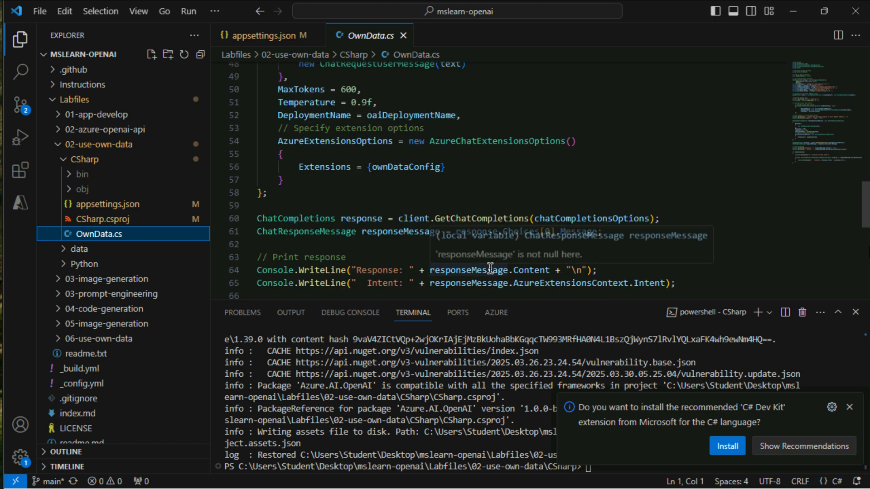
pyautogui.scroll(-2, 437, 217)
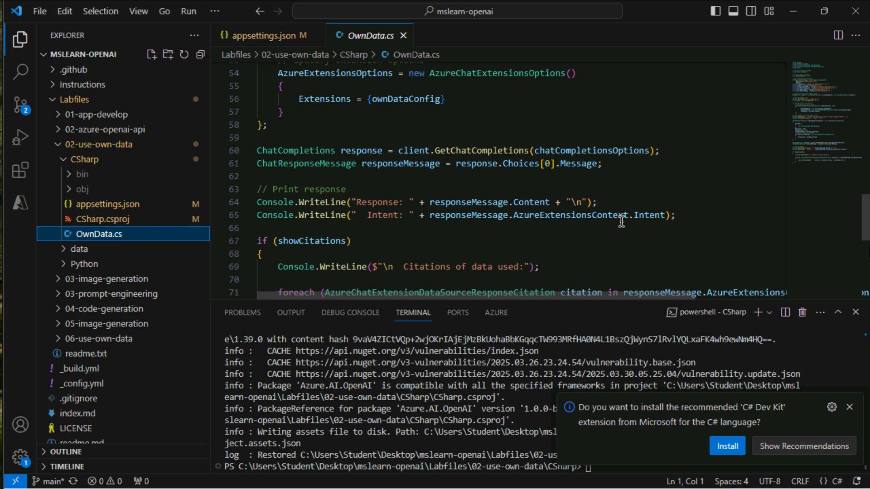
pyautogui.scroll(-2, 621, 222)
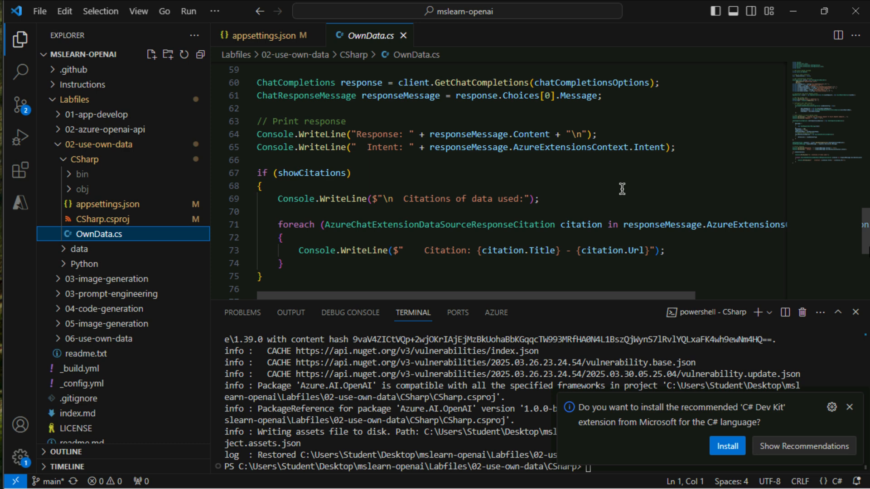
pyautogui.scroll(-2, 622, 189)
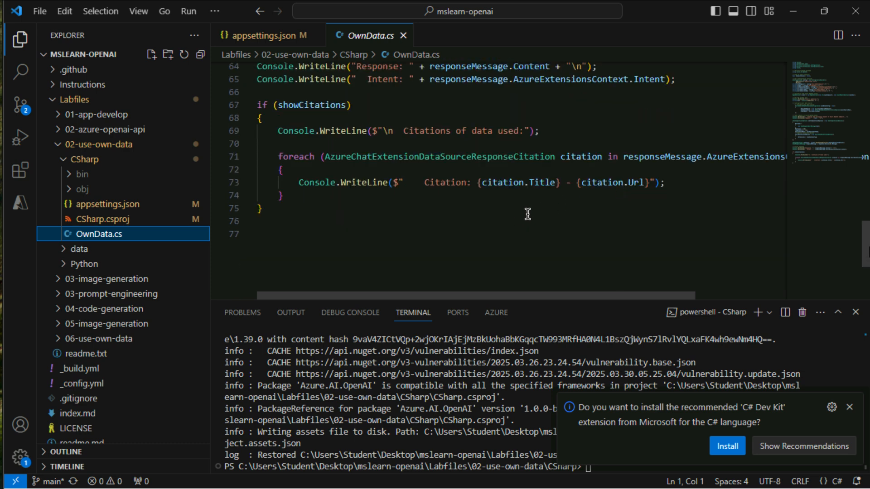
pyautogui.scroll(-4, 578, 240)
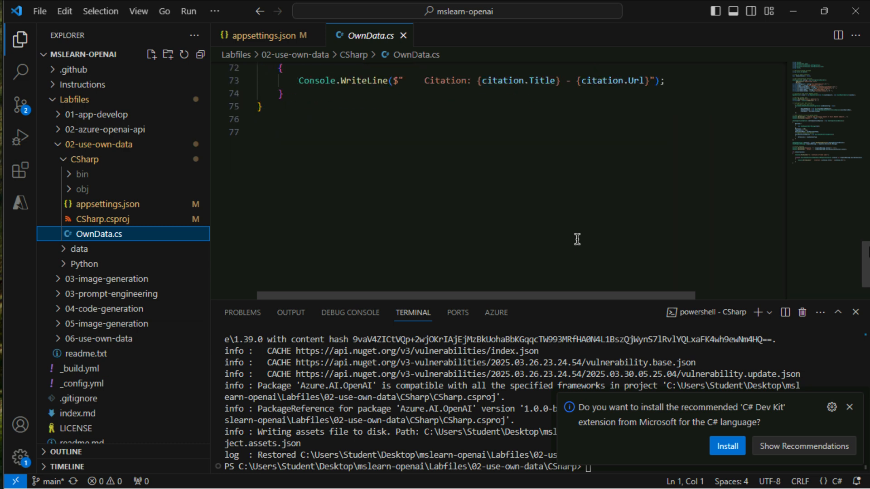
pyautogui.scroll(10, 577, 239)
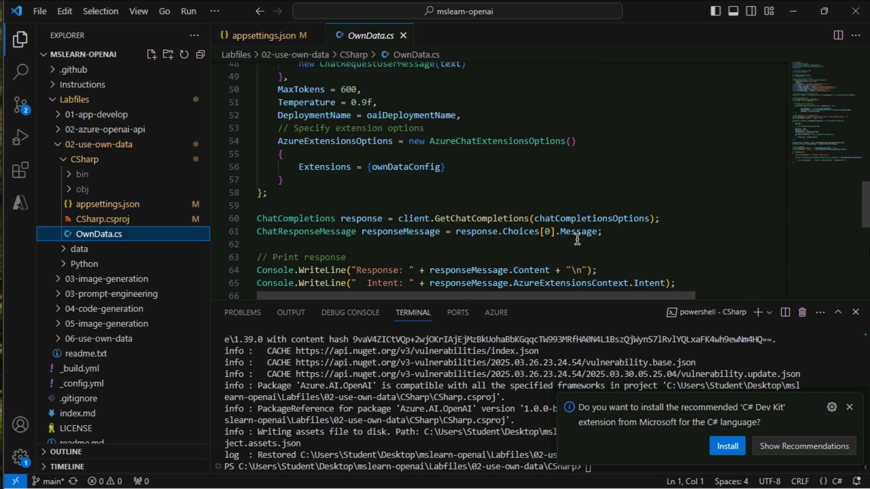
pyautogui.scroll(11, 577, 239)
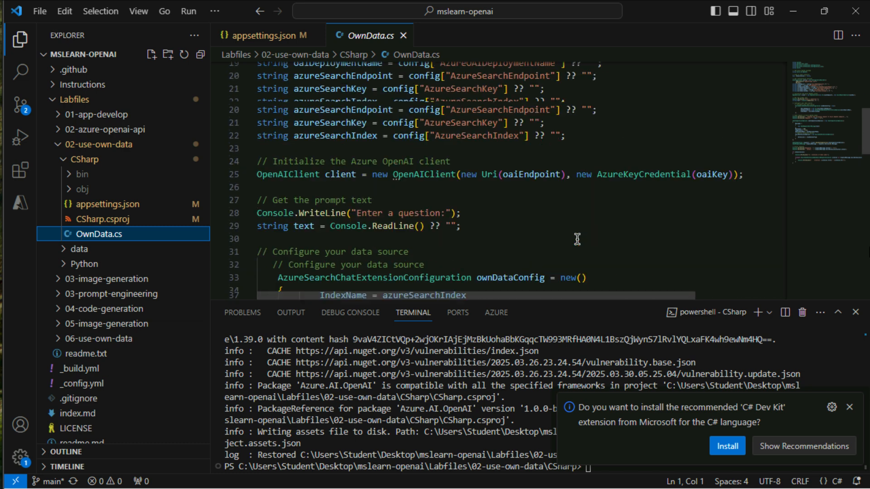
# - Dismiss the C# Dev Kit recommendation and run the app from the CSharp folder with dotnet run
pyautogui.click(848, 408)
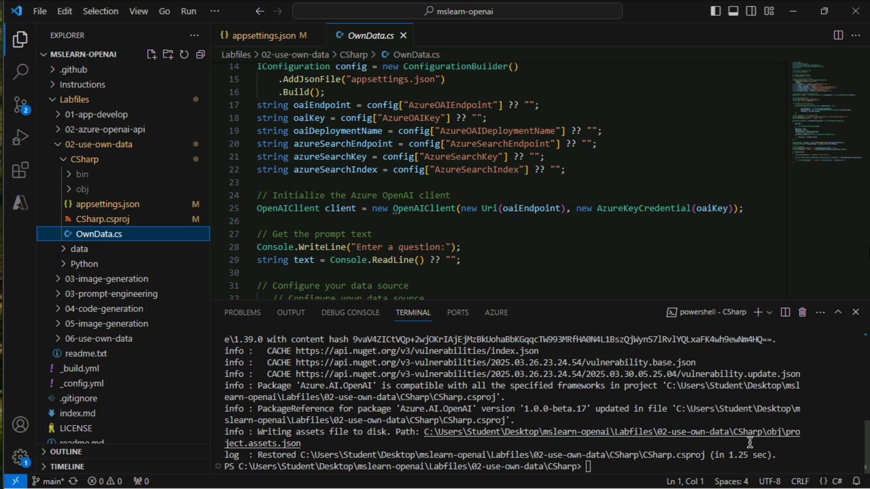
pyautogui.click(804, 453)
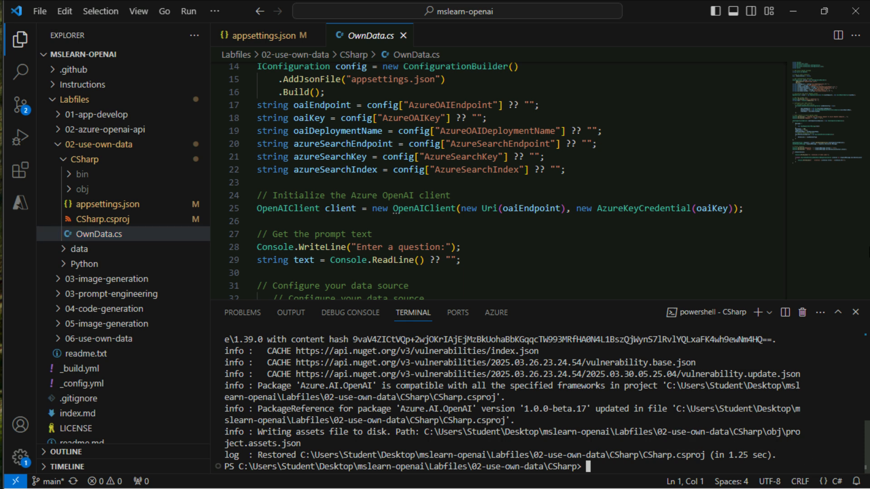
pyautogui.write('dotnet run')
pyautogui.press('Return')
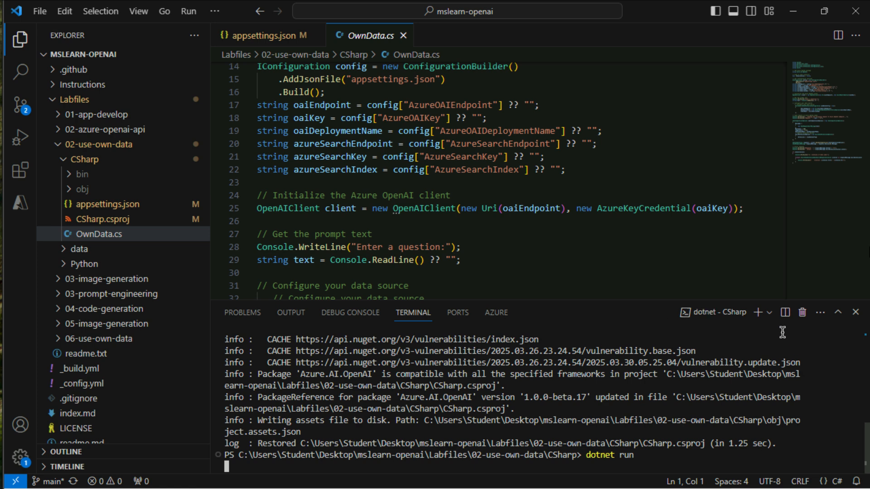
# - Maximize the terminal and submit the question "tell me about london" to the running app
pyautogui.click(837, 312)
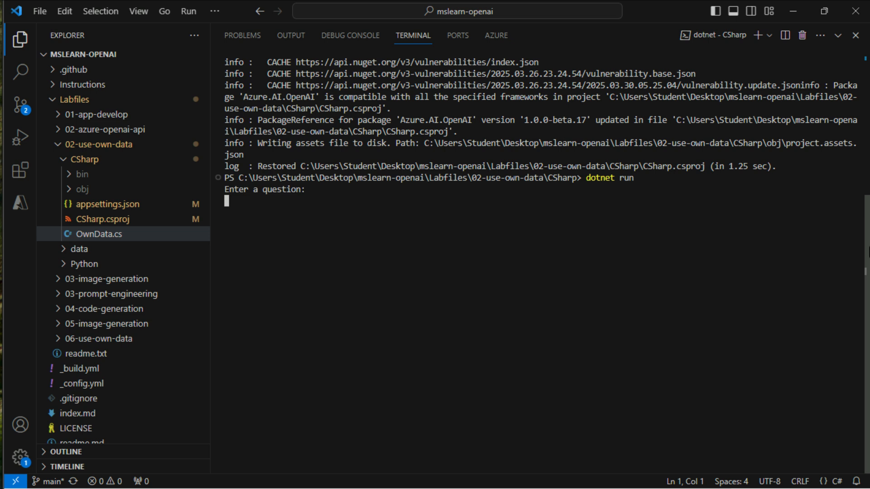
pyautogui.write('tell me about london')
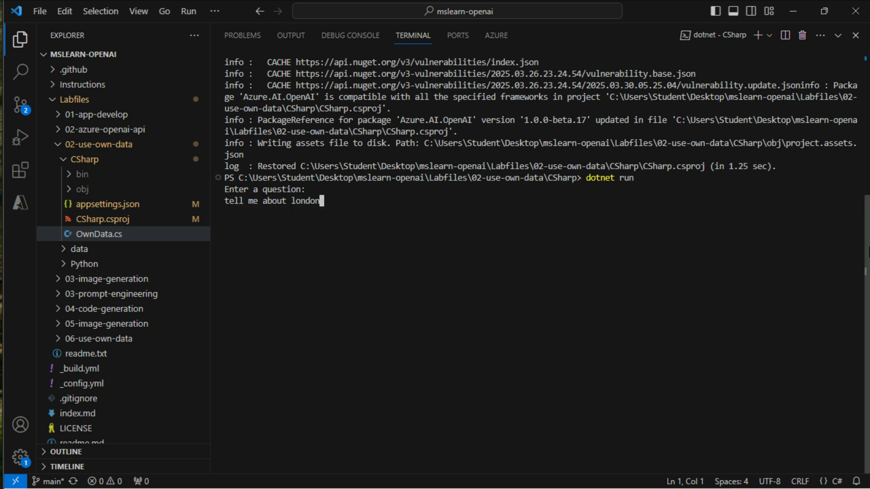
pyautogui.press('Return')
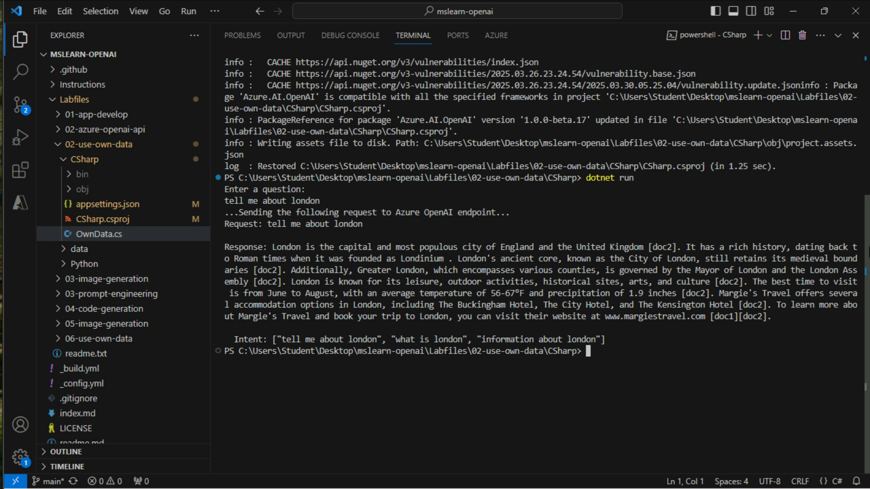
# - Open London Brochure.pdf from the brochures folder, review its city description, travel details and hotel list, and close it
pyautogui.moveTo(529, 488)
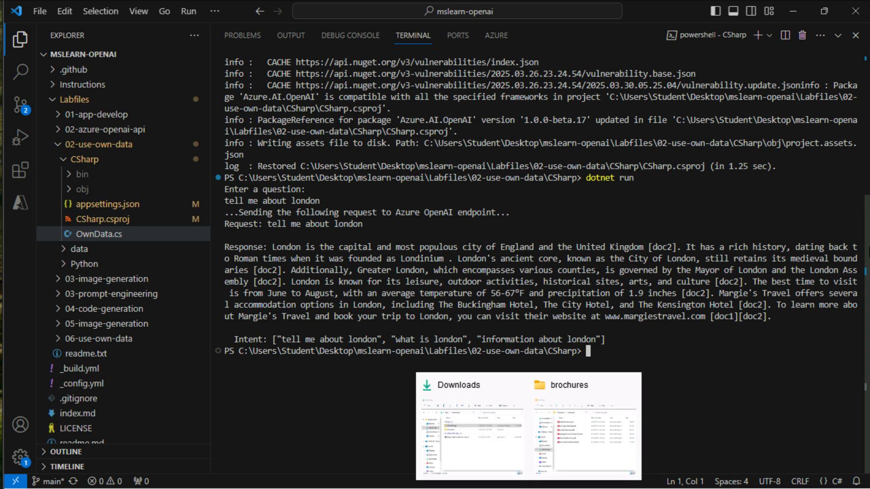
pyautogui.click(558, 435)
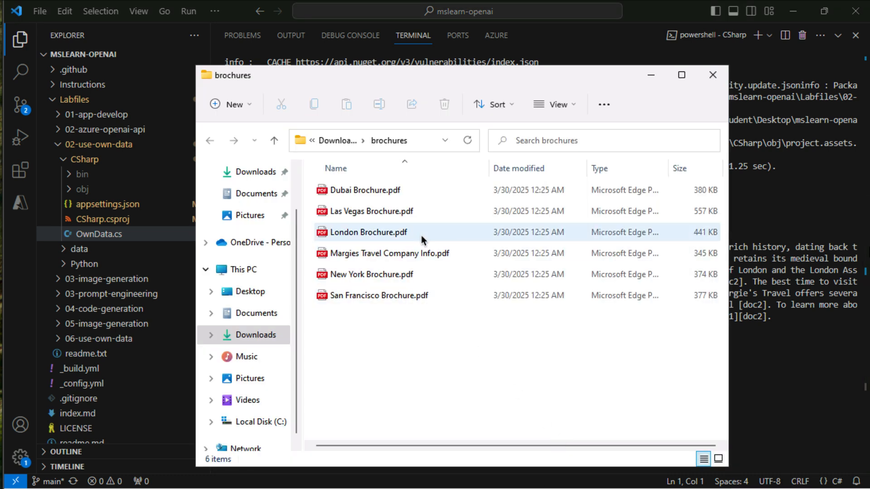
pyautogui.doubleClick(404, 232)
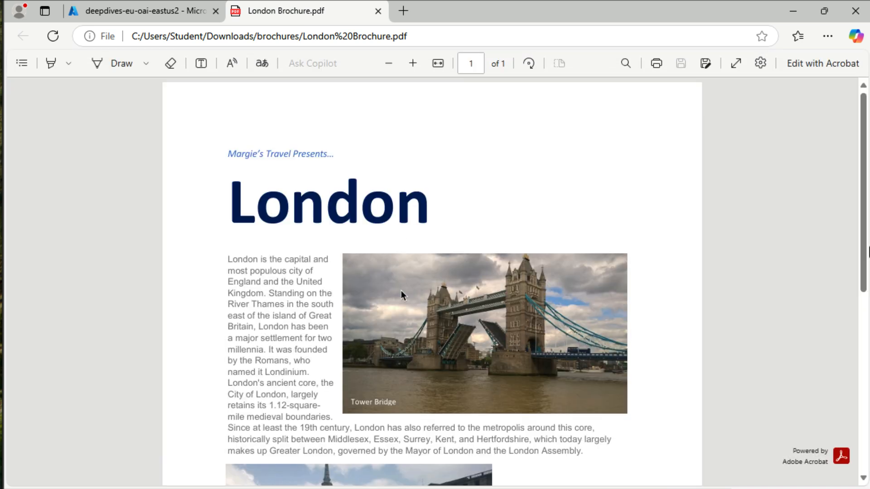
pyautogui.scroll(-3, 402, 294)
pyautogui.scroll(-5, 402, 294)
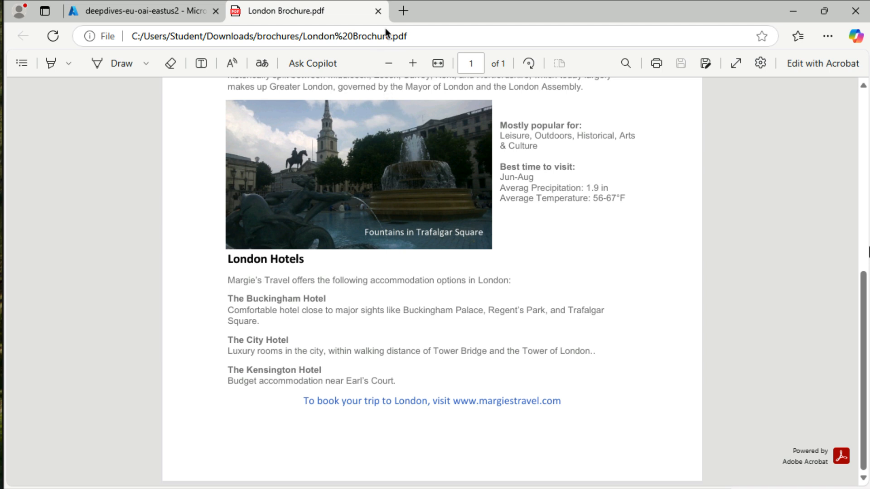
pyautogui.click(378, 11)
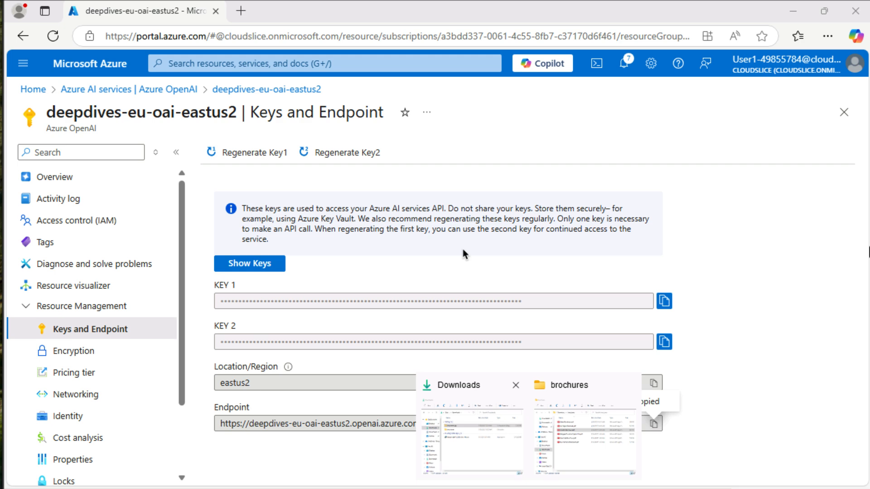
# - Open Margies Travel Company Info.pdf from the brochures folder
pyautogui.click(570, 458)
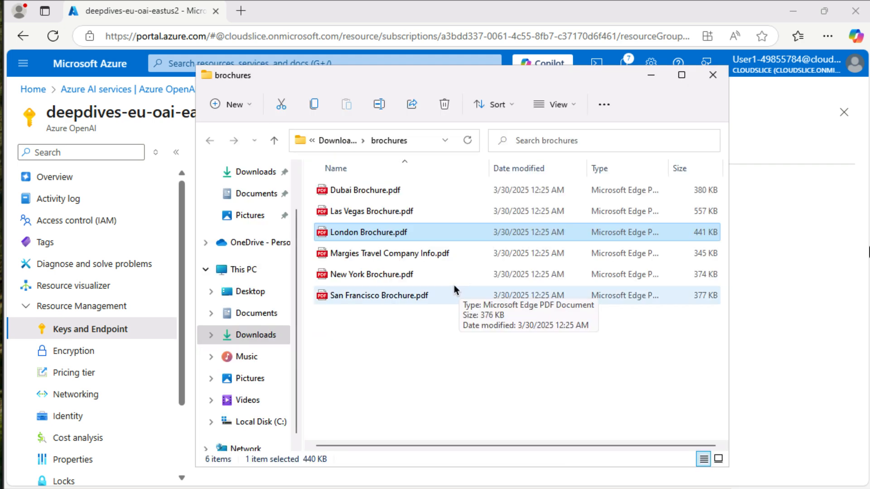
pyautogui.doubleClick(429, 253)
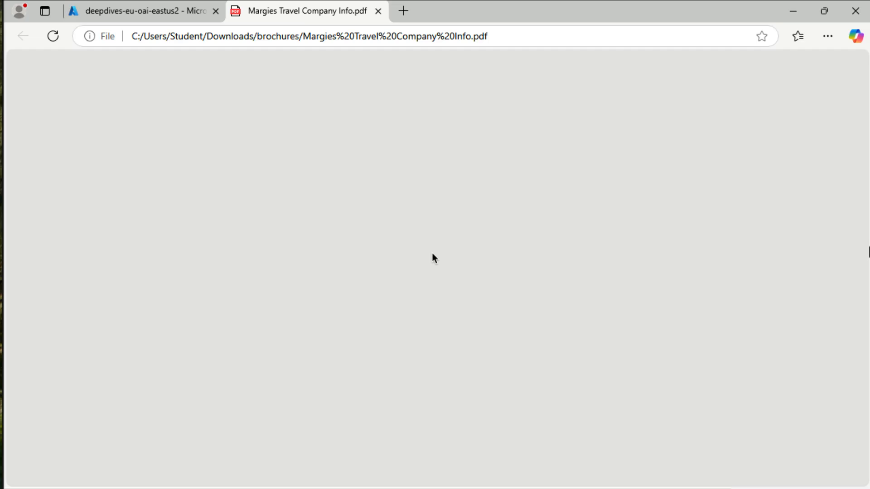